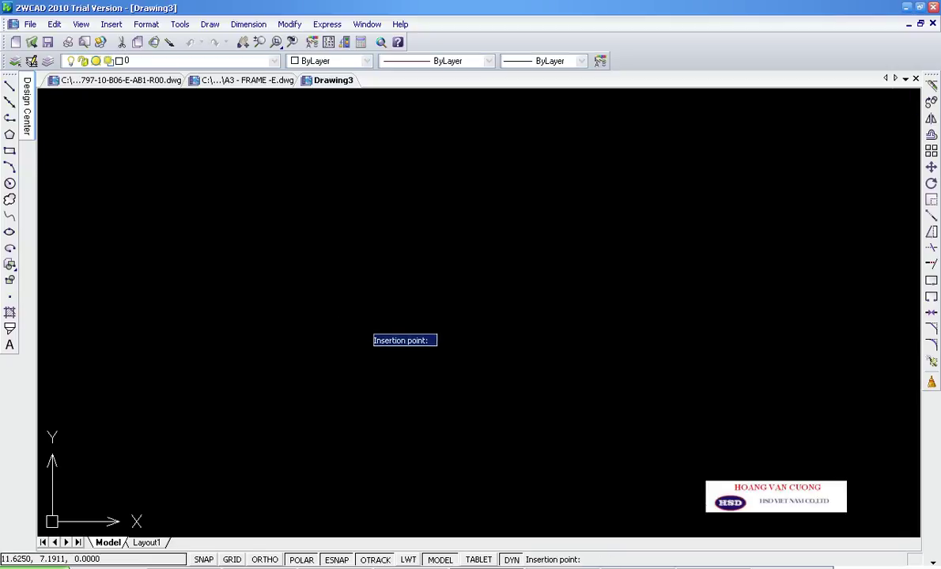
# Step: Place the pasted frame and title block, then explode it into separate pieces with X
pyautogui.scroll(-3, 315, 241)
pyautogui.moveTo(315, 241)
pyautogui.mouseDown(button='middle')
pyautogui.moveTo(532, 314)
pyautogui.moveTo(602, 497)
pyautogui.mouseUp(button='middle')
pyautogui.scroll(3, 532, 314)
pyautogui.click(490, 317)
pyautogui.click(433, 350)
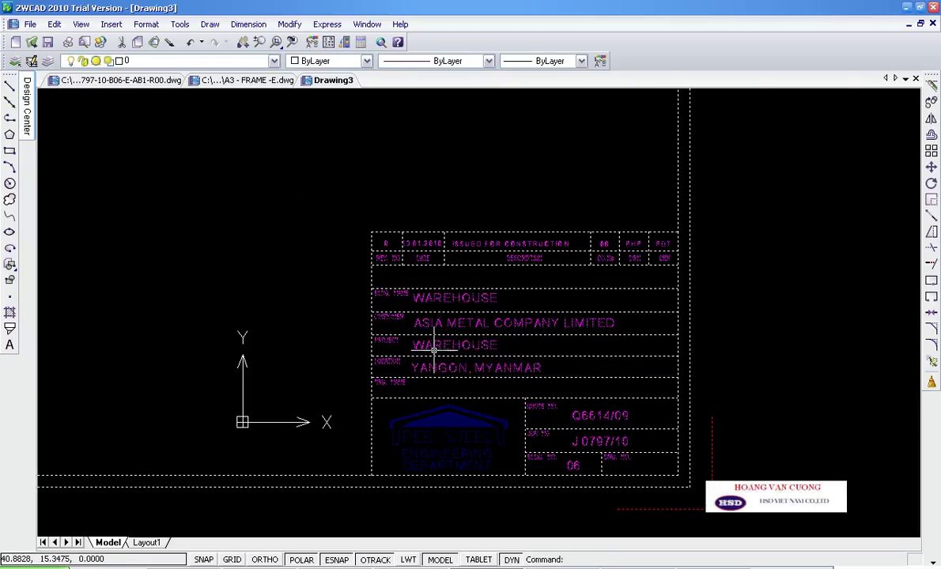
pyautogui.write('x')
pyautogui.press('Return')
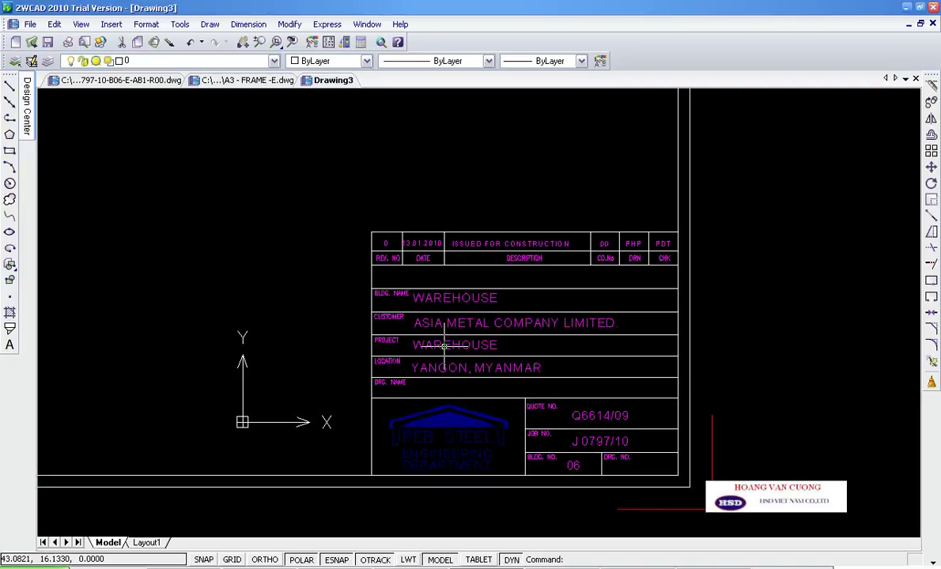
# Step: Zoom in on the revision row and select its text and table lines
pyautogui.scroll(2, 435, 194)
pyautogui.scroll(2, 479, 243)
pyautogui.moveTo(479, 244); pyautogui.dragTo(330, 211, button='middle')
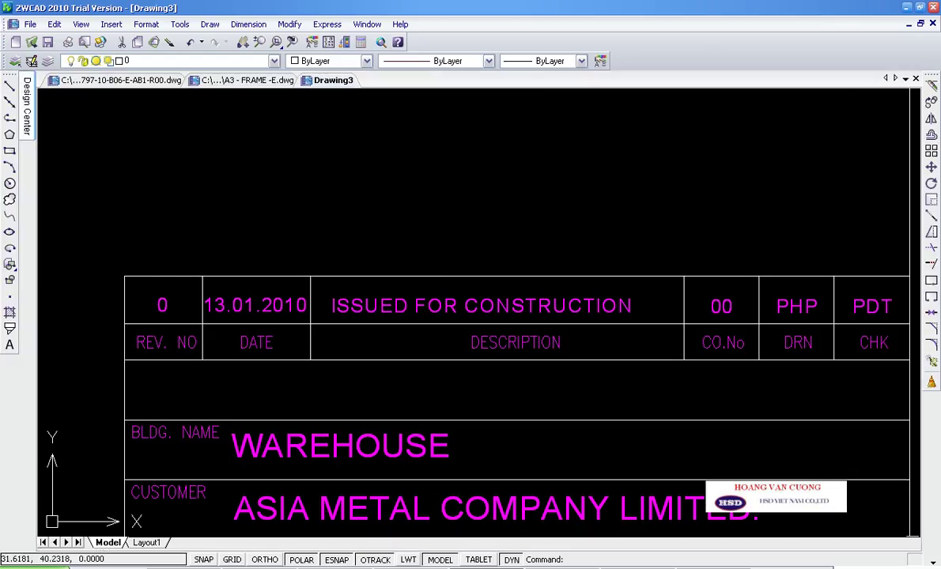
pyautogui.click(117, 266)
pyautogui.scroll(-2, 567, 276)
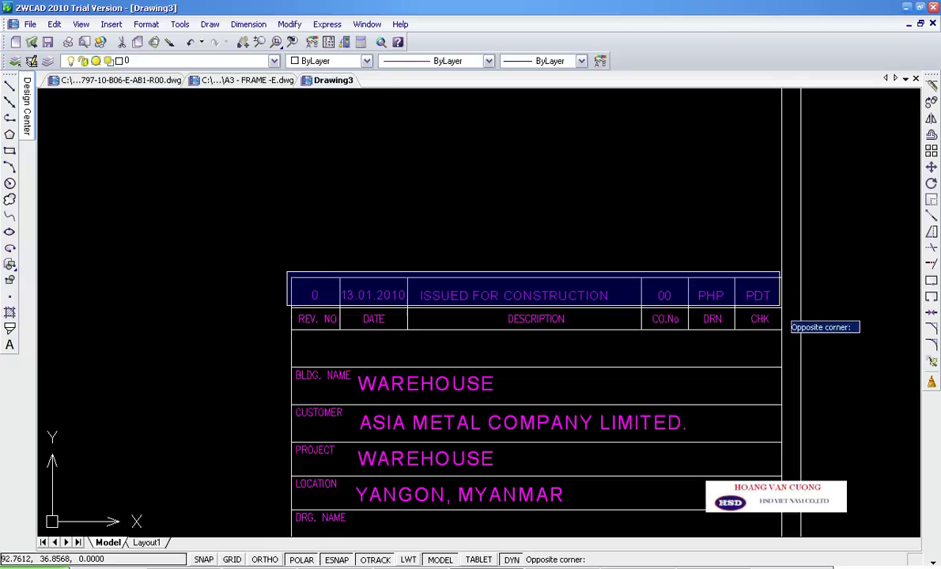
pyautogui.click(784, 310)
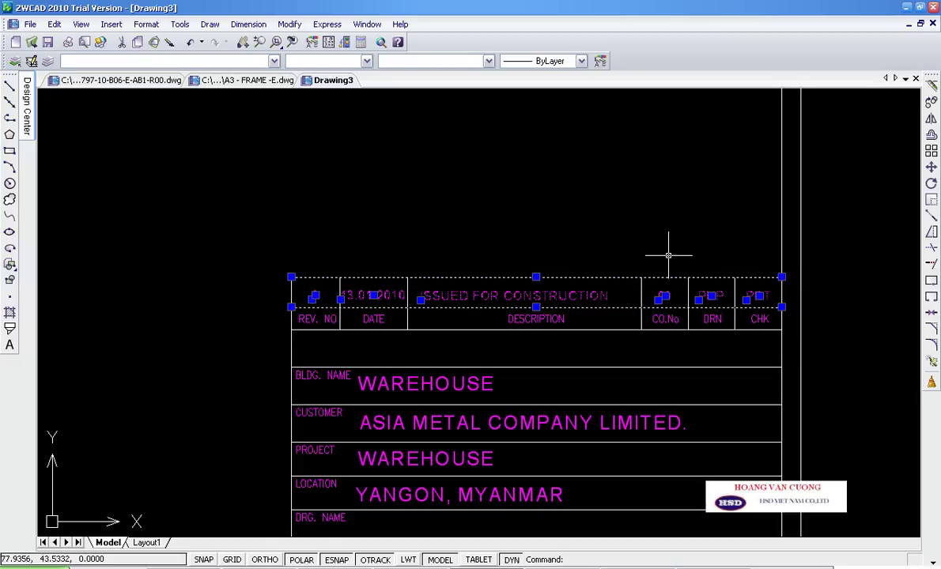
pyautogui.click(791, 308)
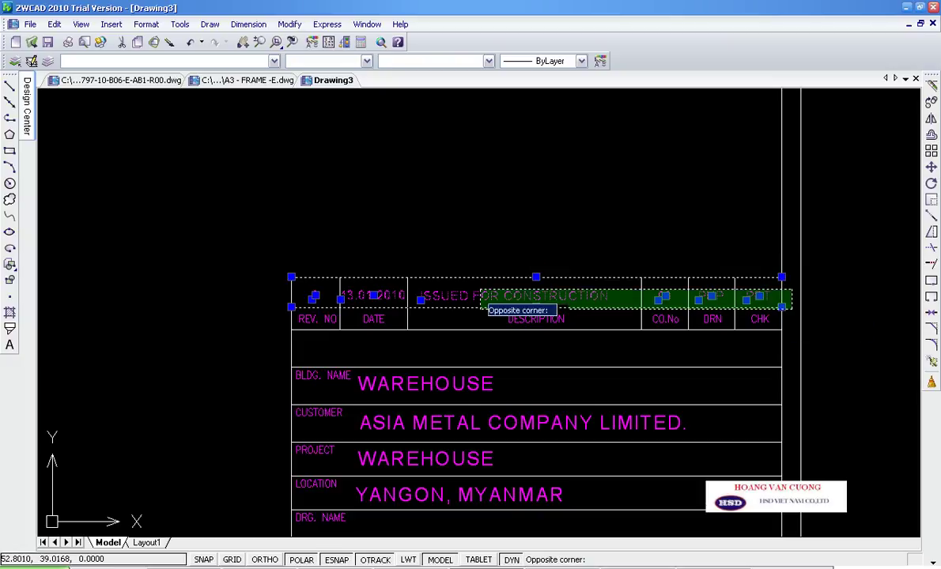
pyautogui.click(264, 258)
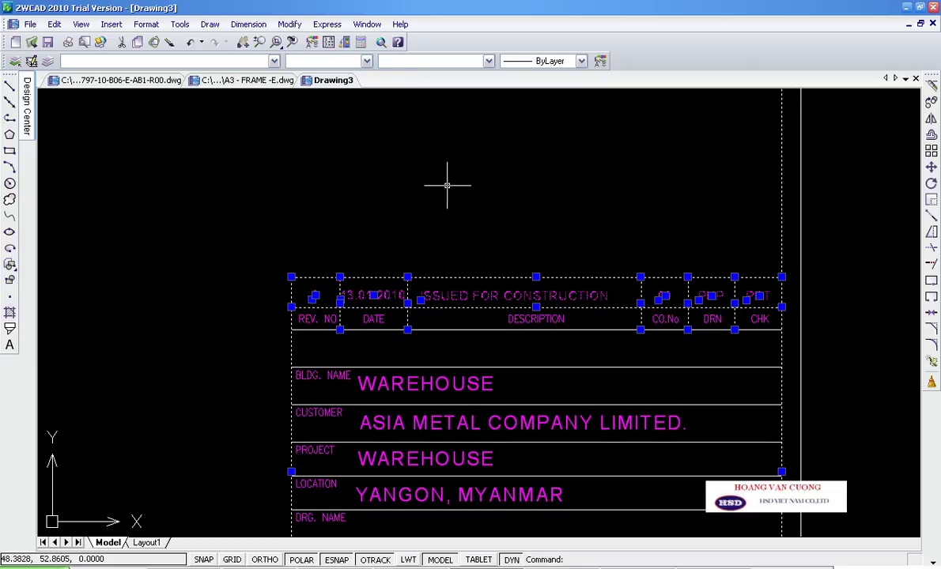
pyautogui.scroll(-6, 461, 178)
pyautogui.scroll(-6, 471, 206)
pyautogui.scroll(-2, 475, 221)
# Step: Paste a copy of the frame and erase the original frame and title block
pyautogui.hotkey('ctrl', 'v')
pyautogui.click(588, 350)
pyautogui.moveTo(491, 245); pyautogui.dragTo(294, 92)
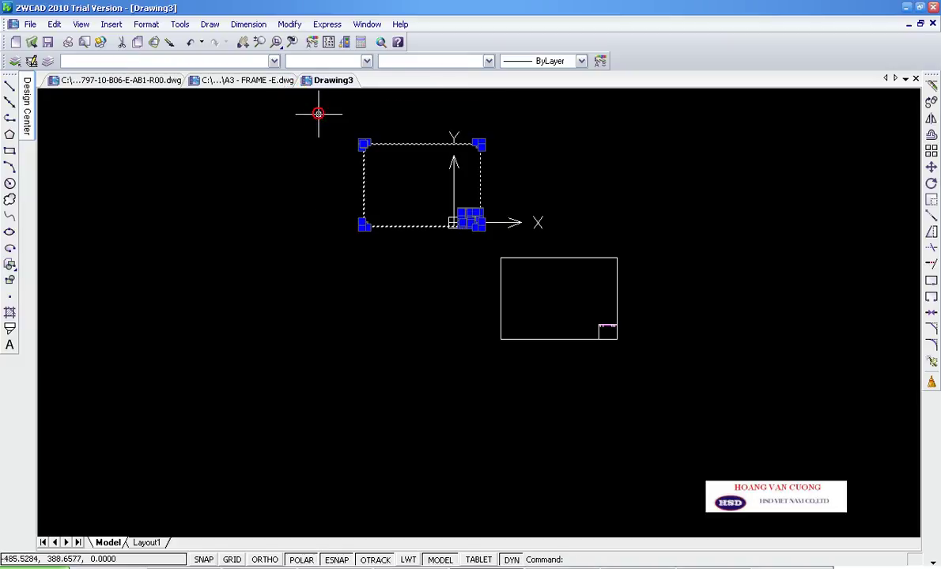
pyautogui.press('Delete')
pyautogui.scroll(6, 642, 315)
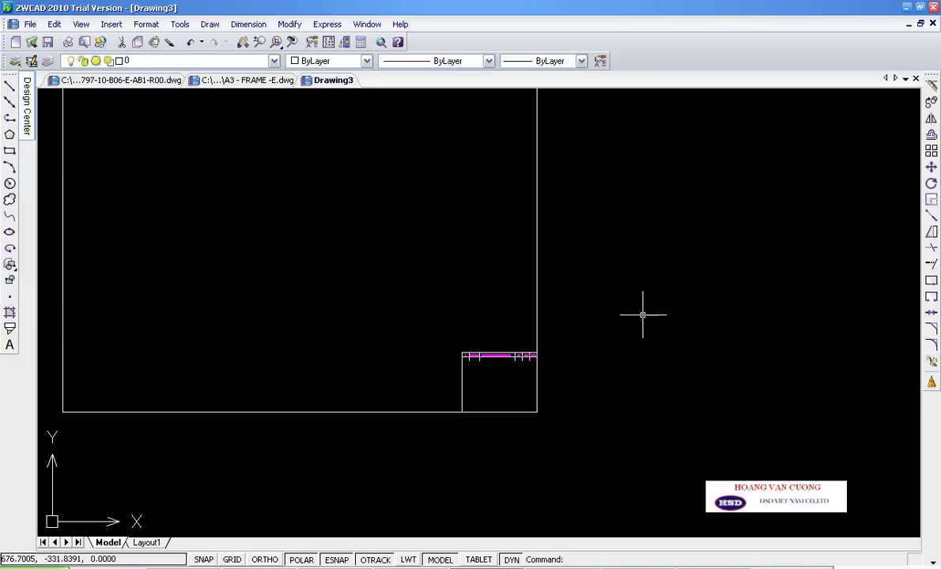
pyautogui.moveTo(600, 321); pyautogui.dragTo(676, 353, button='middle')
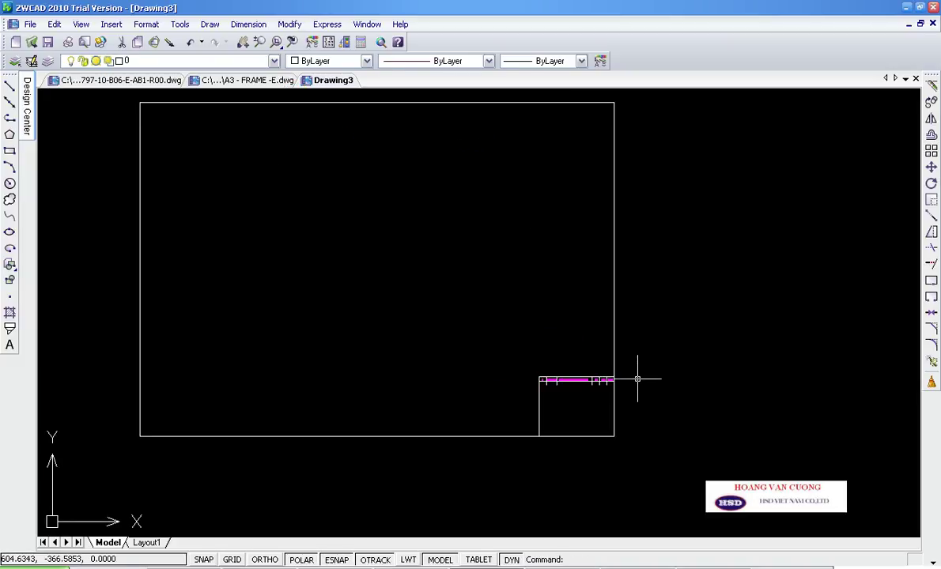
# Step: Explode the pasted frame block into separate lines with XP
pyautogui.write('xp')
pyautogui.press('Return')
pyautogui.moveTo(617, 442); pyautogui.dragTo(362, 237)
pyautogui.press('Return')
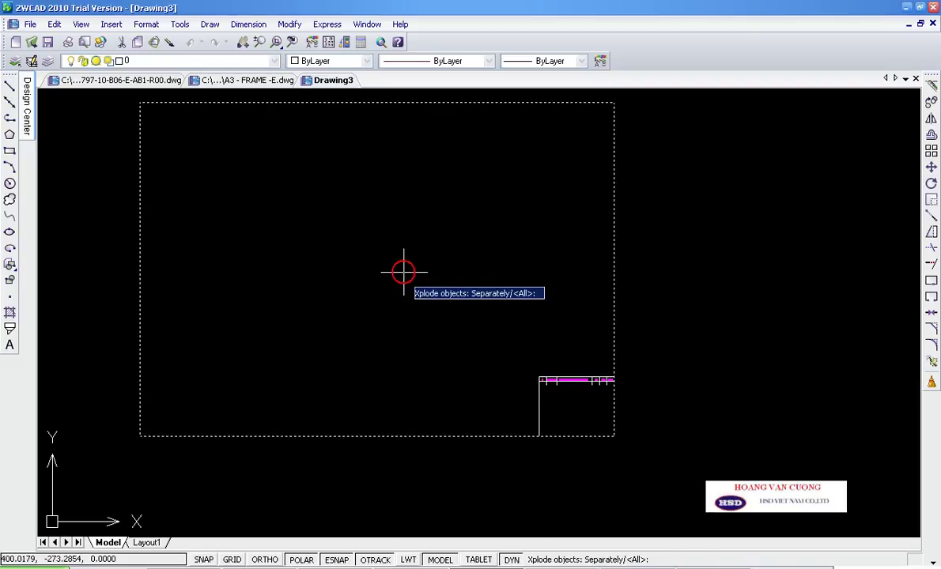
pyautogui.press('Return')
# Step: Erase the frame's bottom, right, top and left edge lines
pyautogui.click(613, 363)
pyautogui.click(566, 445)
pyautogui.click(487, 422)
pyautogui.press('Delete')
pyautogui.click(363, 380)
pyautogui.click(170, 118)
pyautogui.press('Delete')
pyautogui.scroll(5, 637, 411)
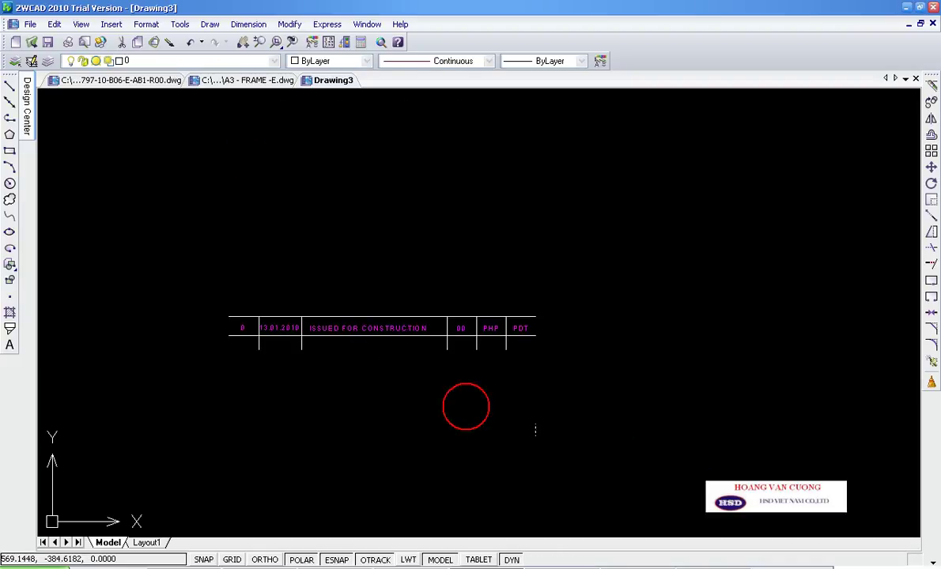
# Step: Stretch the lower column lines up to the revision row's bottom edge
pyautogui.rightClick(548, 388)
pyautogui.click(538, 353)
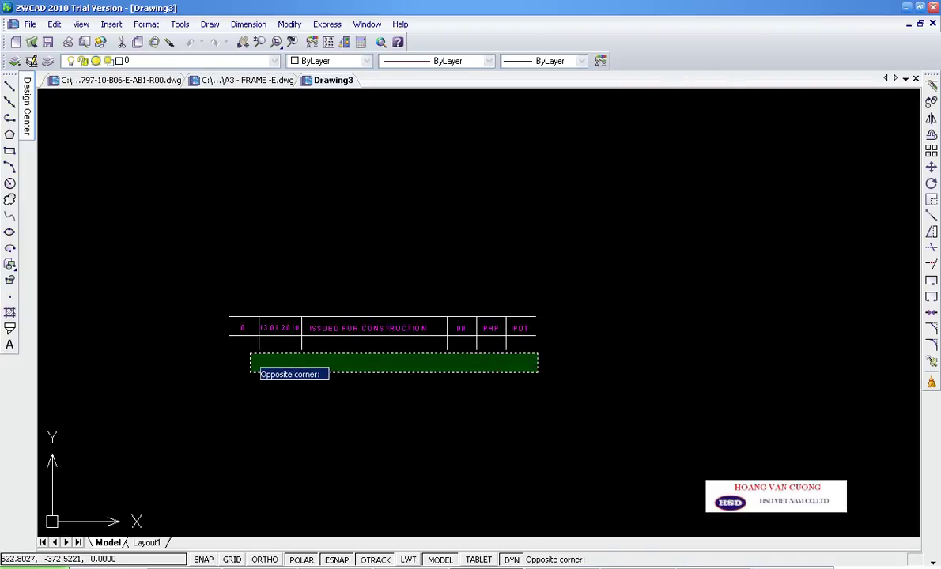
pyautogui.click(251, 371)
pyautogui.scroll(5, 459, 340)
pyautogui.press('Return')
pyautogui.click(643, 343)
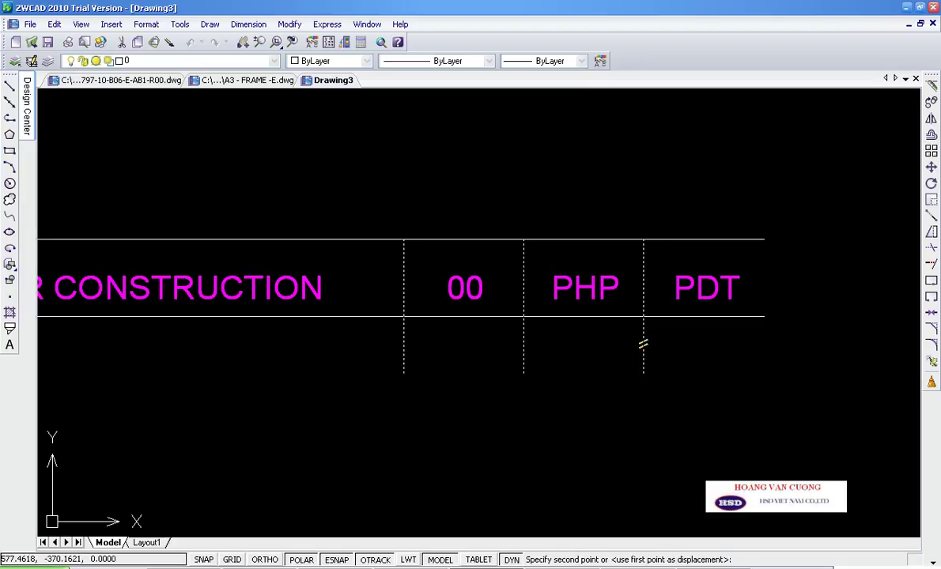
pyautogui.click(643, 316)
# Step: Copy the vertical line beside PDT to the table's end to close the row
pyautogui.click(638, 273)
pyautogui.write('CO')
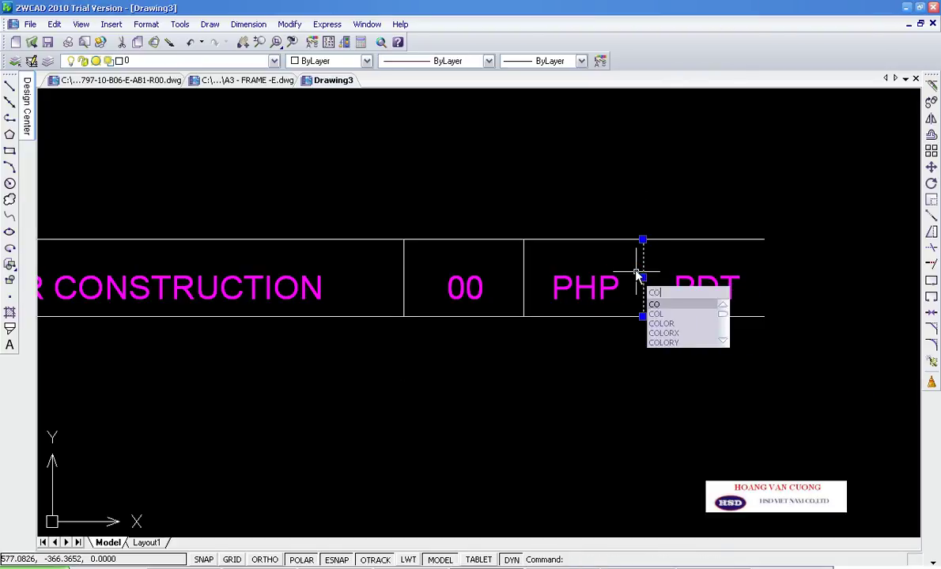
pyautogui.press('Return')
pyautogui.click(643, 238)
pyautogui.click(764, 238)
pyautogui.moveTo(345, 307)
pyautogui.mouseDown(button='middle')
pyautogui.moveTo(899, 311)
pyautogui.moveTo(749, 315)
pyautogui.mouseUp(button='middle')
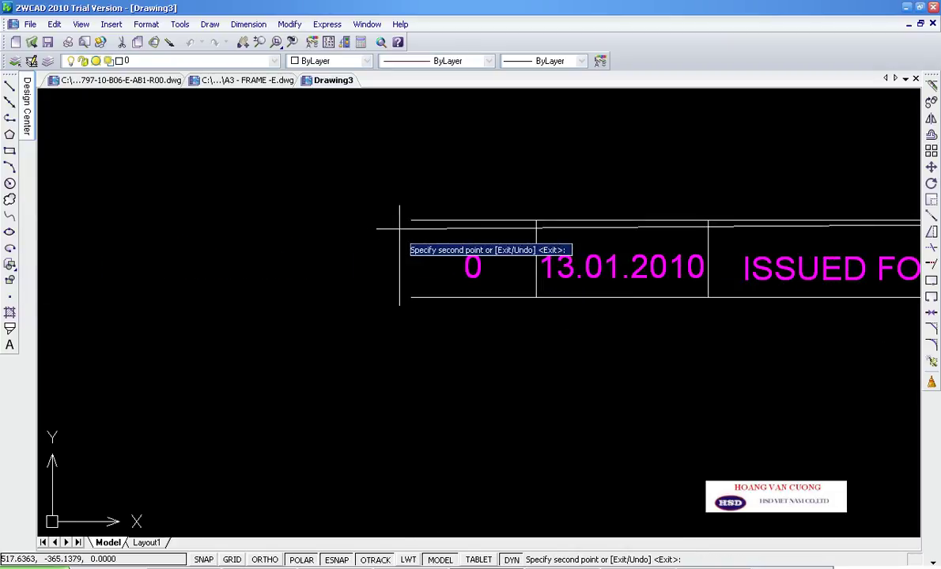
pyautogui.press('Return')
pyautogui.scroll(-2, 294, 249)
pyautogui.moveTo(613, 218); pyautogui.dragTo(464, 227, button='middle')
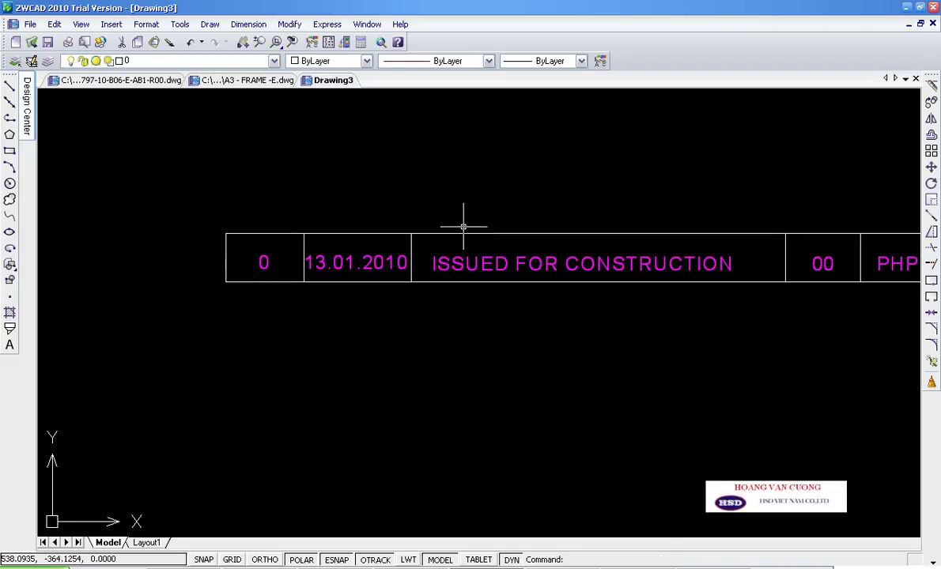
# Step: Save the drawing as REV_A3 in Desktop\14-PEB March 2010\DWG FOR TPL
pyautogui.hotkey('ctrl', 's')
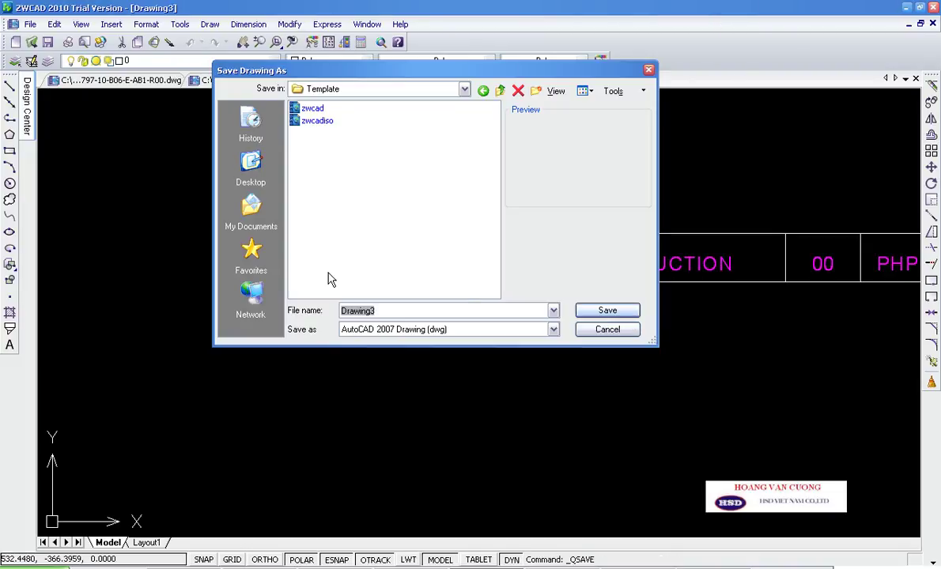
pyautogui.click(261, 178)
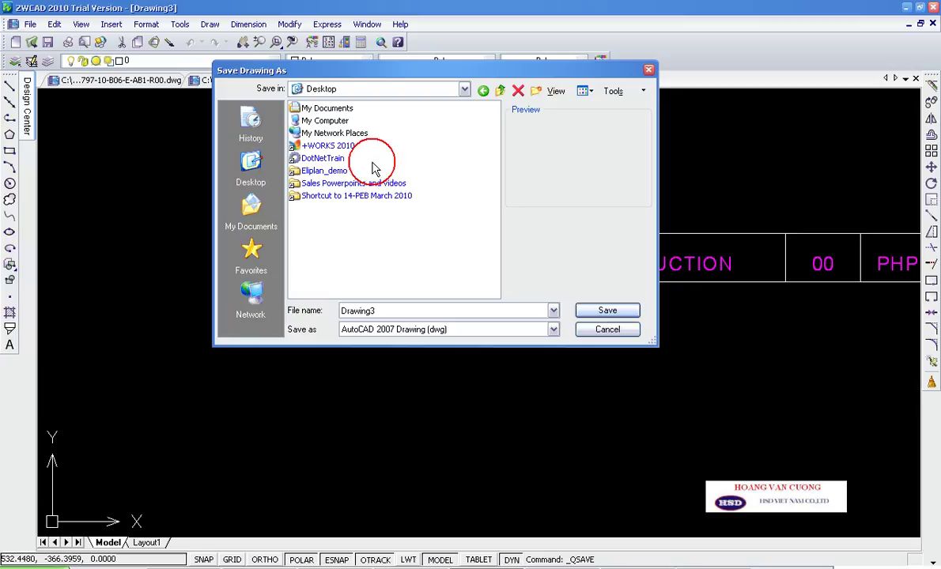
pyautogui.doubleClick(330, 196)
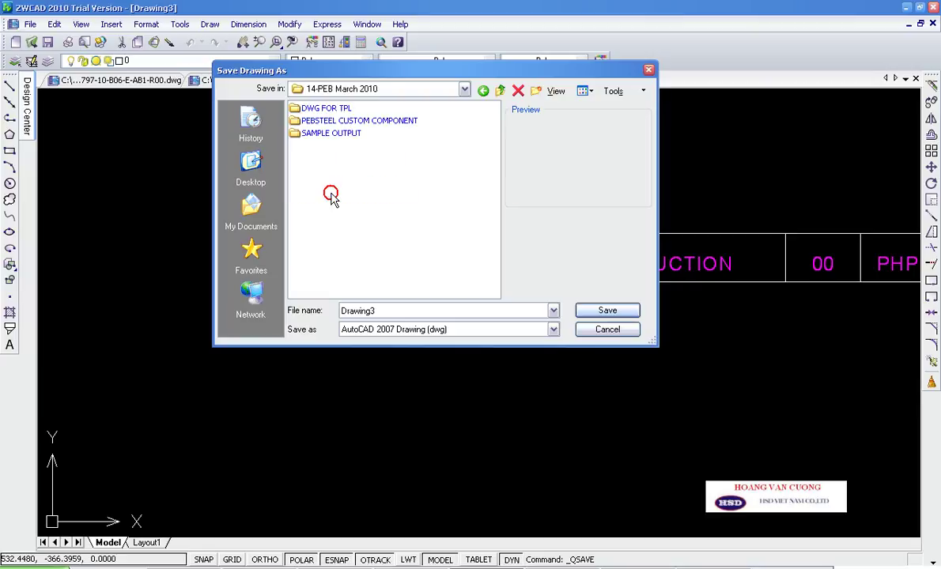
pyautogui.doubleClick(326, 109)
pyautogui.doubleClick(381, 310)
pyautogui.write('REV_A3')
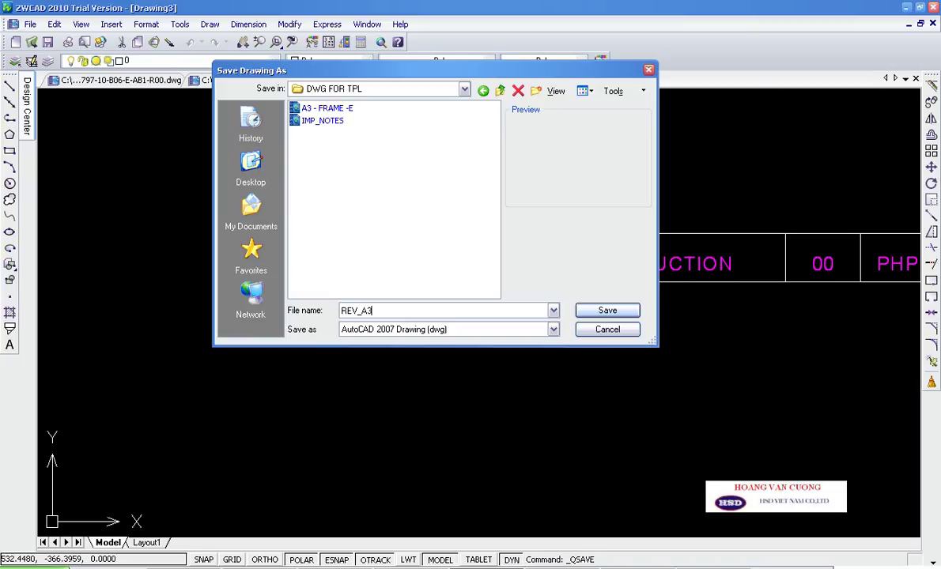
pyautogui.press('Return')
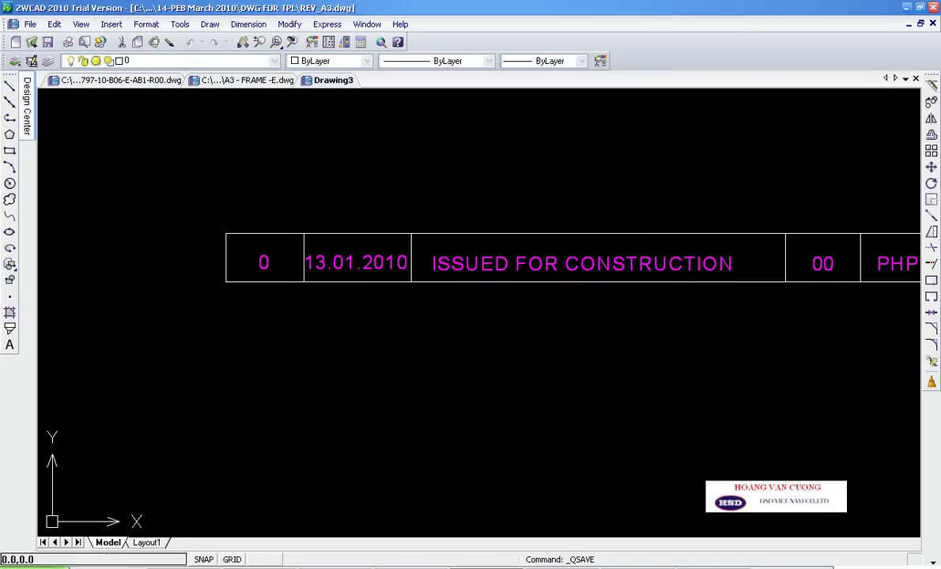
# Step: Select the revision number 0 and date 13.01.2010 text, then cancel the selection
pyautogui.click(284, 262)
pyautogui.click(255, 273)
pyautogui.click(344, 263)
pyautogui.click(516, 271)
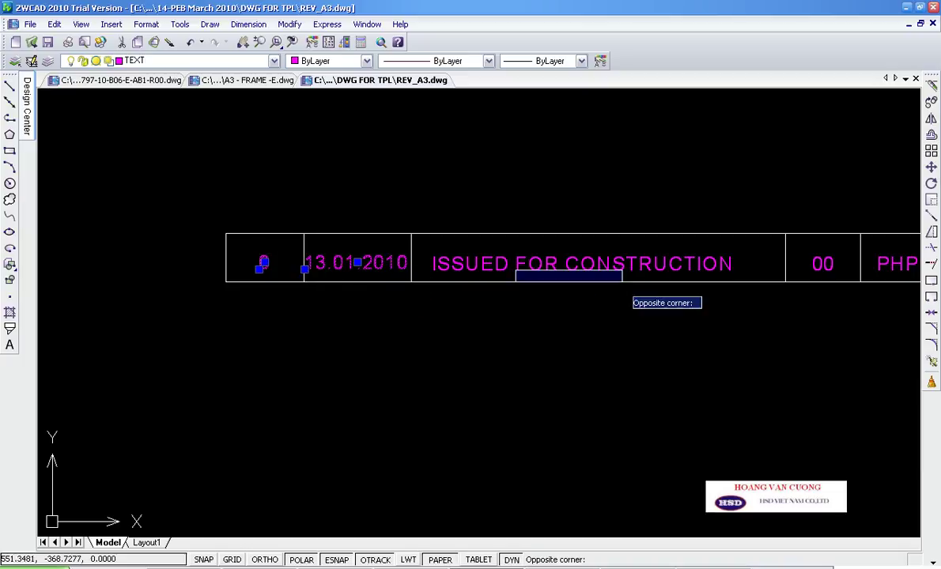
pyautogui.press('Escape')
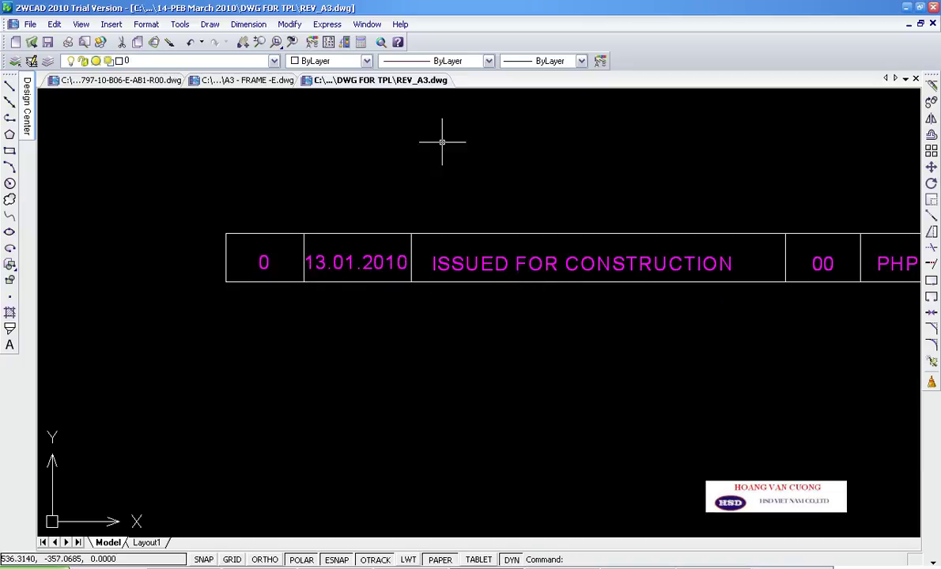
# Step: Purge all unused blocks and layers with PU, then check the remaining revision row
pyautogui.write('pu')
pyautogui.press('Return')
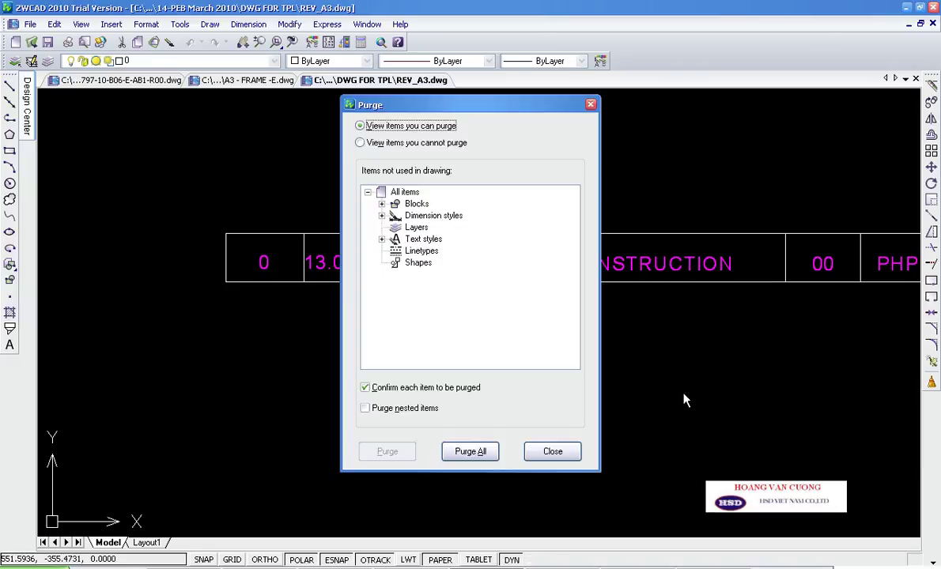
pyautogui.click(496, 453)
pyautogui.click(444, 316)
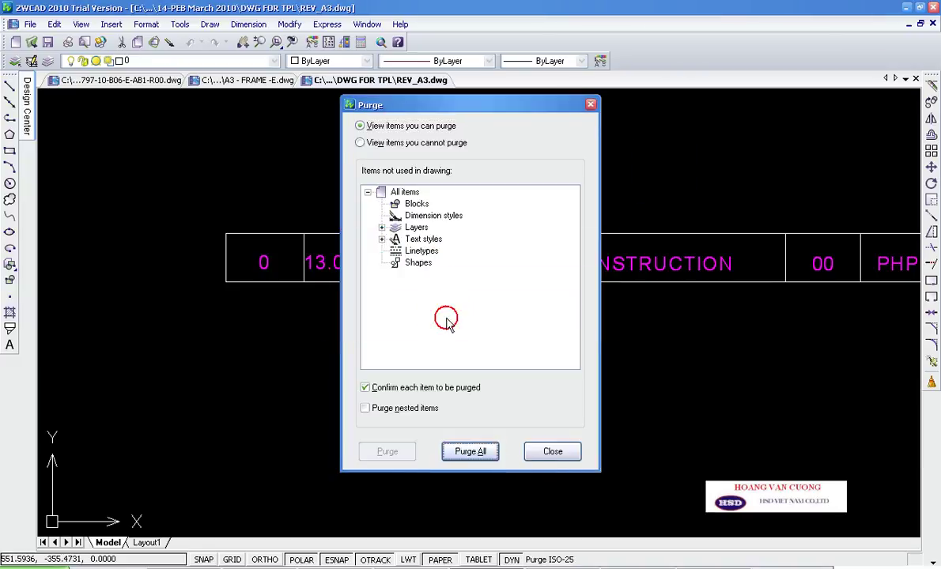
pyautogui.click(479, 450)
pyautogui.click(445, 315)
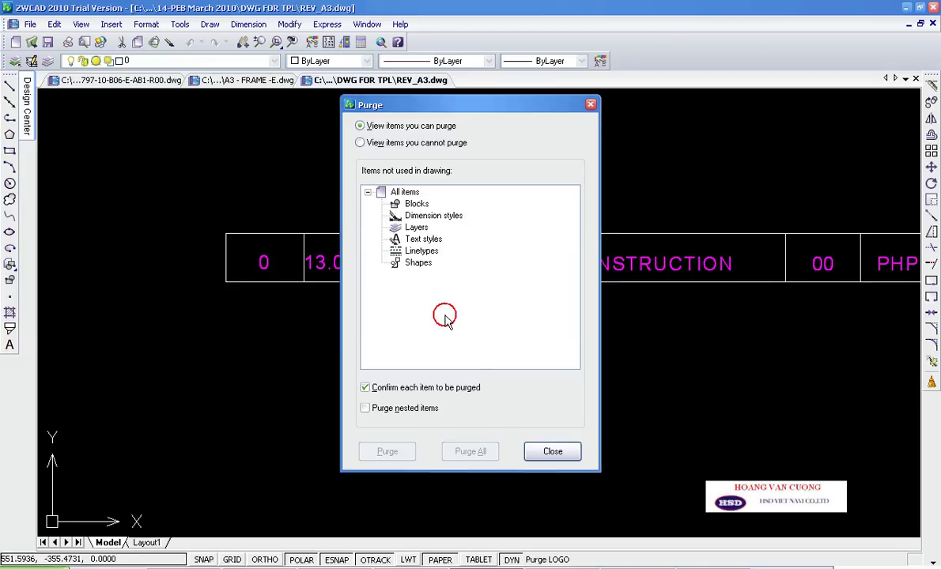
pyautogui.click(575, 459)
pyautogui.scroll(-3, 320, 298)
pyautogui.moveTo(320, 298); pyautogui.dragTo(563, 380)
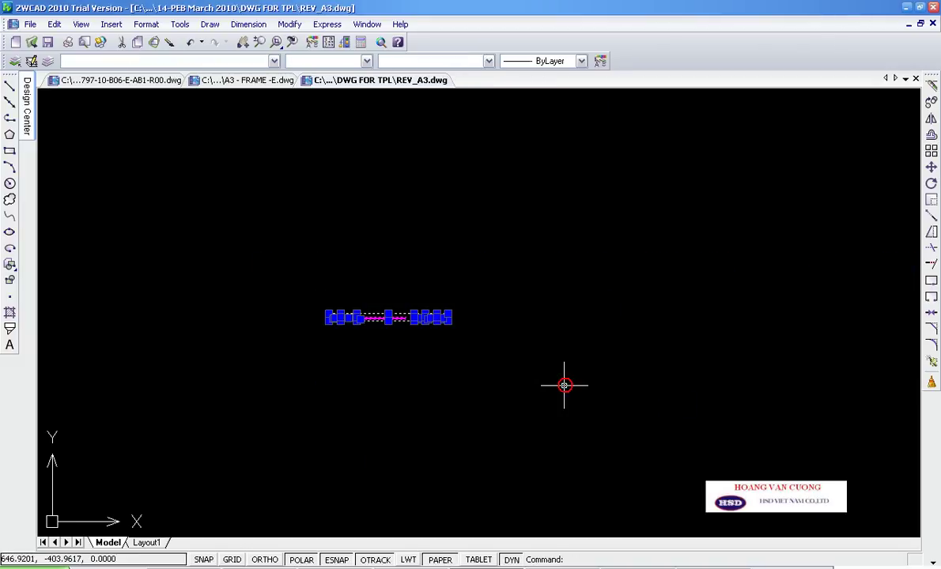
pyautogui.press('Escape')
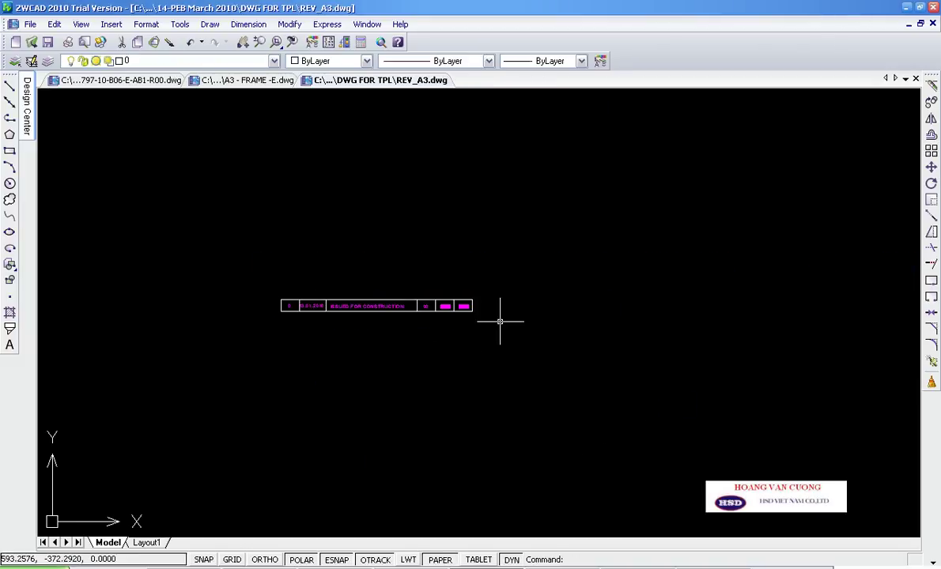
# Step: Zoom to the previous view and fit the revision row to the screen
pyautogui.write('z')
pyautogui.press('Return')
pyautogui.write('p')
pyautogui.press('Return')
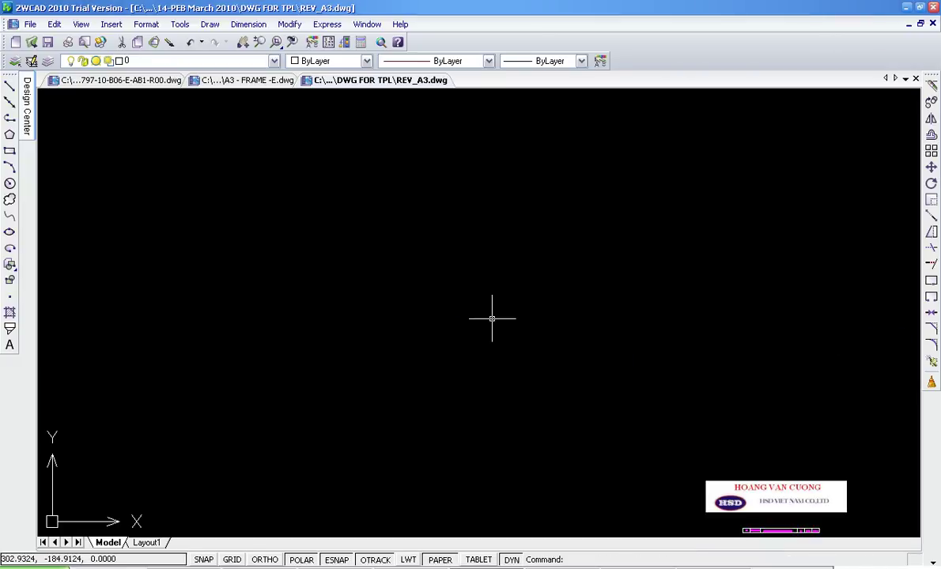
pyautogui.middleClick(613, 369)
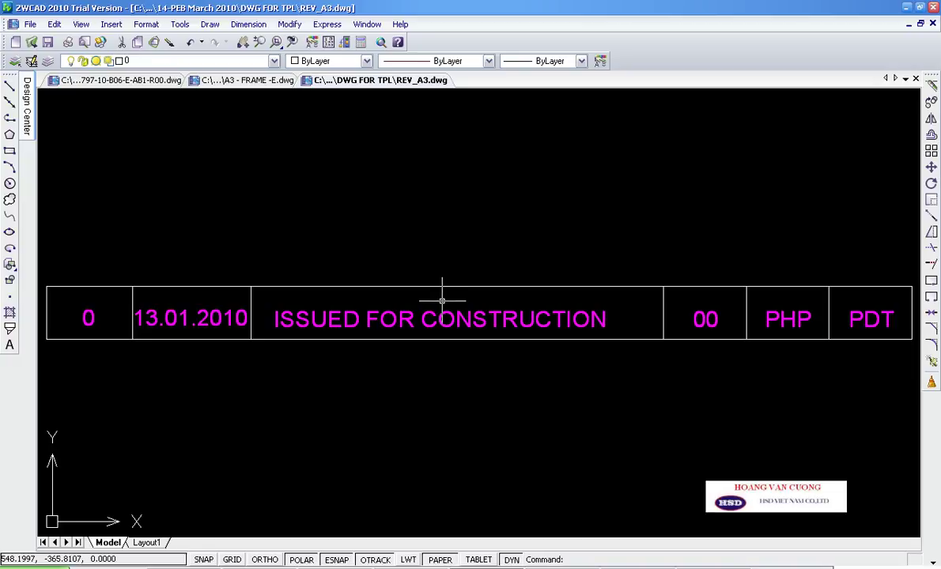
pyautogui.scroll(-10, 377, 365)
# Step: Draw a short test line above the revision row
pyautogui.write('l')
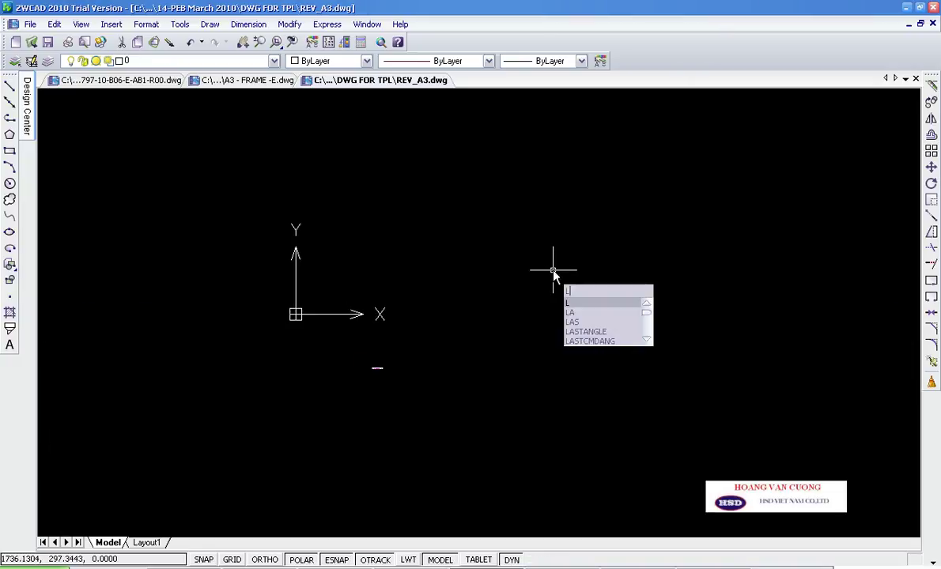
pyautogui.press('Return')
pyautogui.click(740, 137)
pyautogui.click(752, 136)
pyautogui.press('Return')
# Step: Zoom to extents to show everything in the drawing
pyautogui.scroll(2, 340, 372)
pyautogui.scroll(5, 324, 357)
pyautogui.scroll(-3, 326, 362)
pyautogui.scroll(1, 508, 290)
pyautogui.scroll(1, 691, 141)
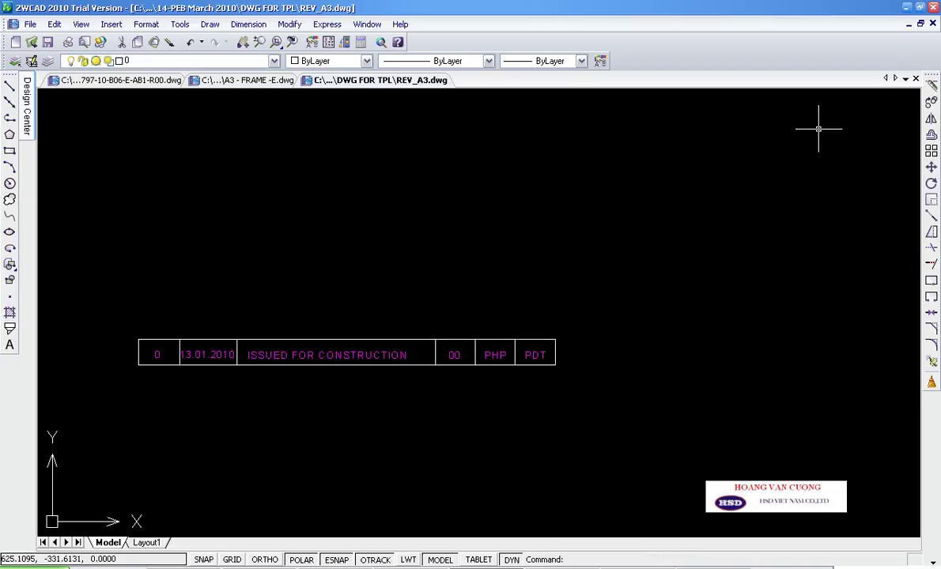
pyautogui.write('z')
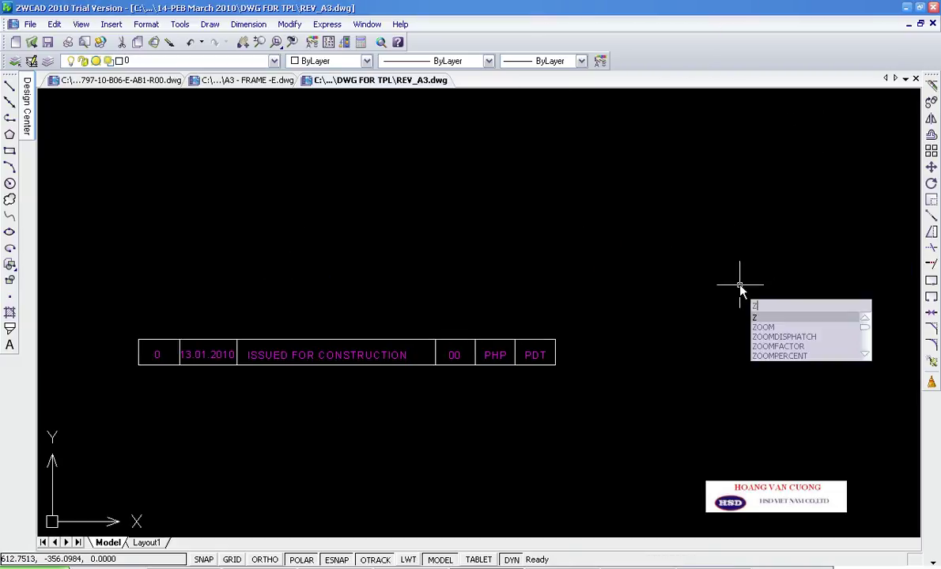
pyautogui.press('Return')
pyautogui.write('e')
pyautogui.press('Return')
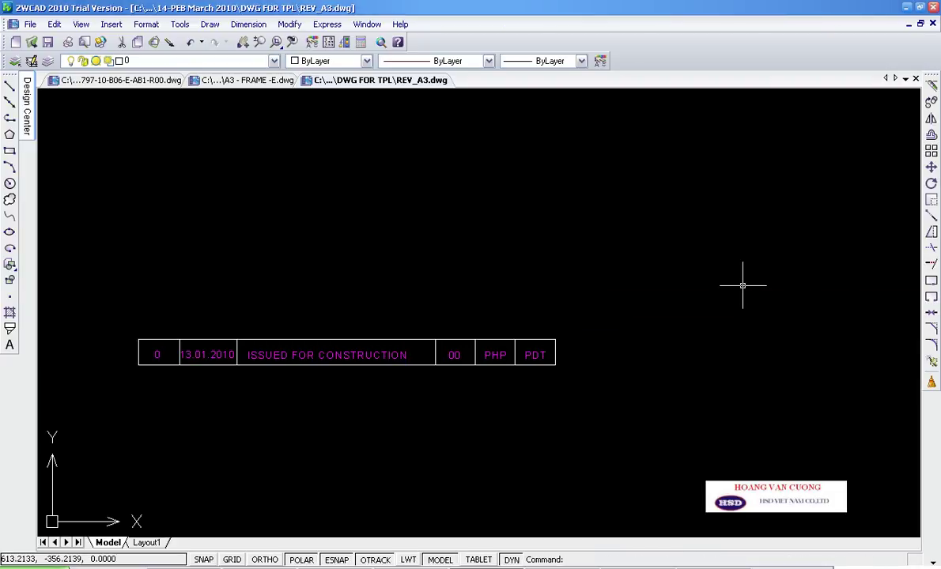
pyautogui.press('Return')
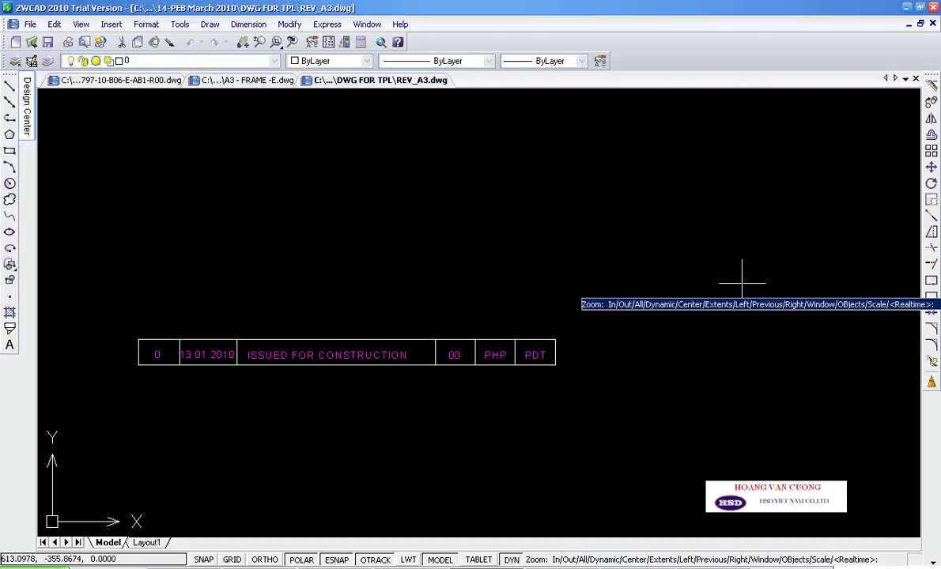
pyautogui.write('e')
pyautogui.press('Return')
# Step: Select the stray line far from the table and remove it
pyautogui.click(723, 308)
pyautogui.click(608, 228)
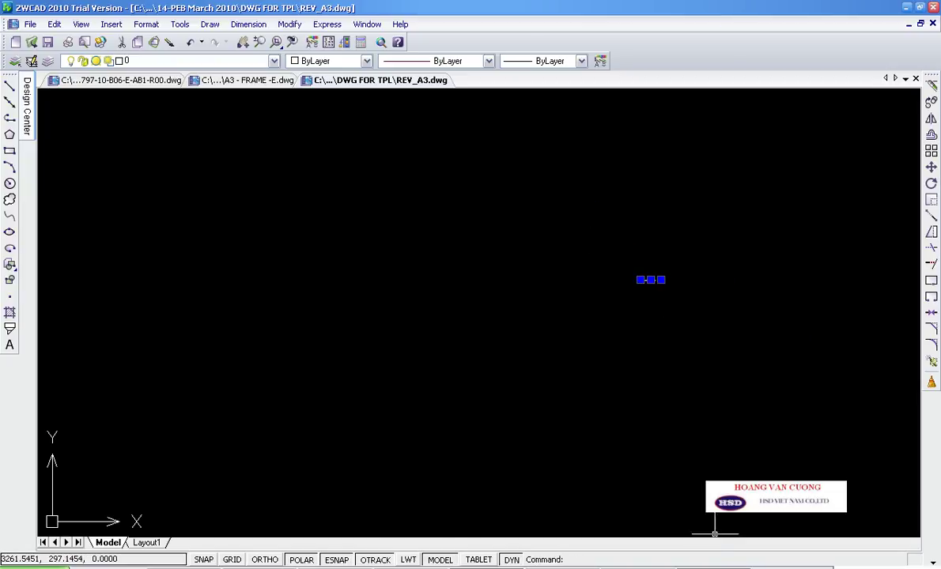
pyautogui.click(714, 565)
pyautogui.scroll(-2, 417, 392)
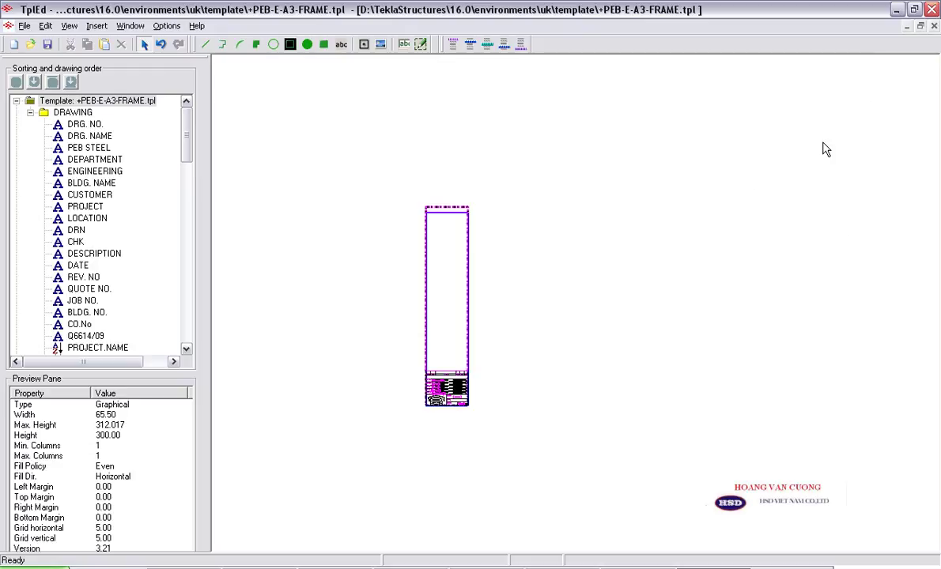
pyautogui.hotkey('alt', 'Tab')
pyautogui.press('Escape')
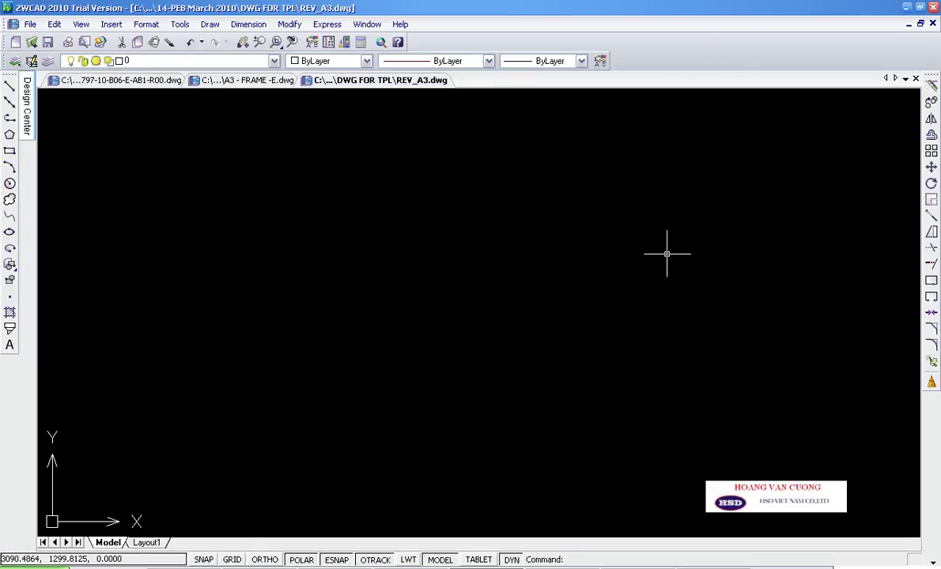
# Step: Zoom to extents of the revision row, then close the REV_A3 drawing
pyautogui.write('z')
pyautogui.press('Return')
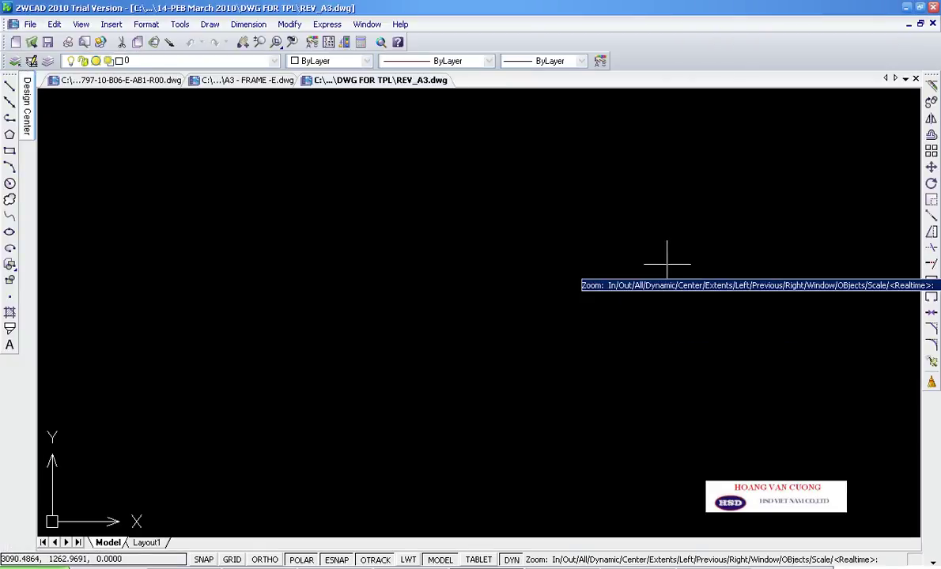
pyautogui.write('e')
pyautogui.press('Return')
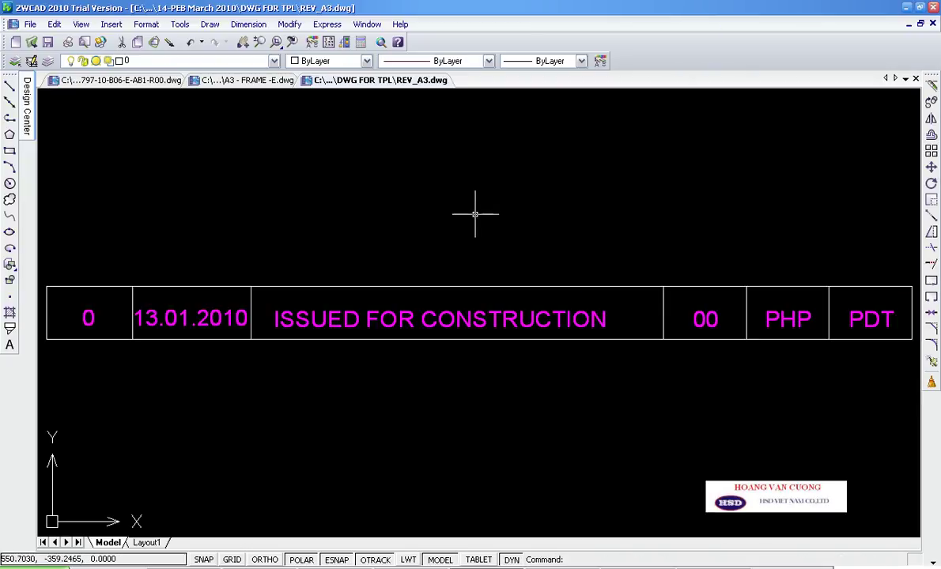
pyautogui.scroll(-2, 477, 221)
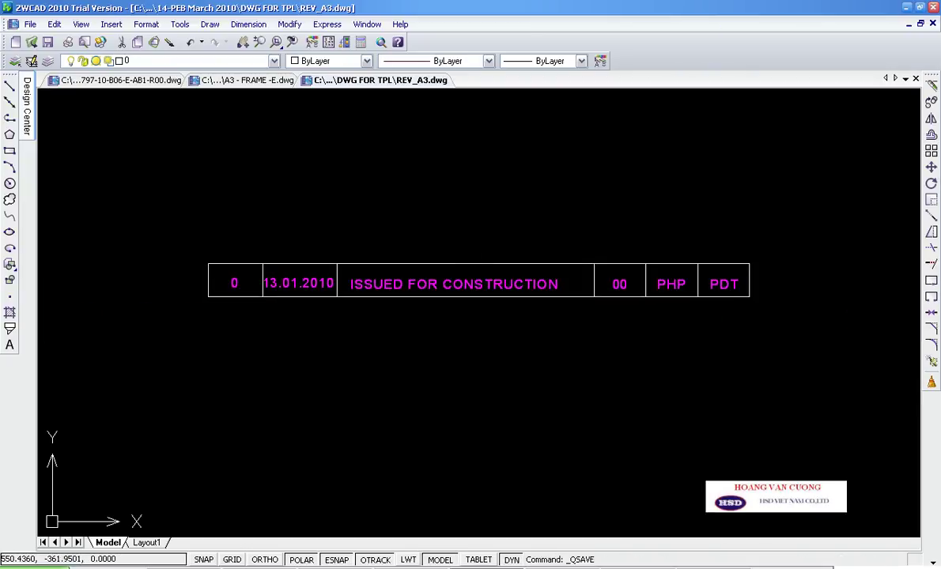
pyautogui.rightClick(438, 89)
pyautogui.click(460, 121)
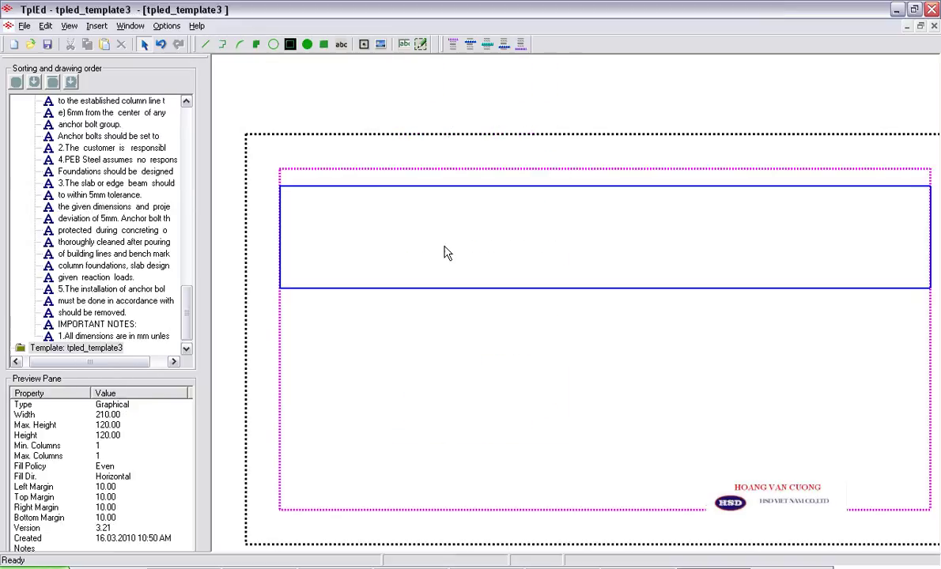
# Step: Import REV_A3 into the REVISION row and confirm the import sizing settings
pyautogui.click(97, 25)
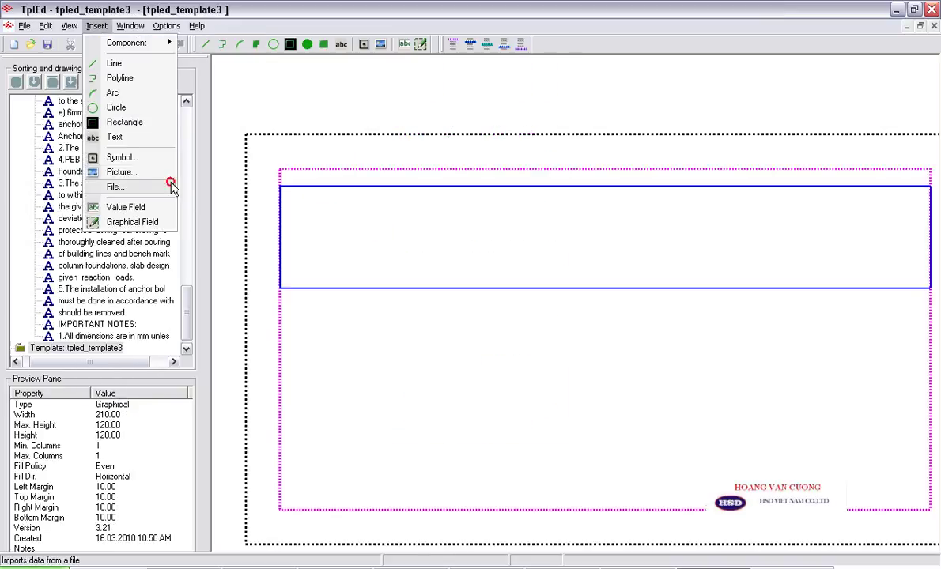
pyautogui.click(168, 187)
pyautogui.click(643, 401)
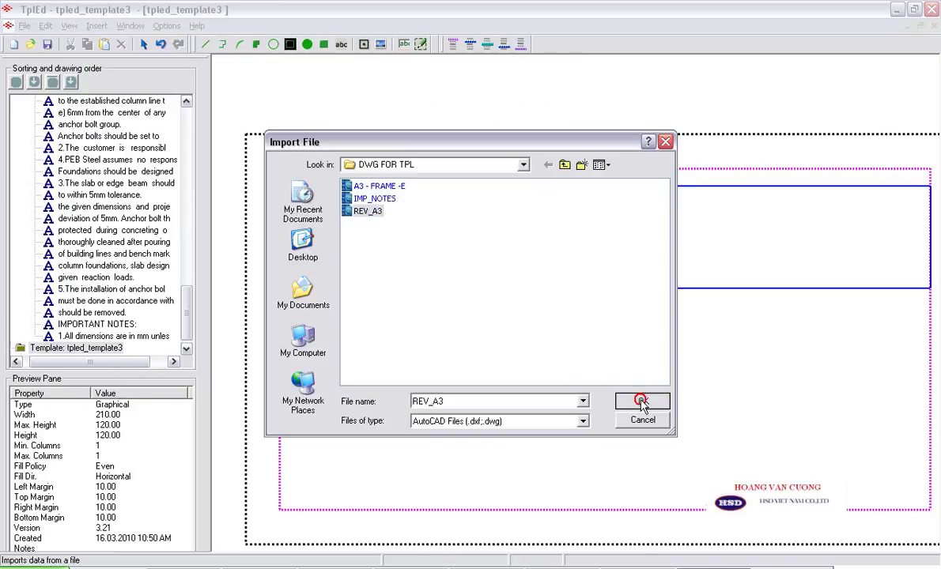
pyautogui.click(315, 296)
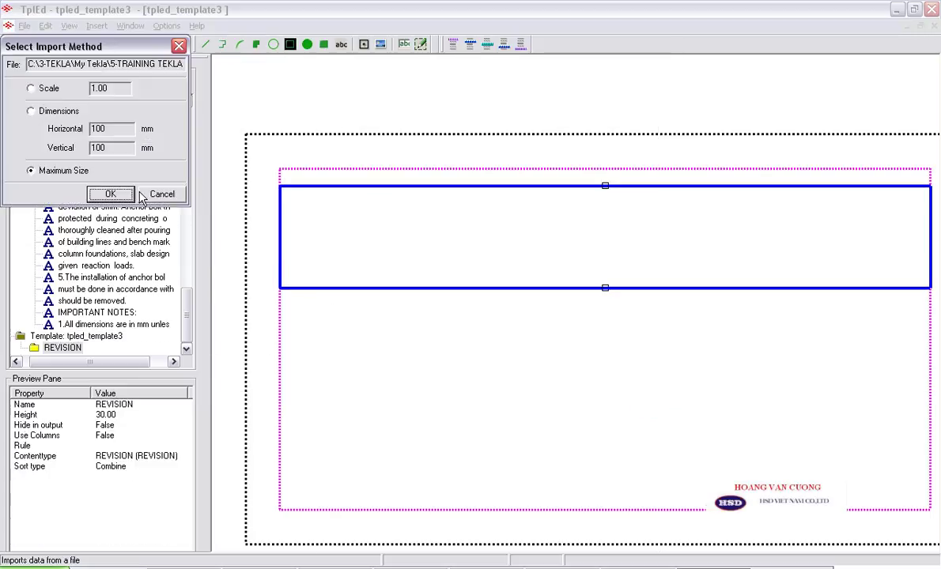
pyautogui.click(47, 89)
pyautogui.click(110, 193)
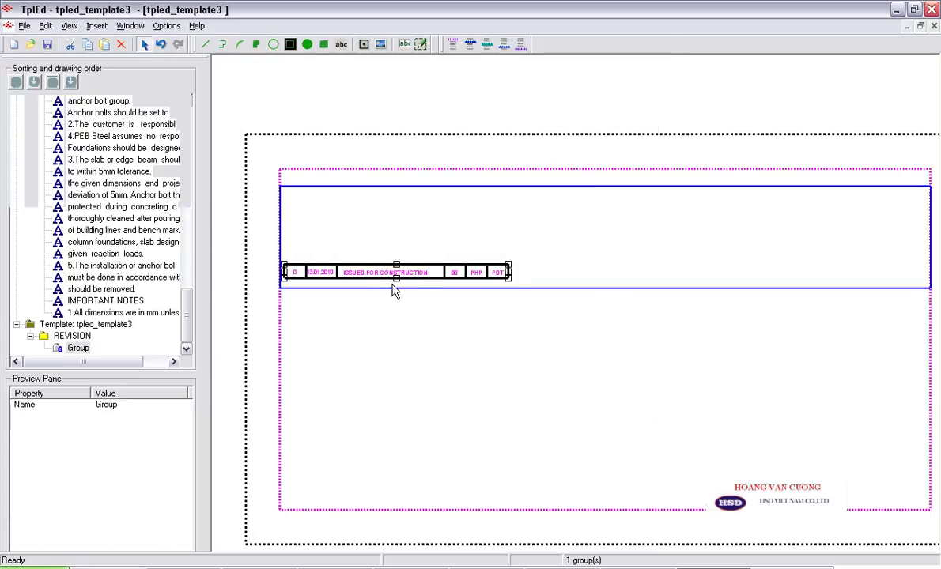
# Step: Ungroup the imported revision row and crop the REVISION component to its top and height
pyautogui.rightClick(421, 274)
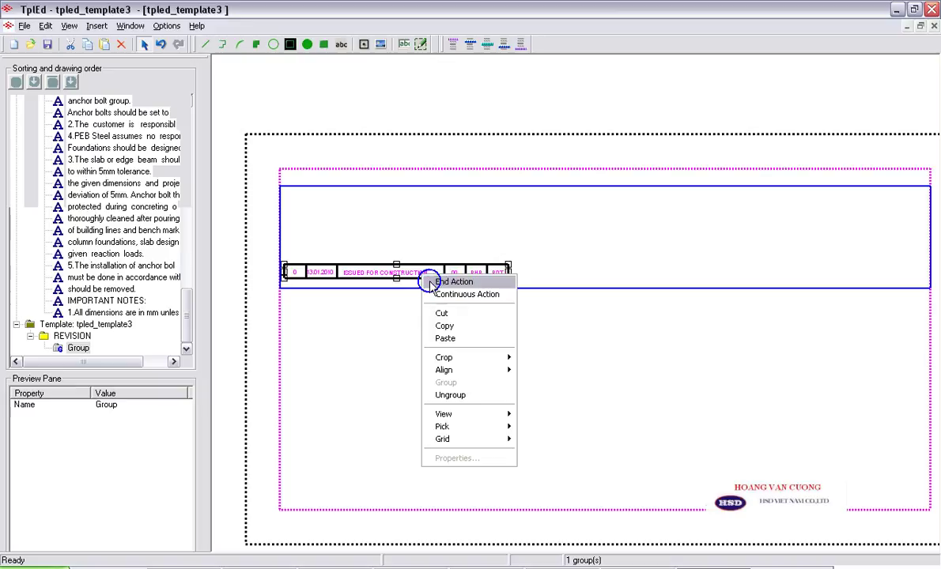
pyautogui.click(487, 395)
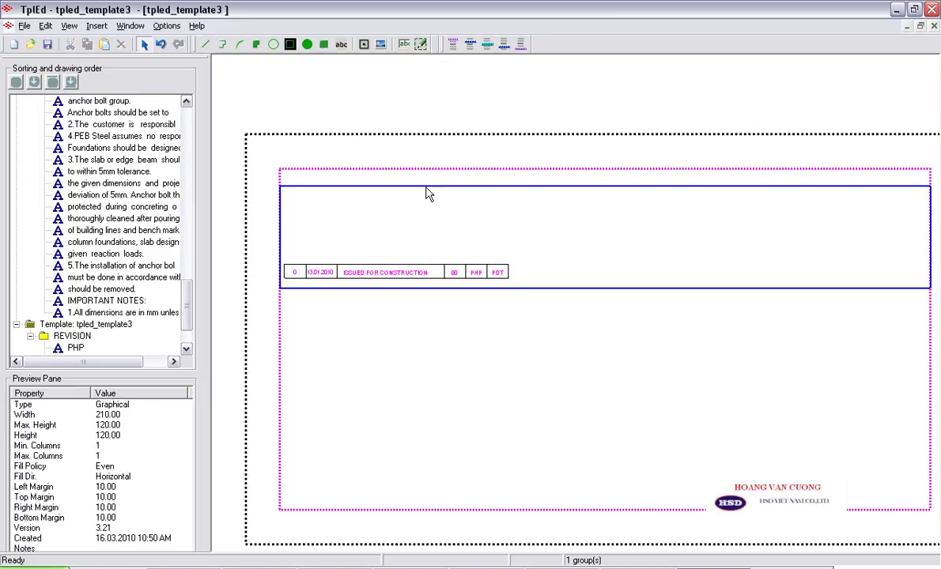
pyautogui.rightClick(427, 194)
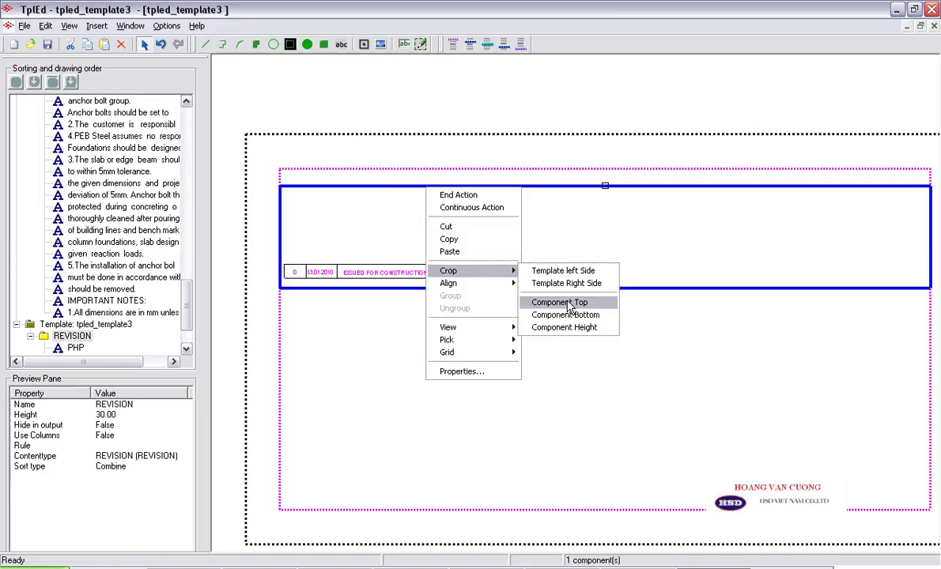
pyautogui.click(537, 328)
pyautogui.rightClick(506, 308)
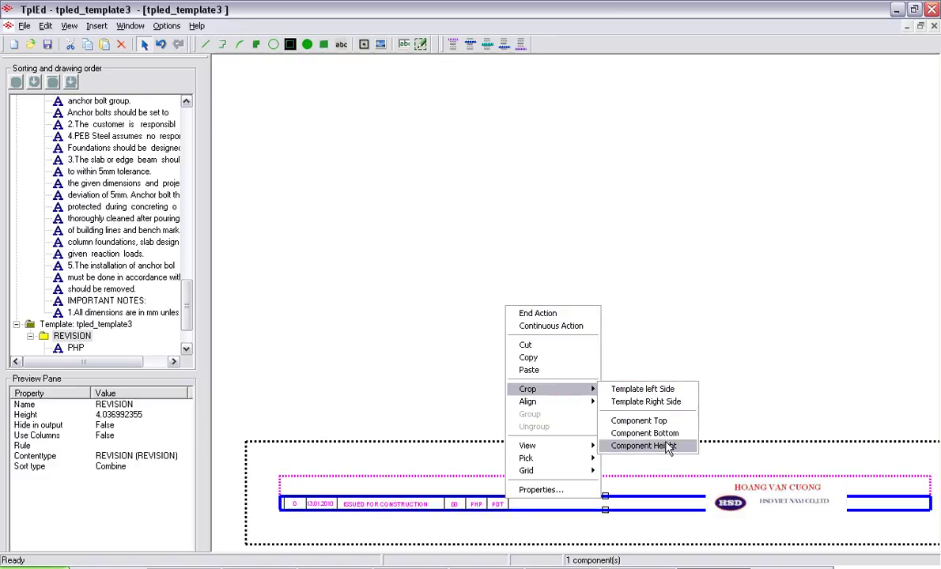
pyautogui.click(663, 421)
# Step: Crop the template to the row's right side and open Template Page Properties
pyautogui.scroll(1, 321, 395)
pyautogui.scroll(1, 269, 395)
pyautogui.scroll(1, 285, 332)
pyautogui.rightClick(283, 331)
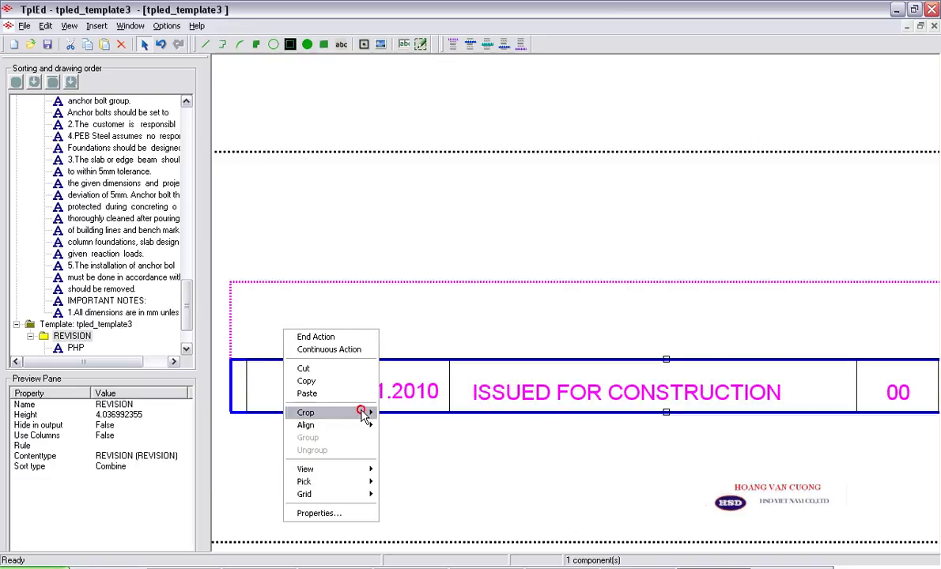
pyautogui.moveTo(306, 413)
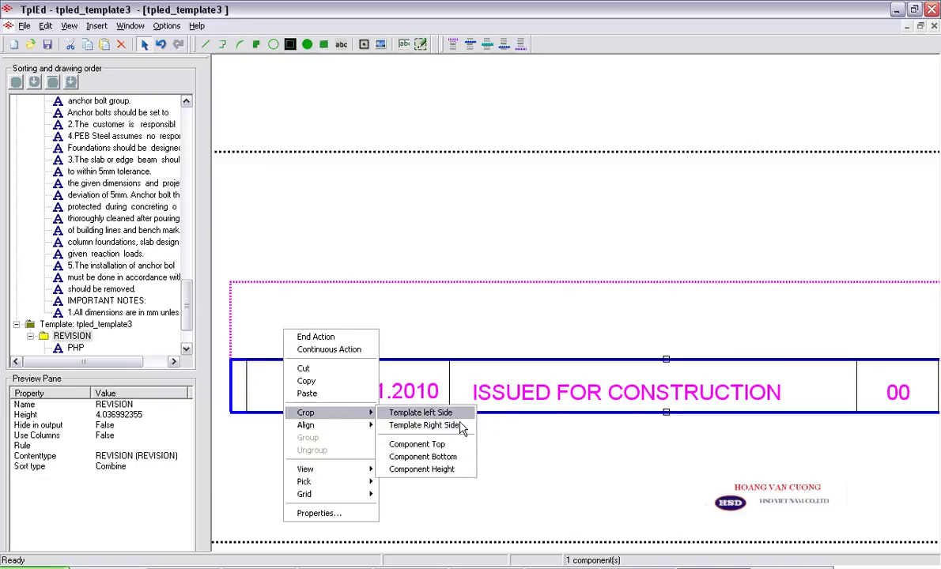
pyautogui.click(457, 414)
pyautogui.doubleClick(487, 340)
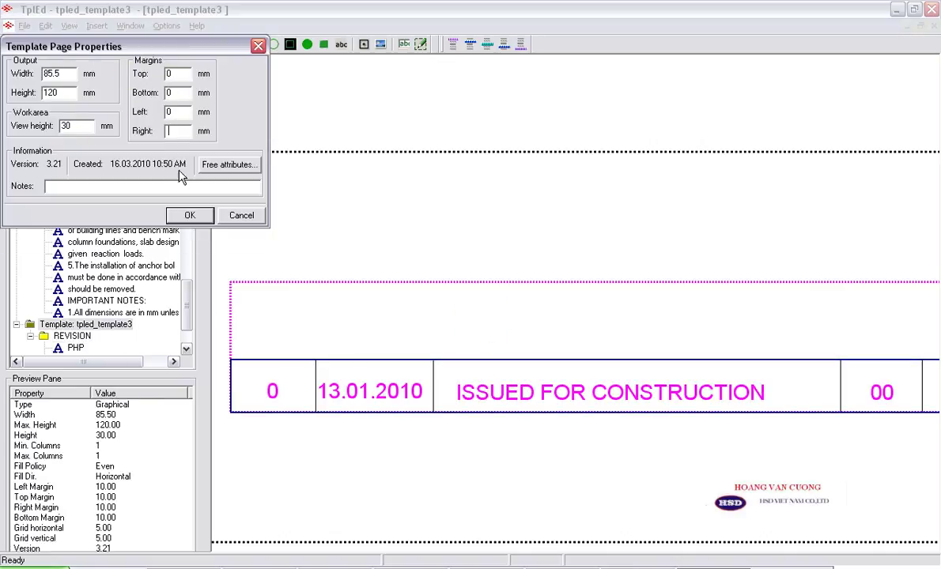
# Step: Apply zero page margins and save the template as +PEB-E-A3-REV.tpl
pyautogui.click(183, 214)
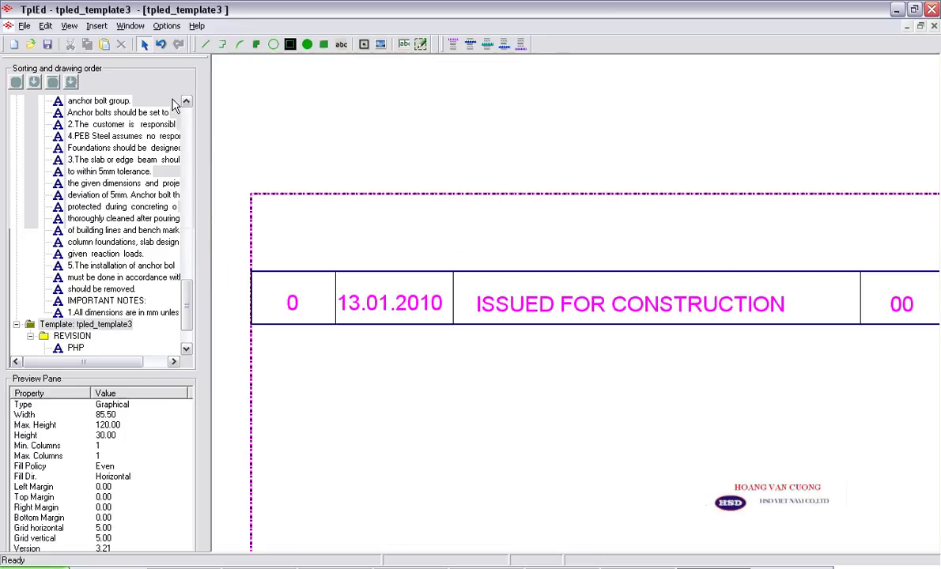
pyautogui.click(48, 45)
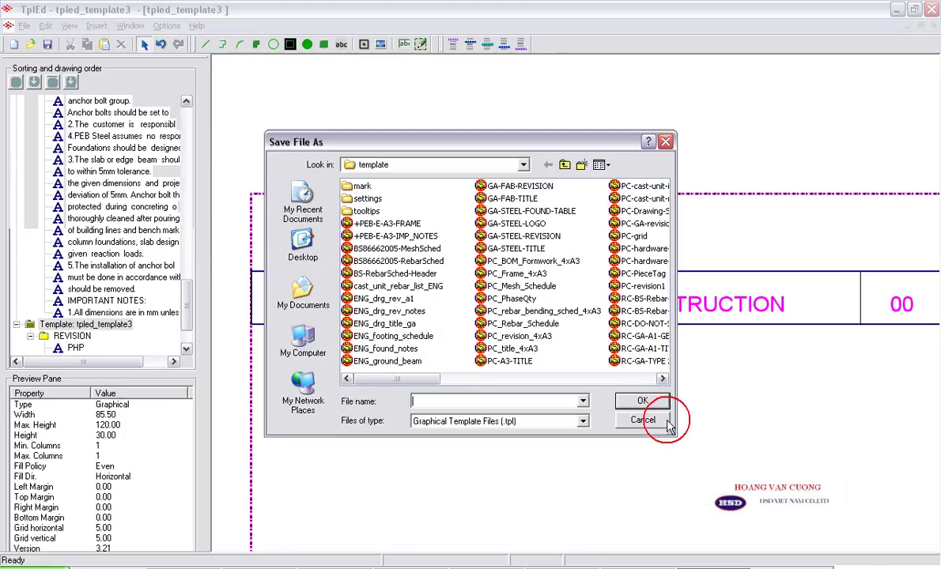
pyautogui.click(391, 223)
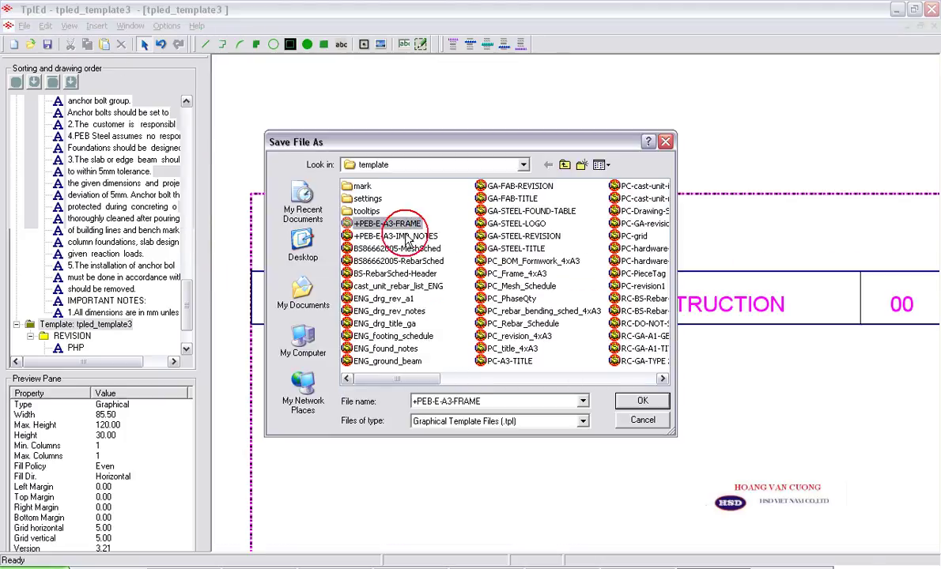
pyautogui.doubleClick(443, 401)
pyautogui.moveTo(479, 401); pyautogui.dragTo(460, 402)
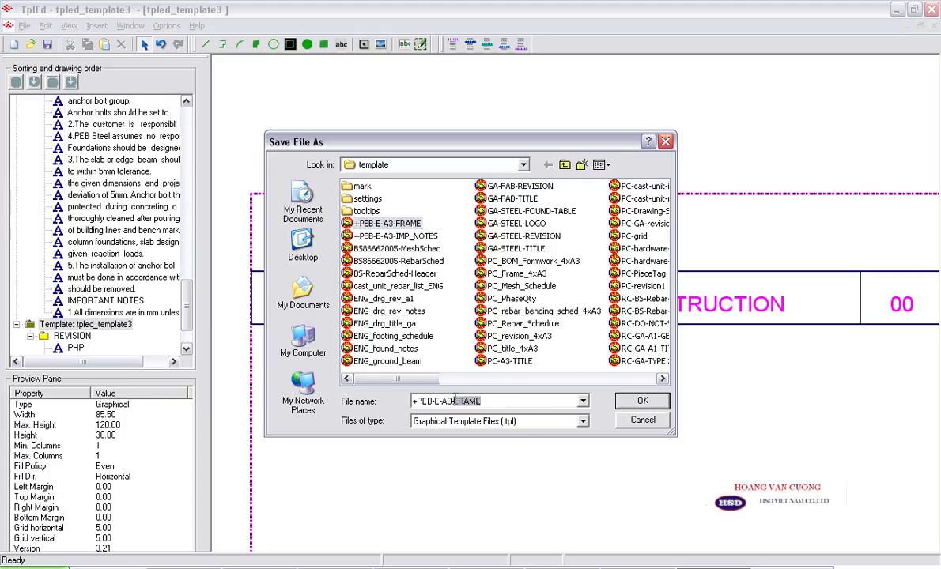
pyautogui.click(641, 402)
pyautogui.scroll(-2, 378, 263)
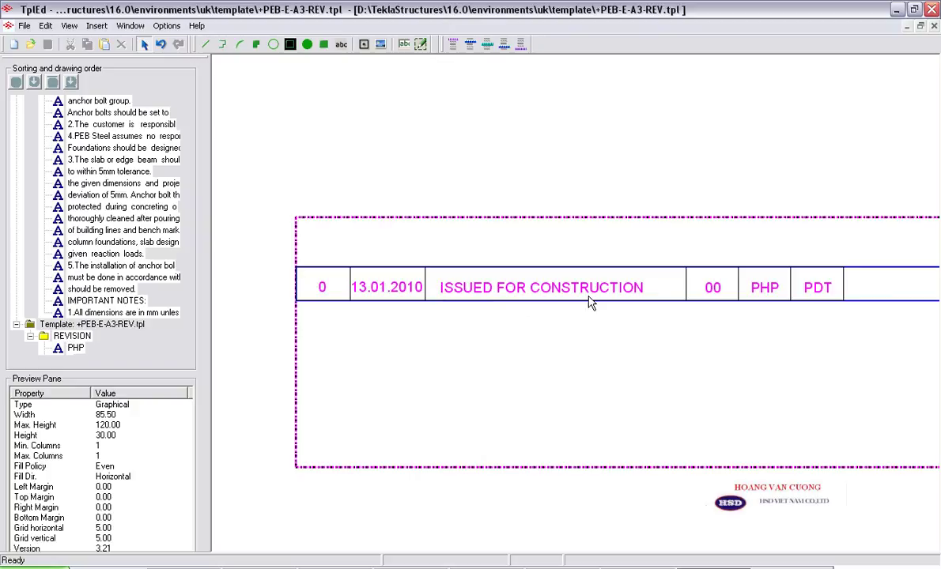
pyautogui.moveTo(588, 301); pyautogui.dragTo(599, 307, button='middle')
# Step: Delete the fixed '0' revision number text from the first revision cell
pyautogui.click(333, 295)
pyautogui.scroll(1, 328, 292)
pyautogui.scroll(1, 324, 296)
pyautogui.scroll(1, 321, 303)
pyautogui.moveTo(320, 298); pyautogui.dragTo(400, 322, button='middle')
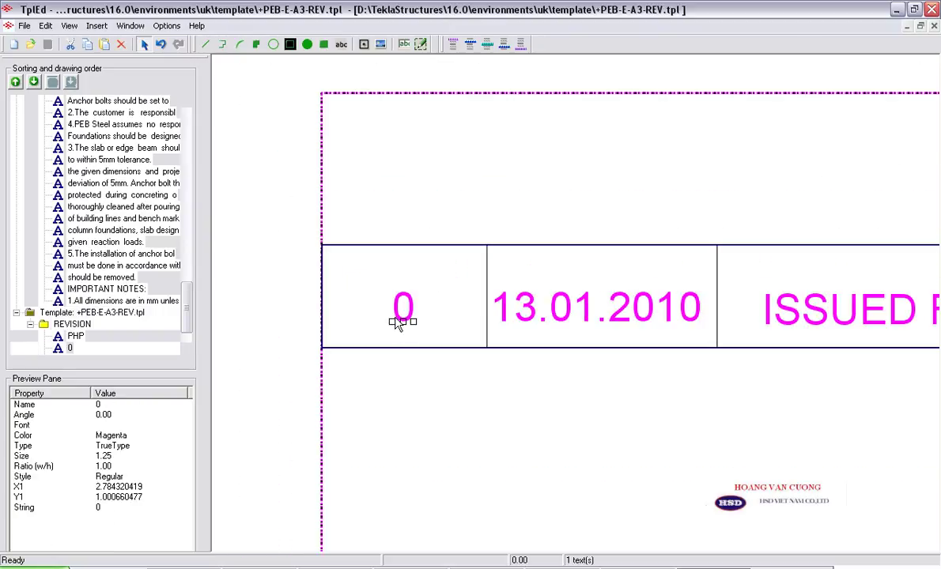
pyautogui.press('Delete')
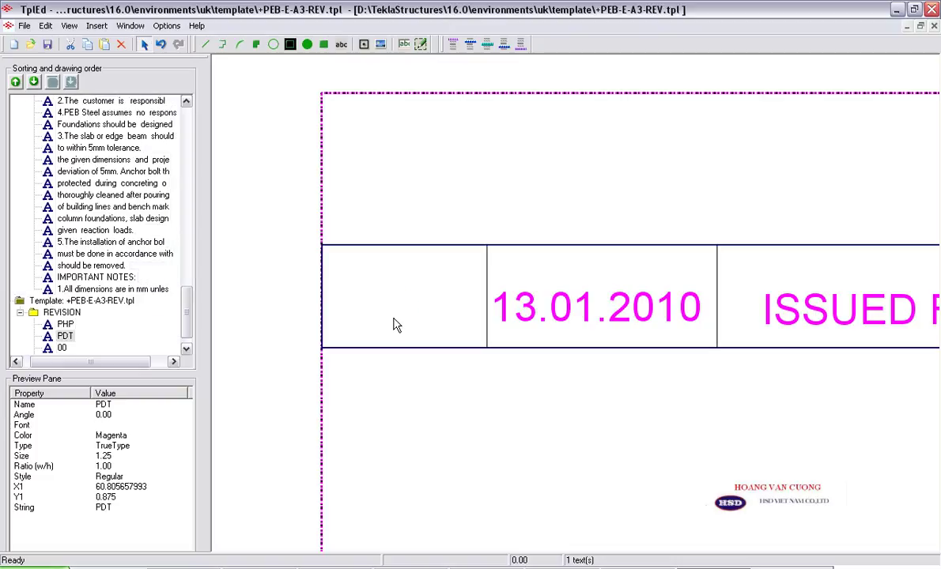
pyautogui.click(406, 48)
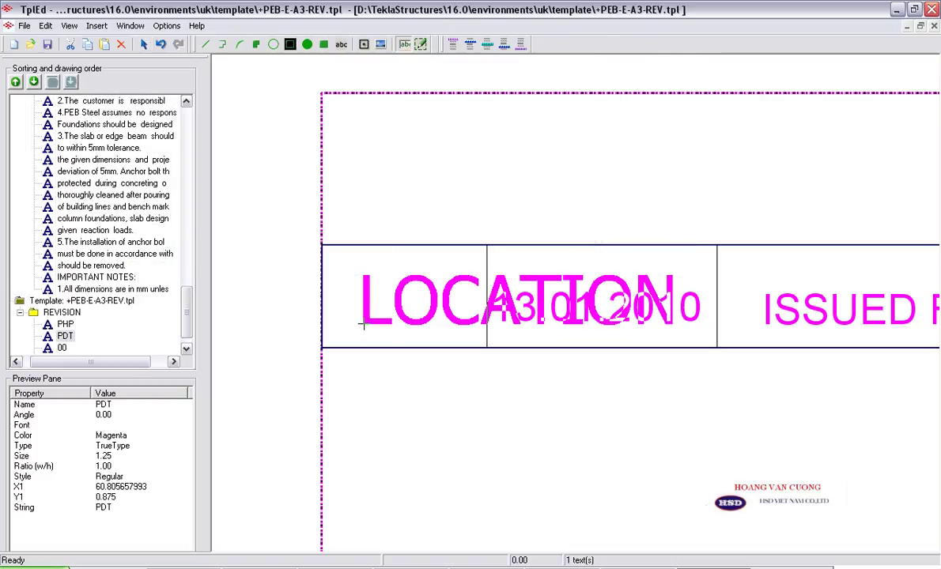
# Step: Place a value field in the first revision cell using the revision MARK attribute
pyautogui.click(361, 324)
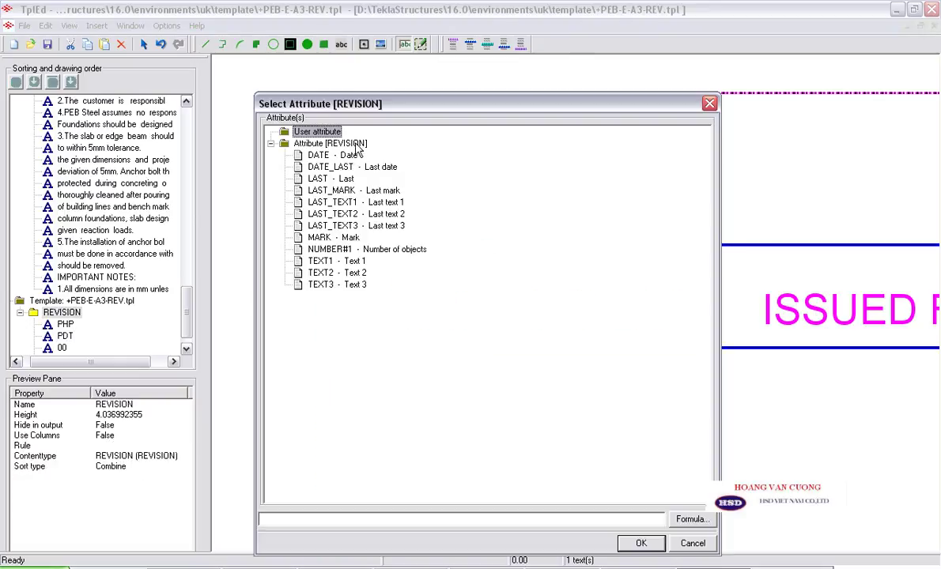
pyautogui.click(332, 237)
pyautogui.click(641, 543)
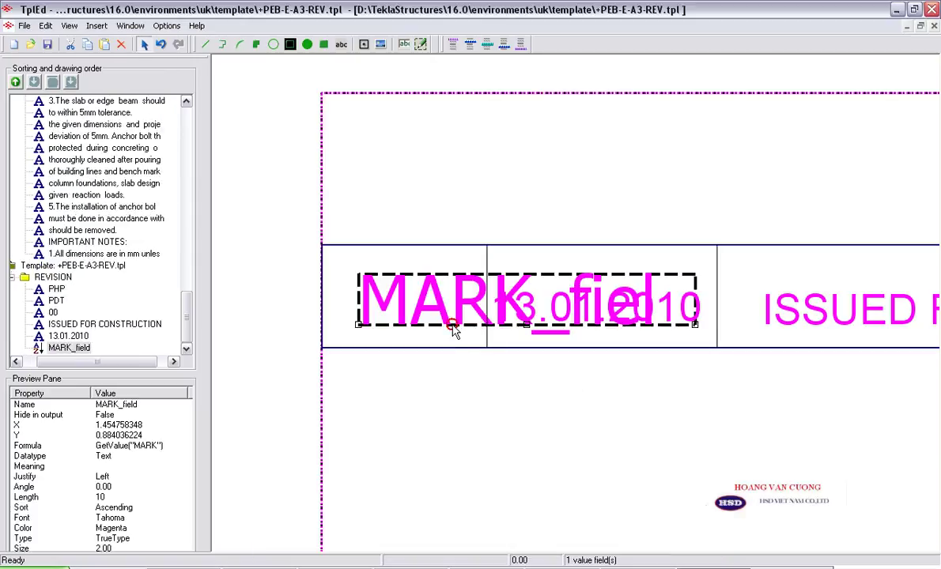
pyautogui.doubleClick(454, 331)
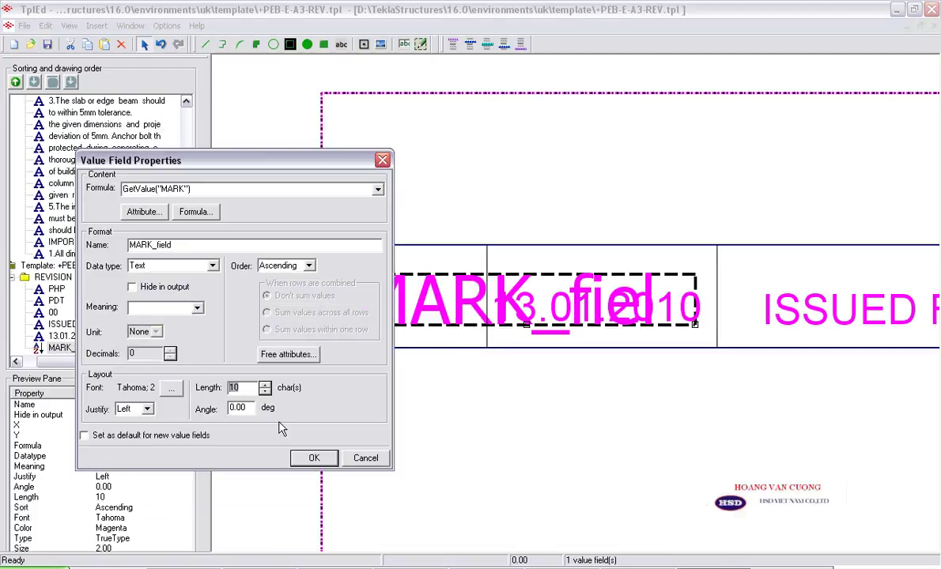
pyautogui.write('1')
# Step: Delete the 13.01.2010 date text from the revision row
pyautogui.scroll(1, 411, 311)
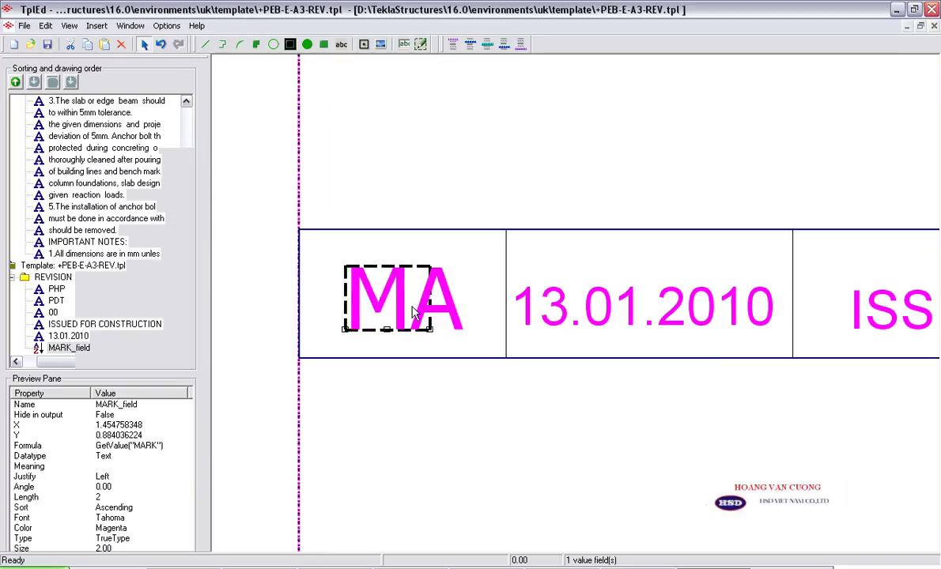
pyautogui.moveTo(541, 321)
pyautogui.mouseDown(button='middle')
pyautogui.moveTo(468, 309)
pyautogui.moveTo(542, 319)
pyautogui.mouseUp(button='middle')
pyautogui.click(468, 309)
pyautogui.press('Delete')
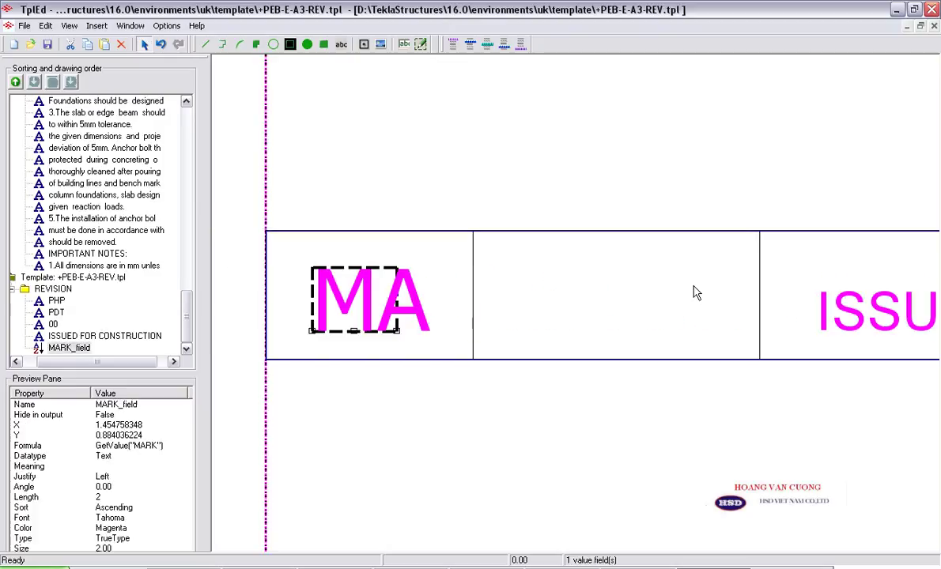
pyautogui.click(366, 295)
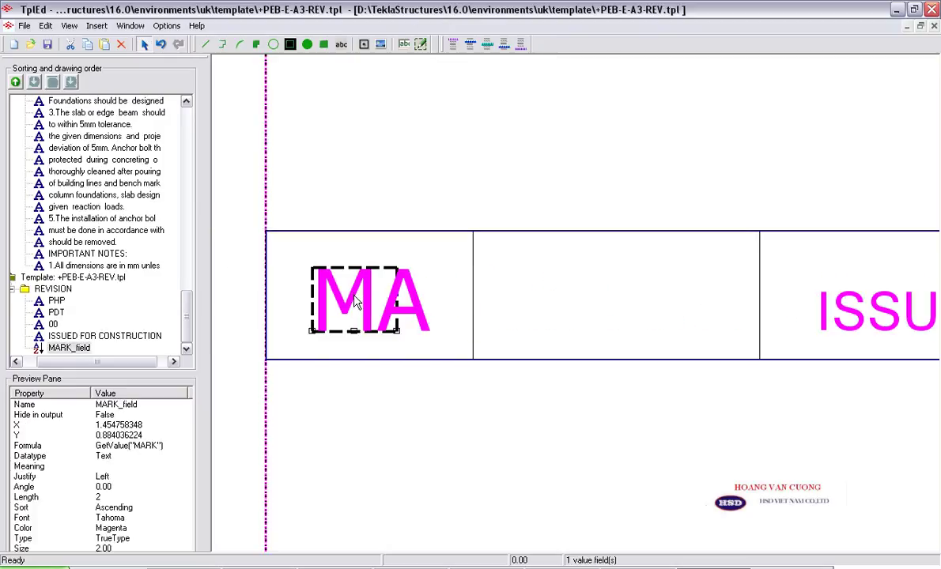
pyautogui.click(498, 336)
# Step: Rename the value field from MARK_field to MARK, then copy and paste it
pyautogui.doubleClick(398, 317)
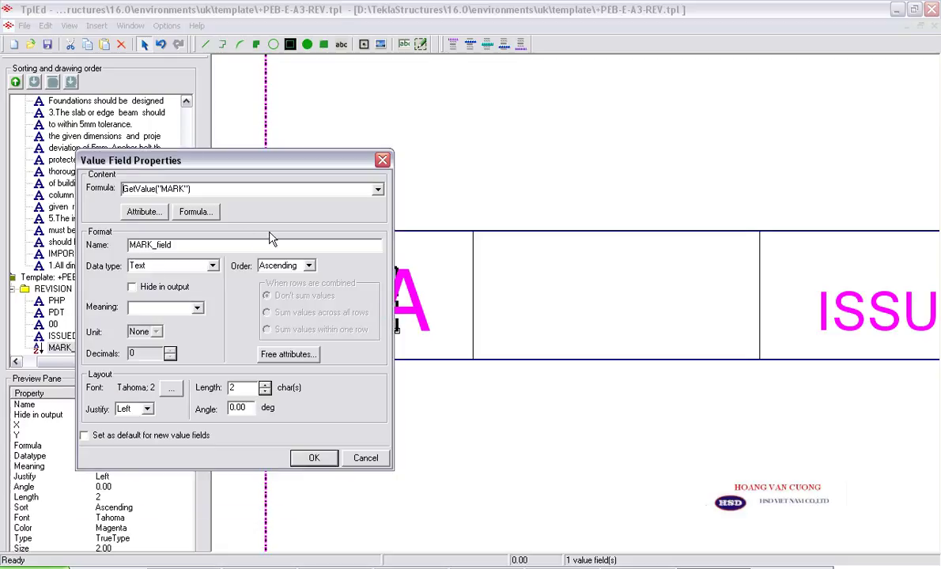
pyautogui.doubleClick(120, 246)
pyautogui.moveTo(171, 245); pyautogui.dragTo(156, 247)
pyautogui.press('BackSpace')
pyautogui.click(324, 464)
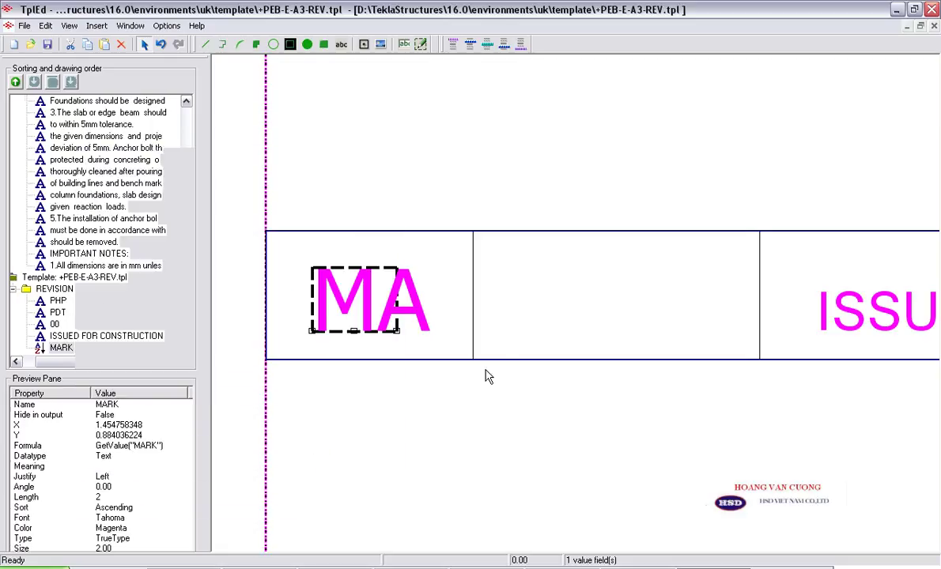
pyautogui.click(413, 315)
pyautogui.hotkey('ctrl', 'c')
pyautogui.hotkey('ctrl', 'v')
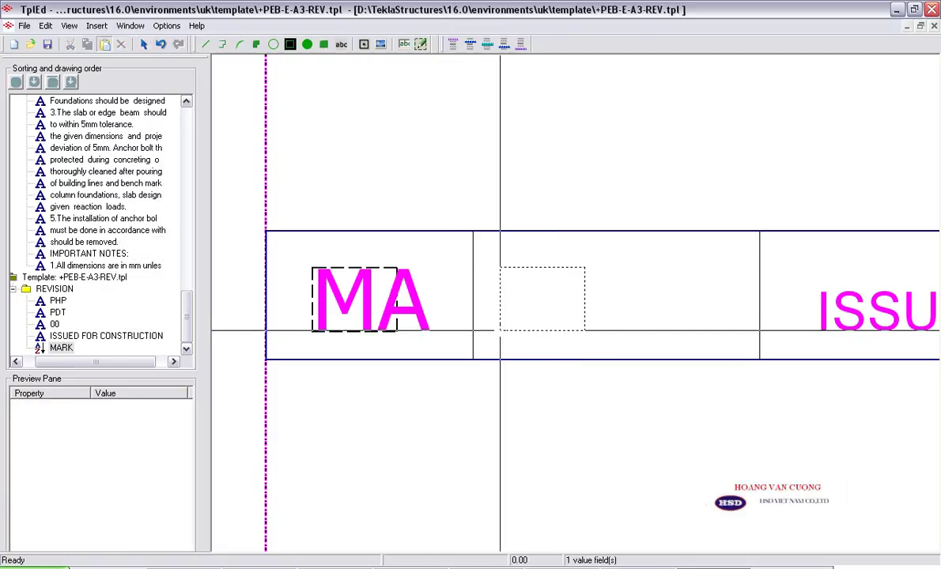
# Step: Fill the date cell with a DATE value field of length 10, then switch to ZWCAD
pyautogui.click(488, 332)
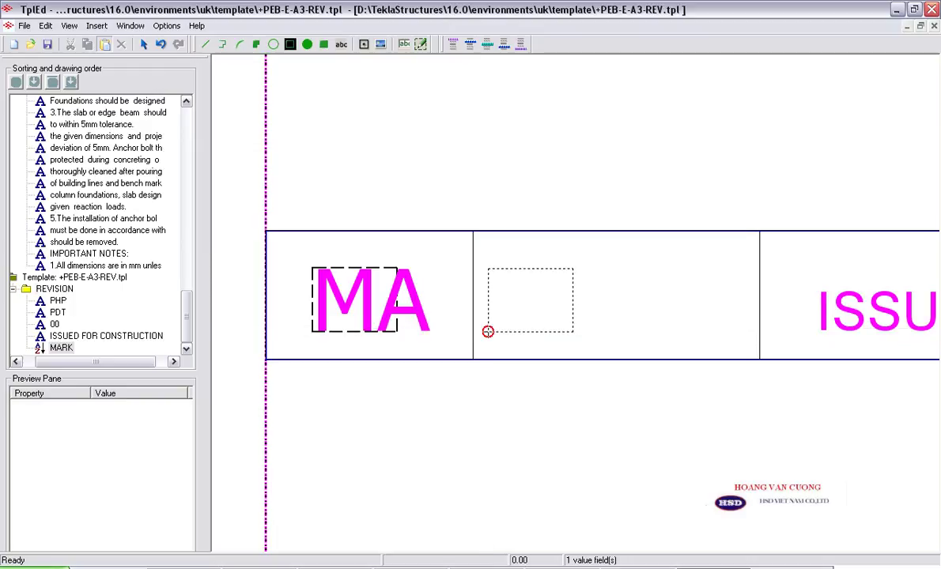
pyautogui.click(529, 333)
pyautogui.doubleClick(530, 334)
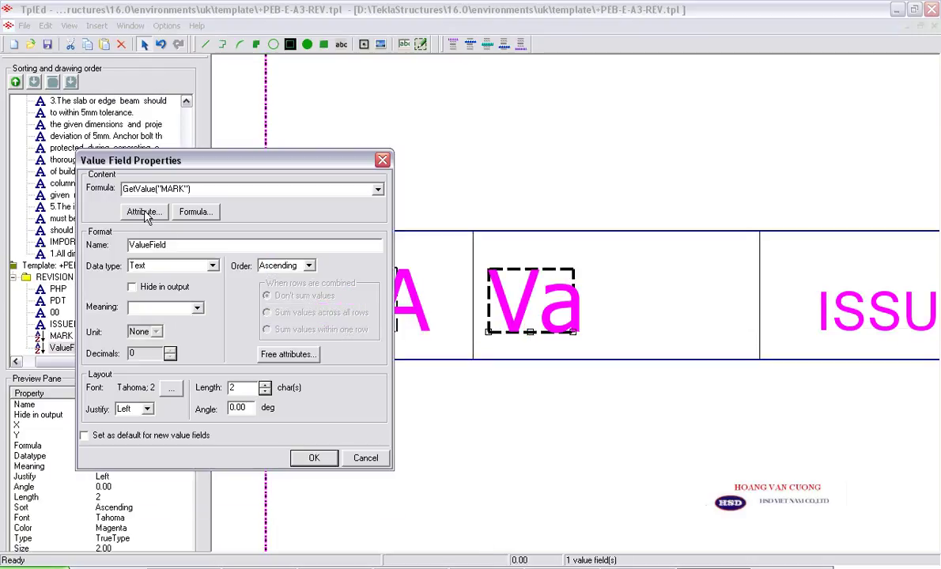
pyautogui.click(136, 210)
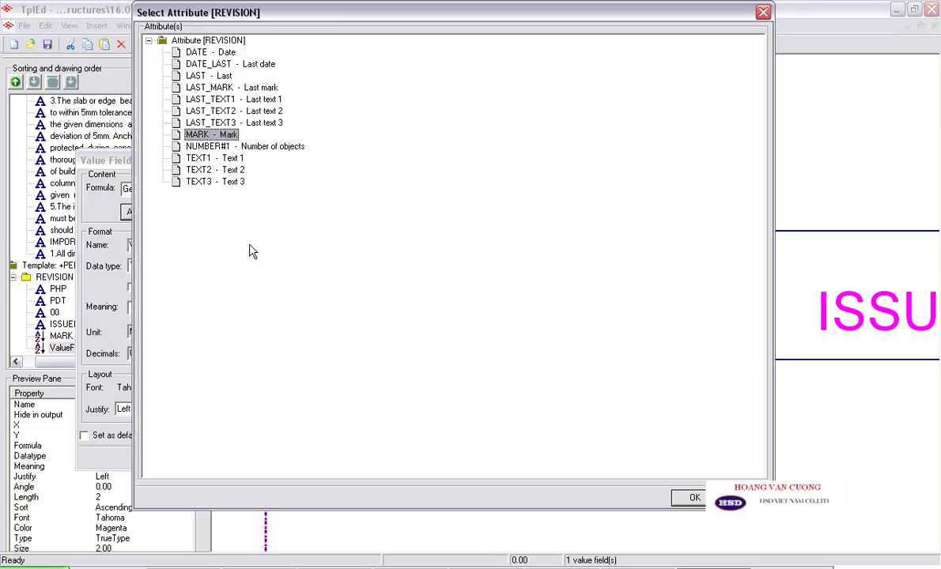
pyautogui.click(199, 52)
pyautogui.click(693, 498)
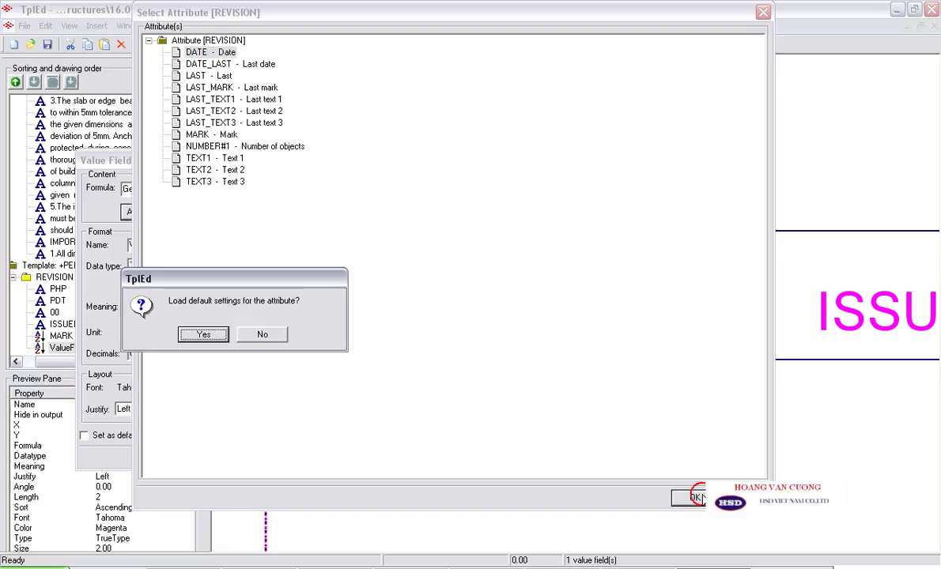
pyautogui.click(320, 332)
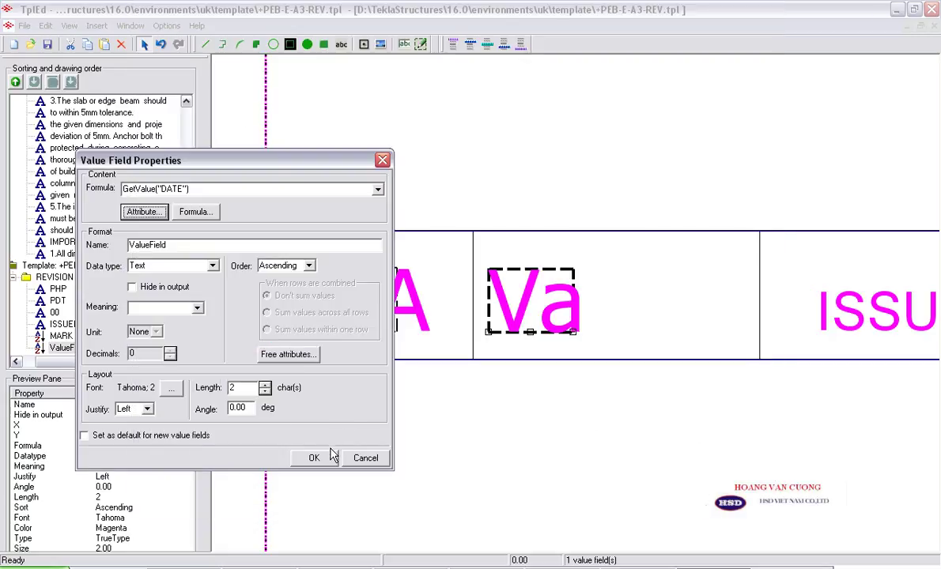
pyautogui.doubleClick(250, 388)
pyautogui.write('10')
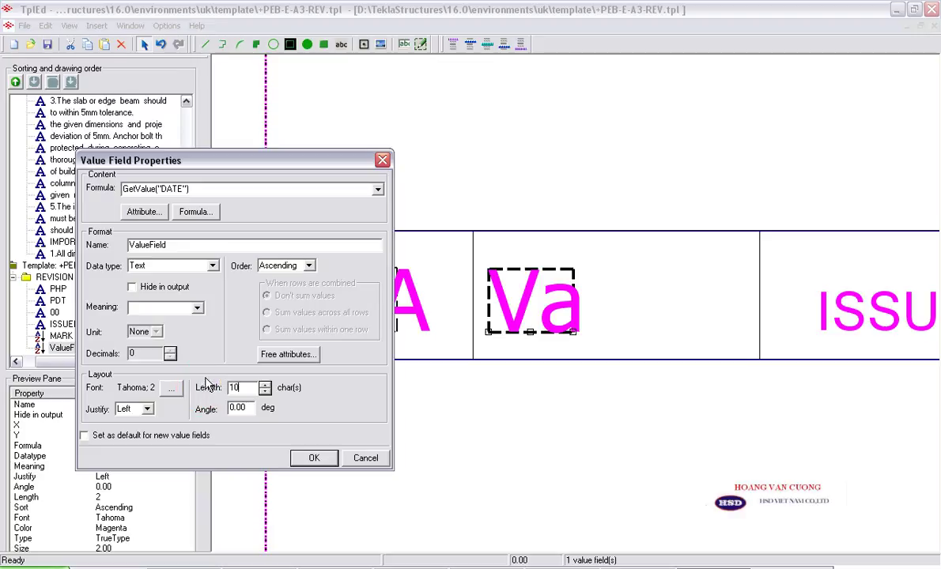
pyautogui.click(296, 460)
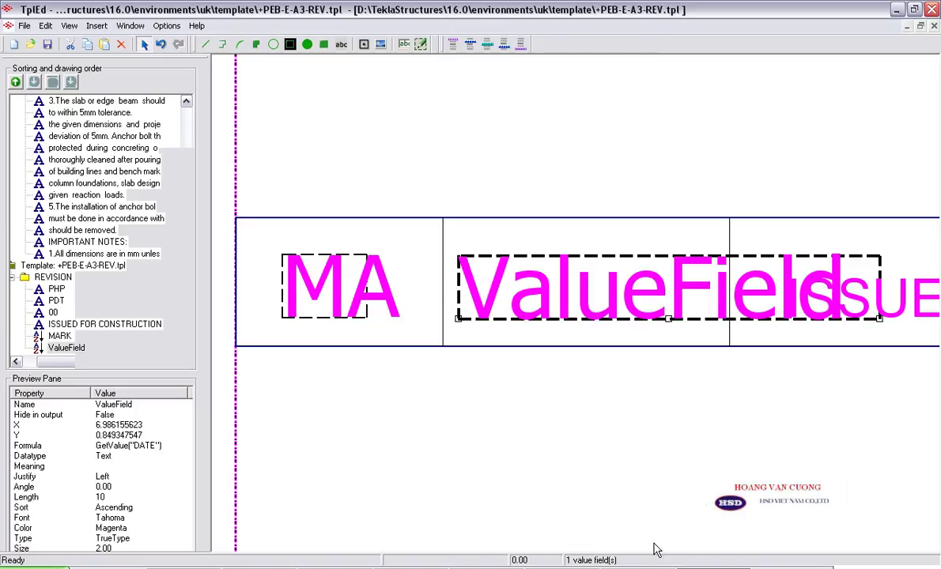
pyautogui.hotkey('alt', 'Tab')
pyautogui.press('Tab')
pyautogui.press('Tab')
pyautogui.press('Tab')
pyautogui.press('Tab')
pyautogui.press('Tab')
pyautogui.press('Tab')
pyautogui.press('Tab')
pyautogui.press('Tab')
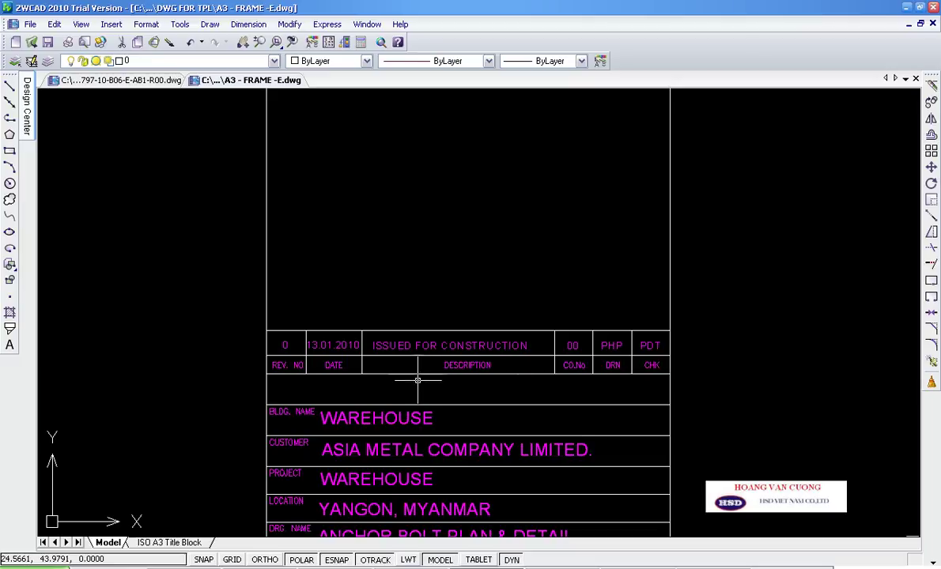
# Step: Zoom into ZWCAD's revision row and compare its number and date cells with the template
pyautogui.scroll(3, 294, 340)
pyautogui.scroll(2, 295, 340)
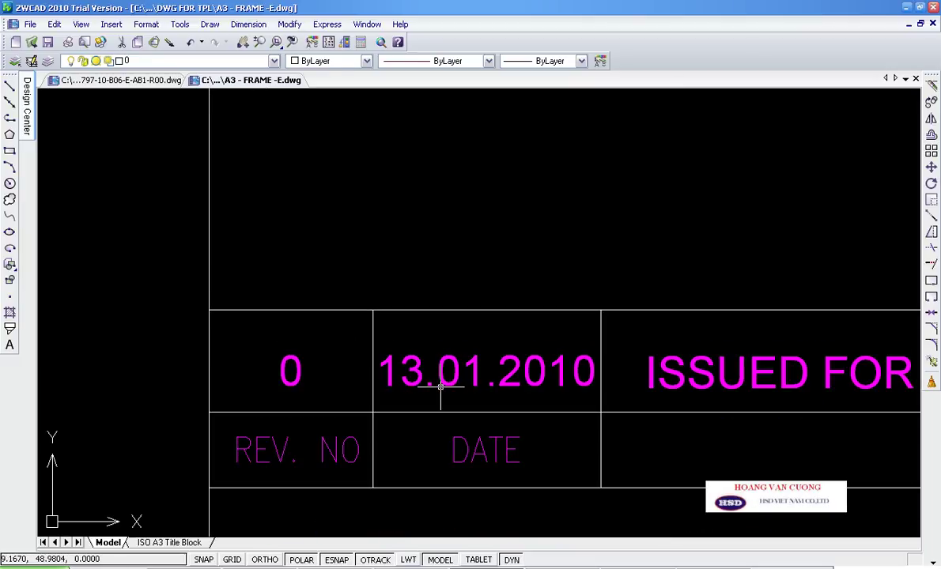
pyautogui.hotkey('alt', 'Tab')
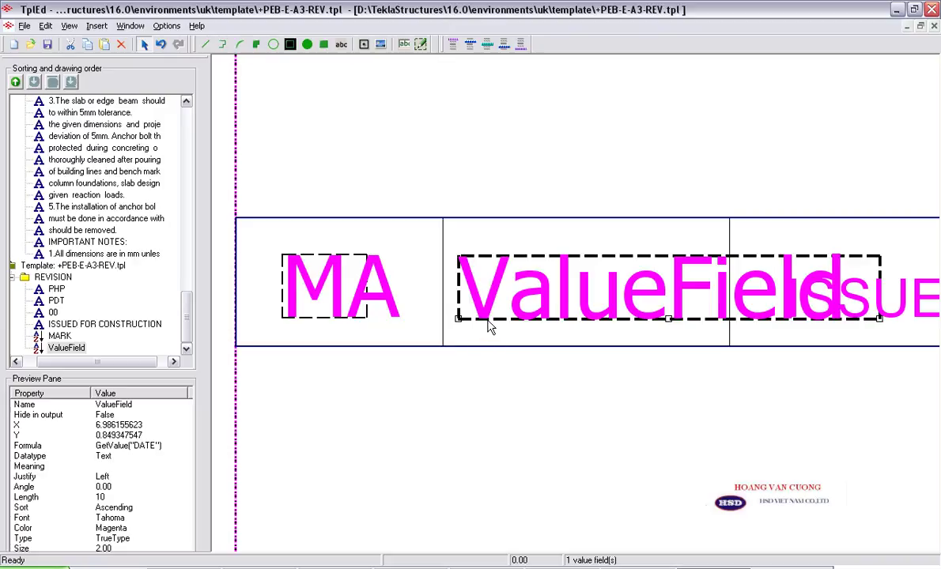
pyautogui.hotkey('alt', 'Tab')
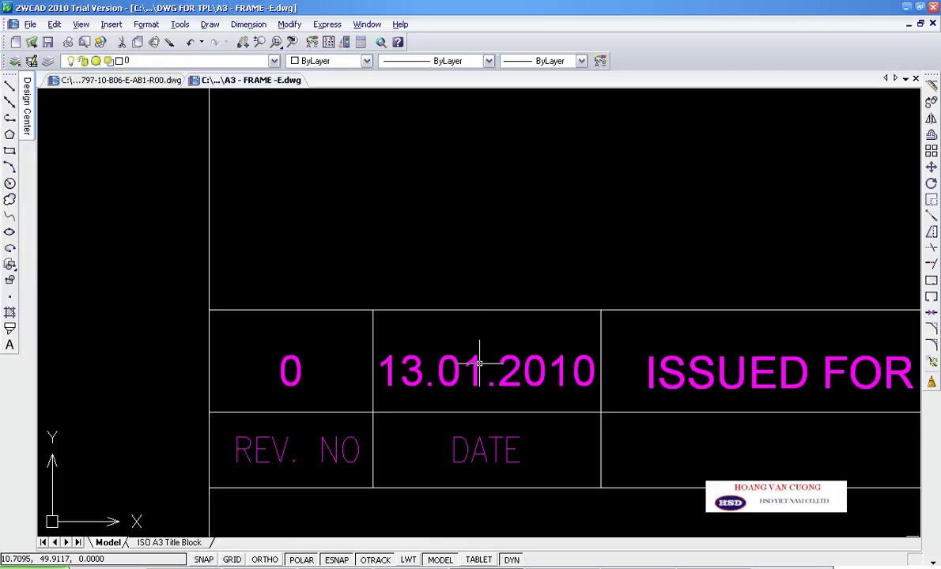
pyautogui.hotkey('alt', 'Tab')
pyautogui.hotkey('alt', 'Tab')
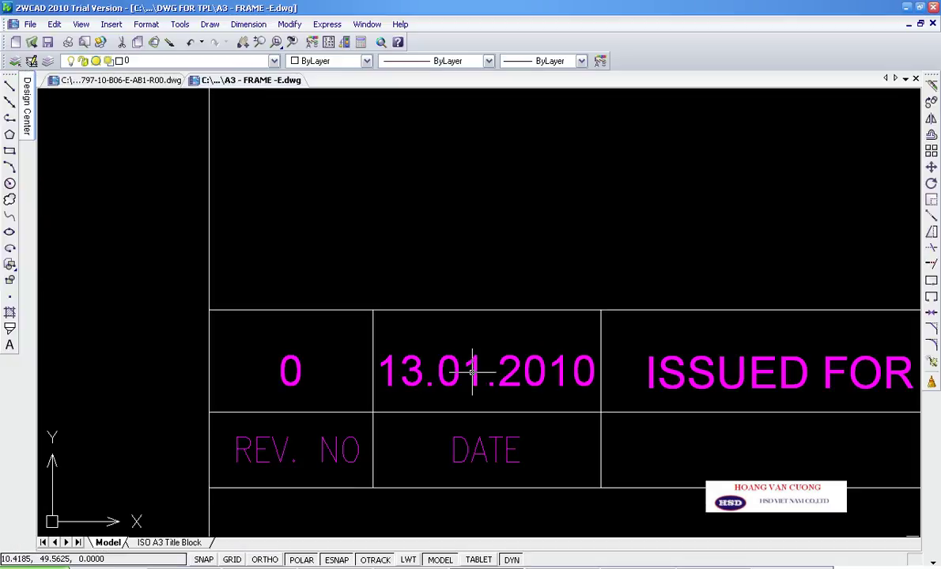
pyautogui.hotkey('alt', 'Tab')
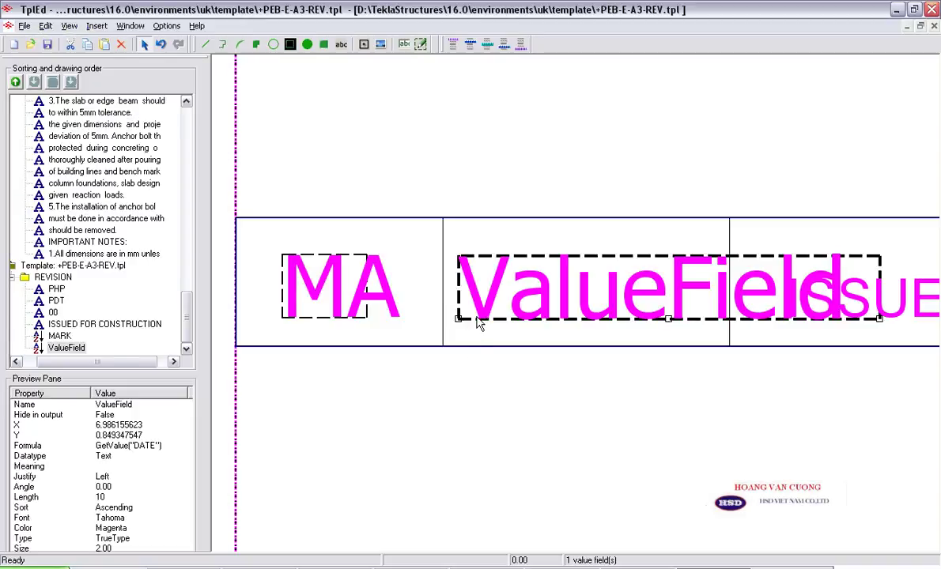
# Step: Set the DATE value field's font width-to-height ratio to 0.7
pyautogui.doubleClick(445, 294)
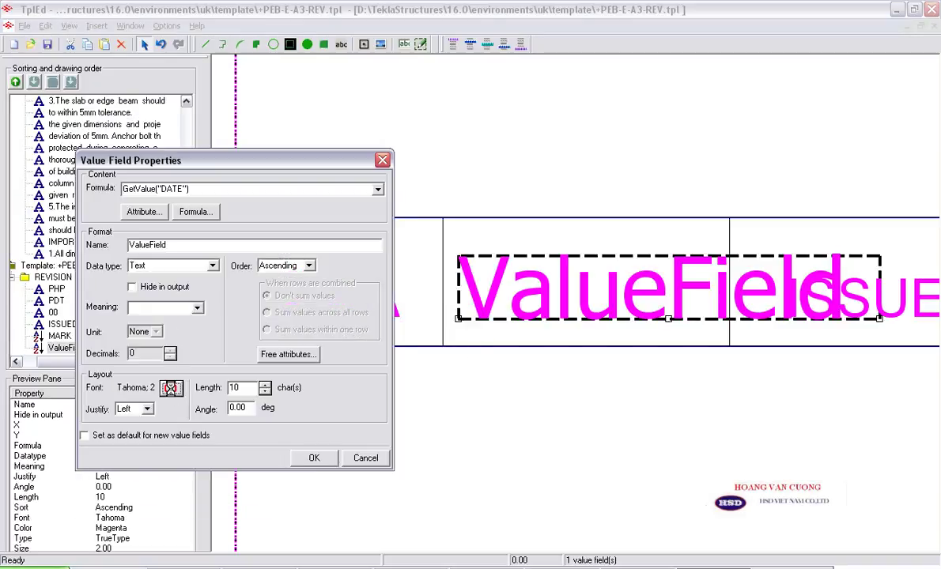
pyautogui.click(171, 388)
pyautogui.doubleClick(79, 214)
pyautogui.write('0.7')
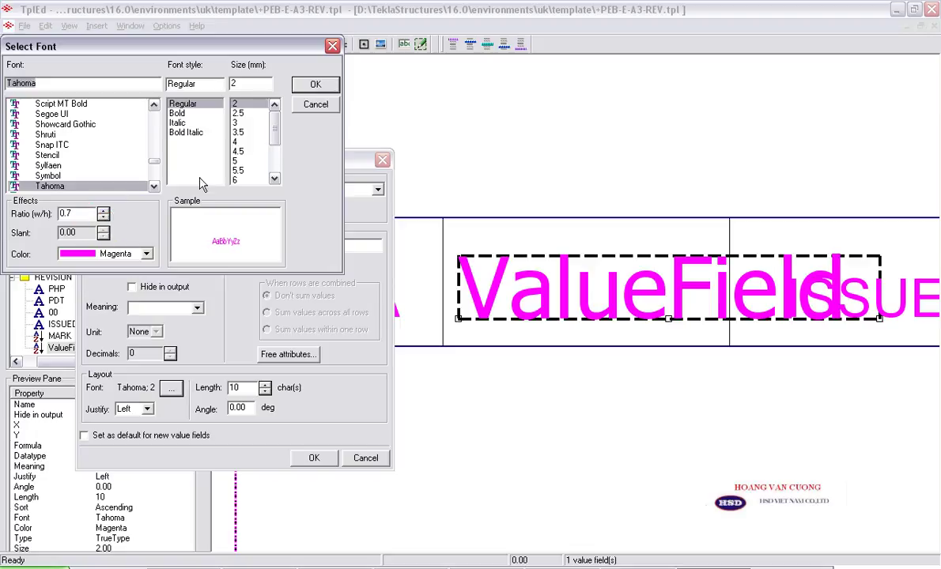
pyautogui.click(316, 84)
pyautogui.click(315, 458)
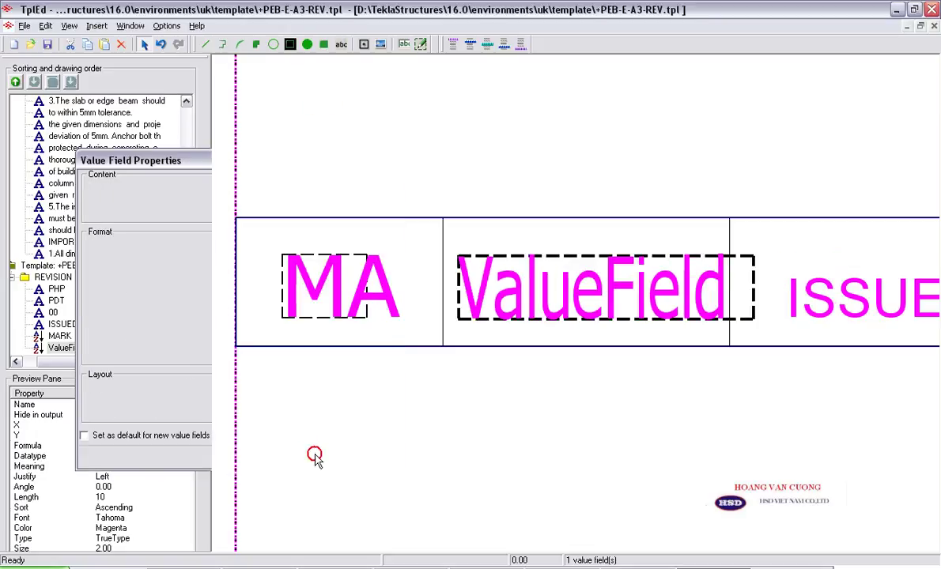
pyautogui.click(558, 322)
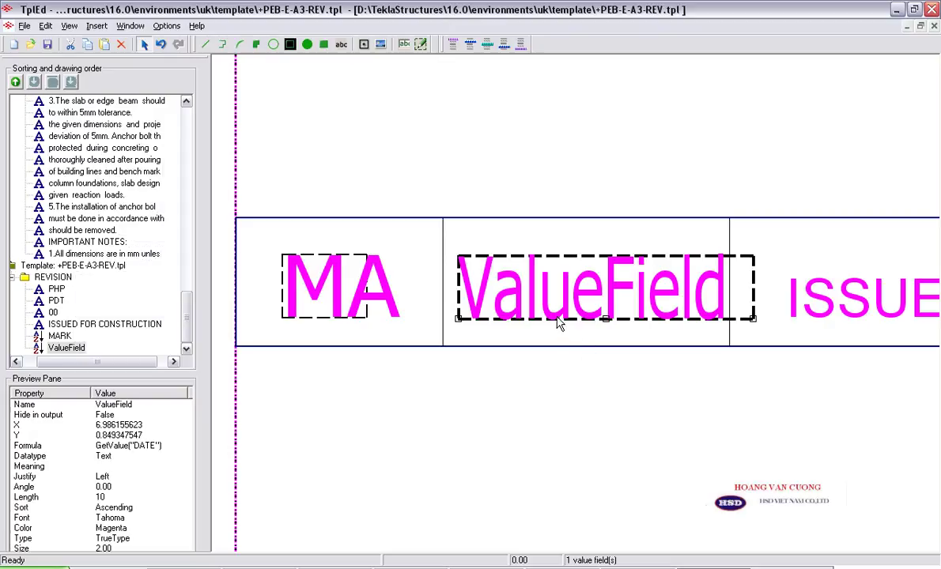
pyautogui.doubleClick(558, 322)
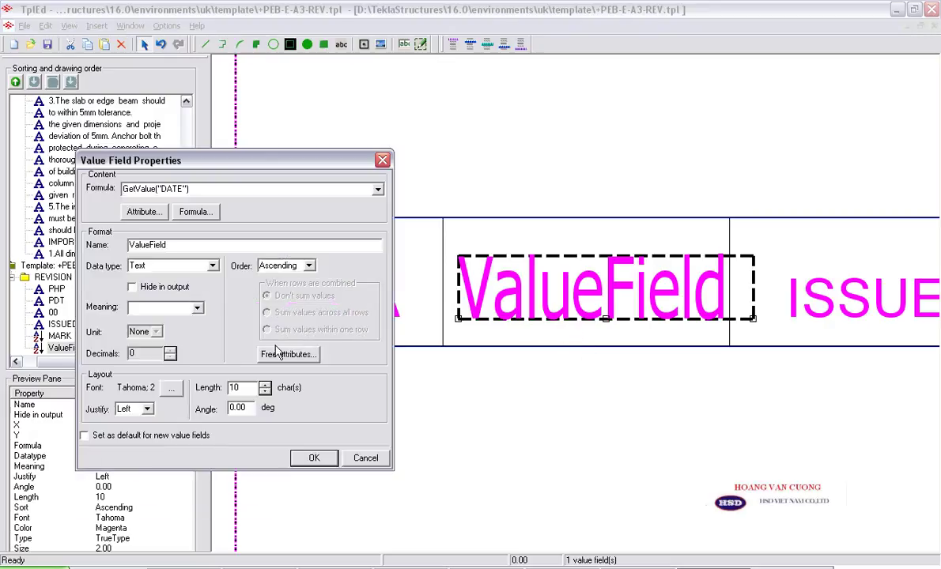
pyautogui.click(313, 457)
pyautogui.scroll(3, 487, 321)
pyautogui.click(399, 317)
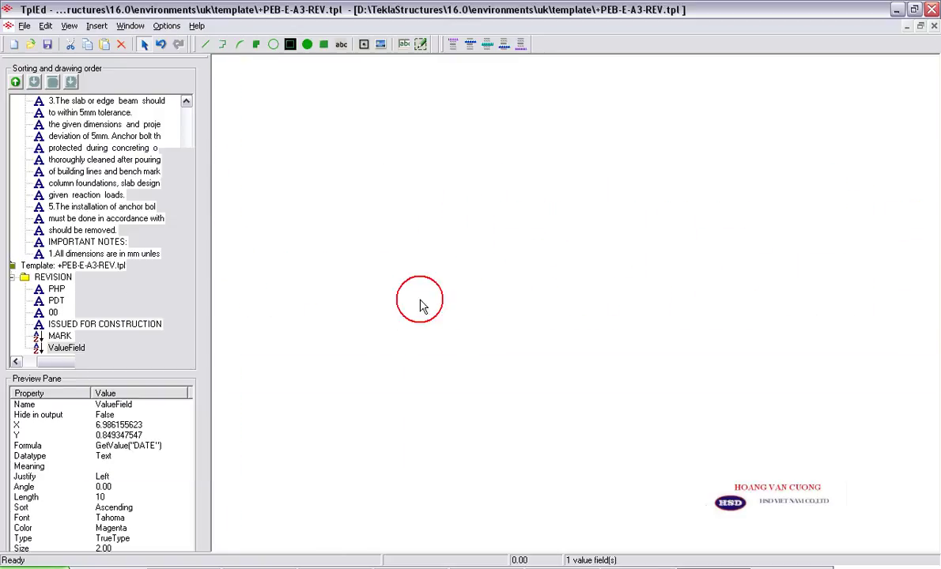
# Step: Delete the ISSUED FOR CONSTRUCTION text from the revision row
pyautogui.scroll(-2, 393, 283)
pyautogui.scroll(-1, 431, 294)
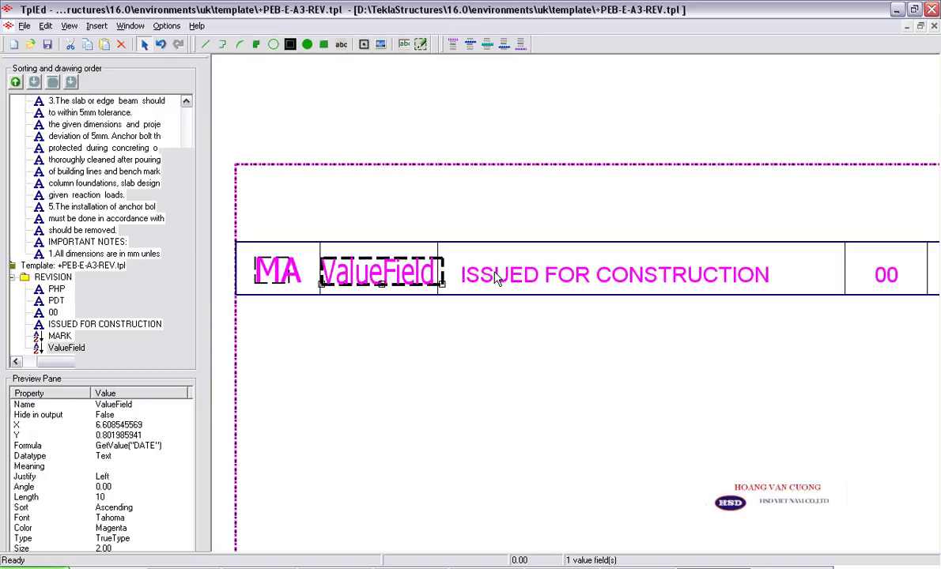
pyautogui.click(497, 280)
pyautogui.press('Delete')
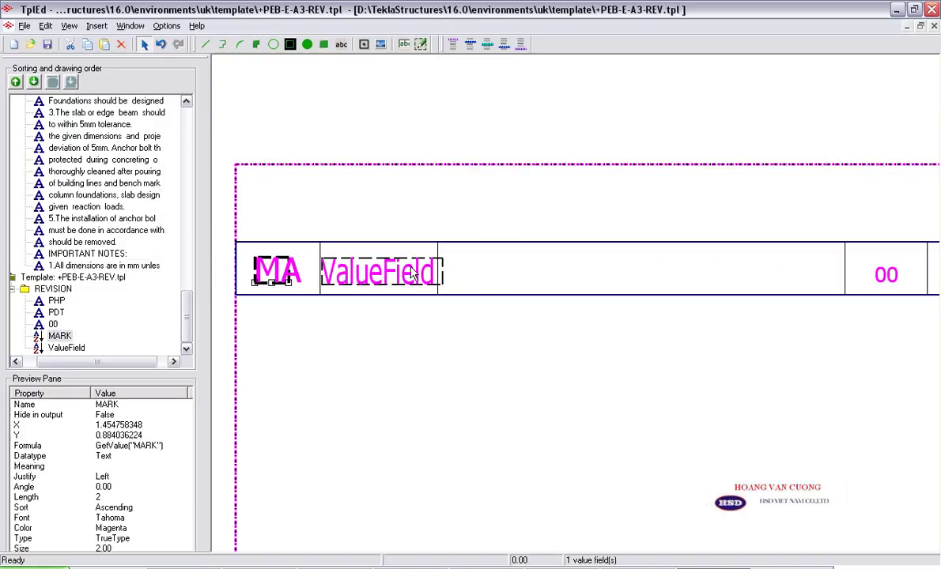
# Step: Rename the date value field to DATE
pyautogui.click(412, 274)
pyautogui.doubleClick(412, 273)
pyautogui.doubleClick(135, 244)
pyautogui.write('A')
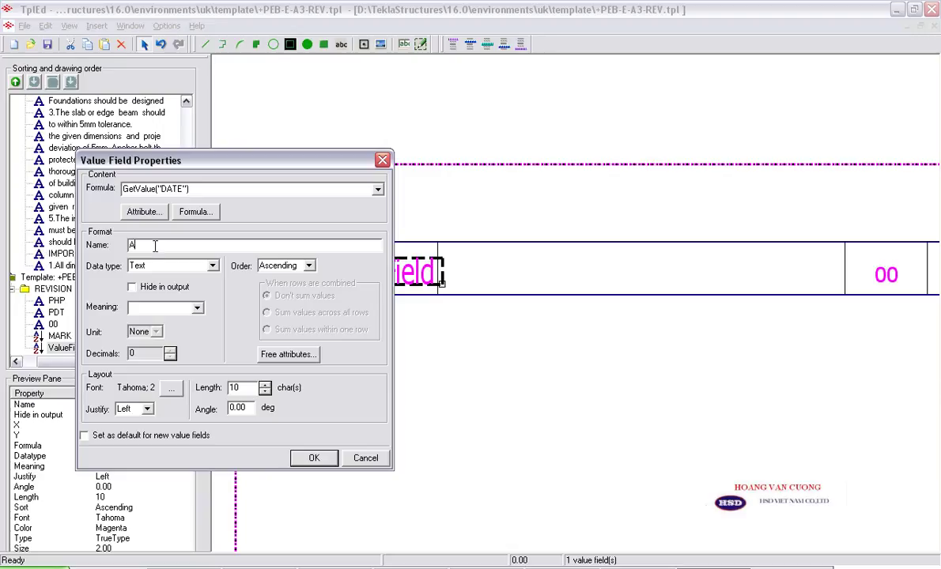
pyautogui.press('BackSpace')
pyautogui.write('&')
pyautogui.click(314, 459)
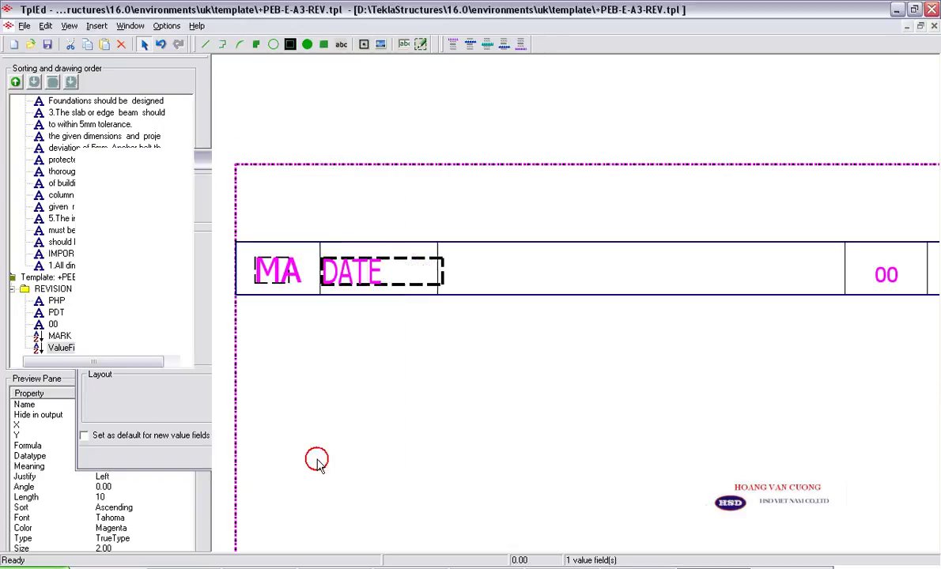
# Step: Paste a copy of the DATE field beside it and set its attribute to TEXT1
pyautogui.hotkey('ctrl', 'c')
pyautogui.hotkey('ctrl', 'v')
pyautogui.scroll(2, 444, 286)
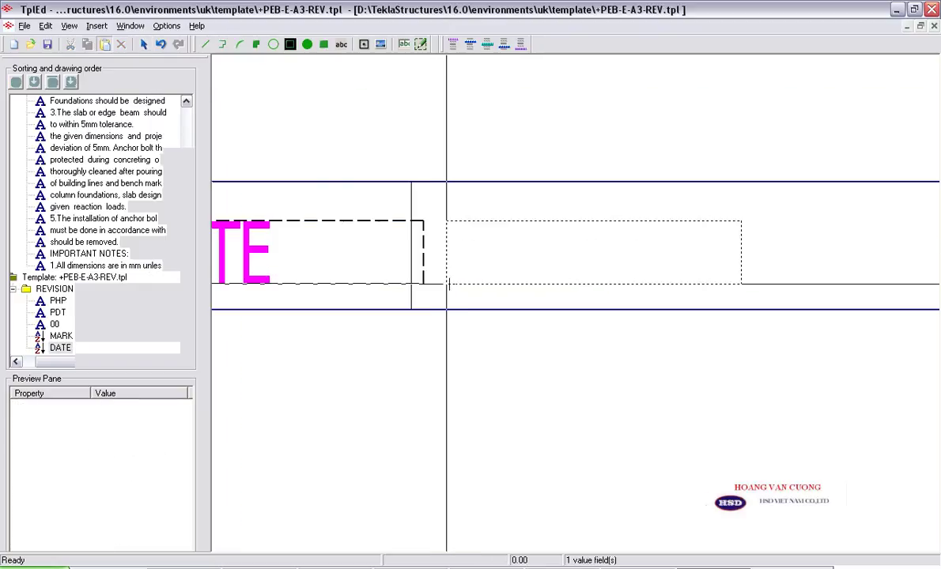
pyautogui.click(442, 283)
pyautogui.doubleClick(491, 276)
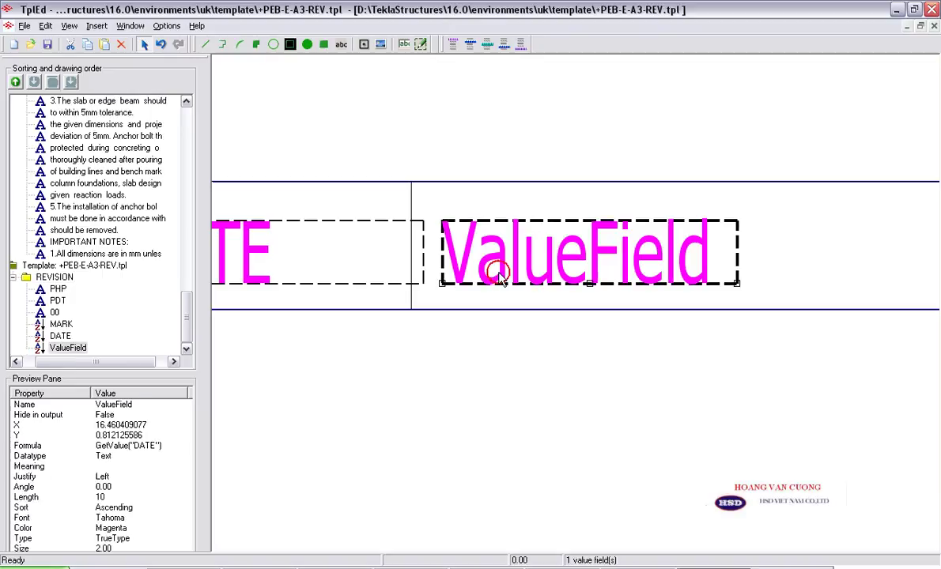
pyautogui.click(150, 210)
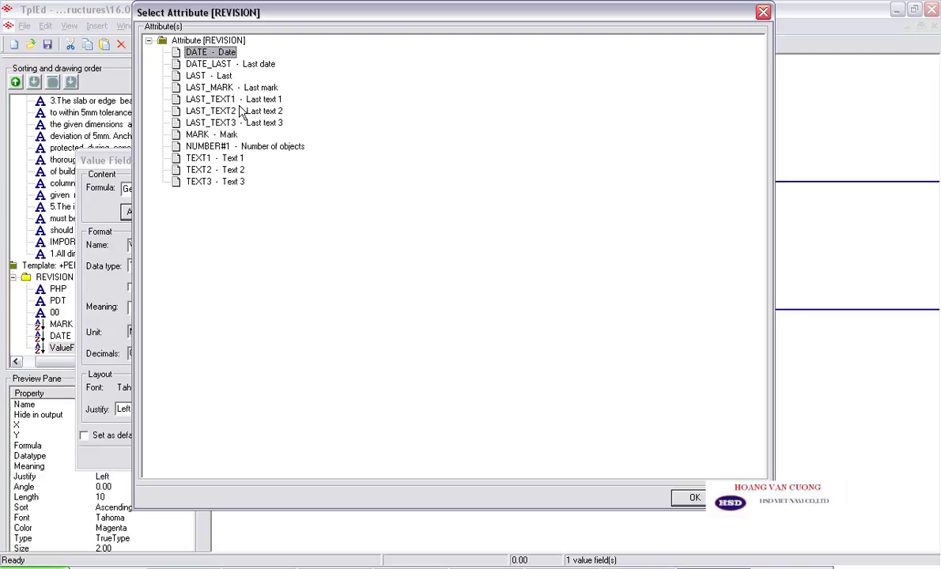
pyautogui.click(227, 159)
pyautogui.click(694, 497)
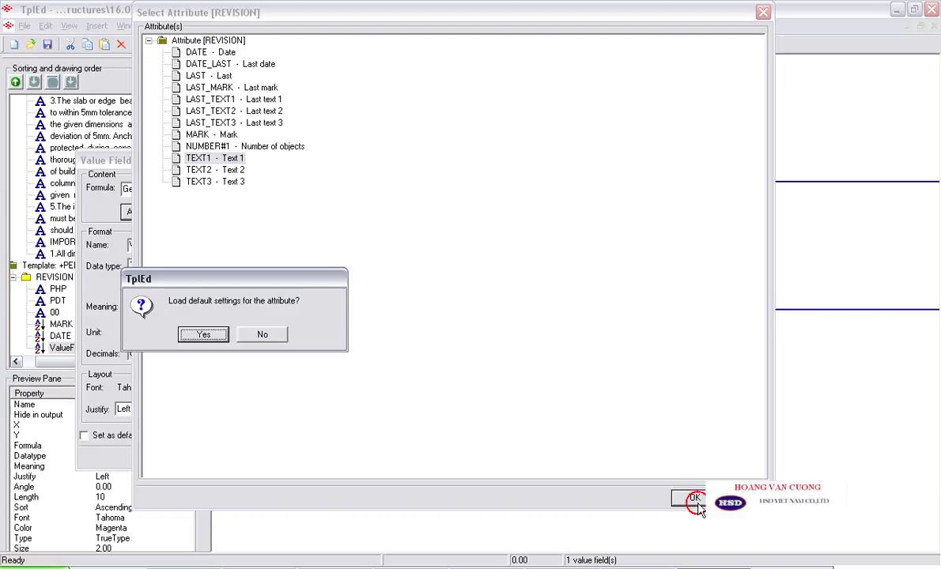
pyautogui.click(263, 332)
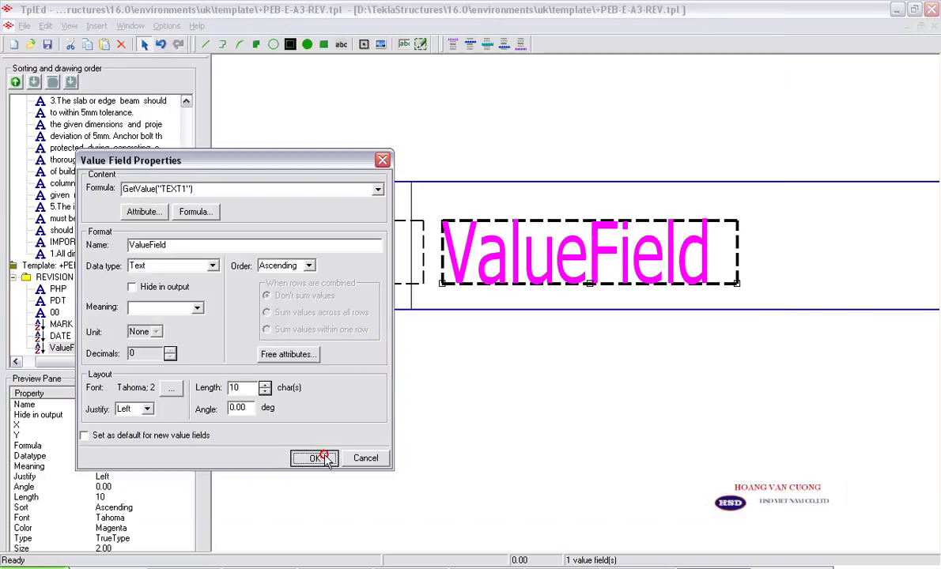
pyautogui.click(315, 458)
# Step: Set the TEXT1 field length to 30 characters and select the fixed 00 text
pyautogui.scroll(-1, 506, 230)
pyautogui.click(483, 247)
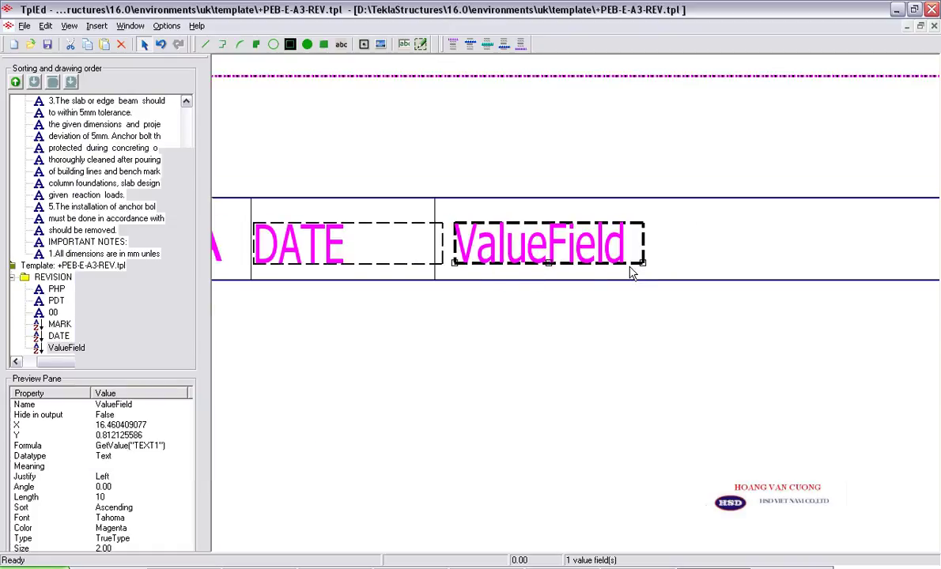
pyautogui.doubleClick(535, 273)
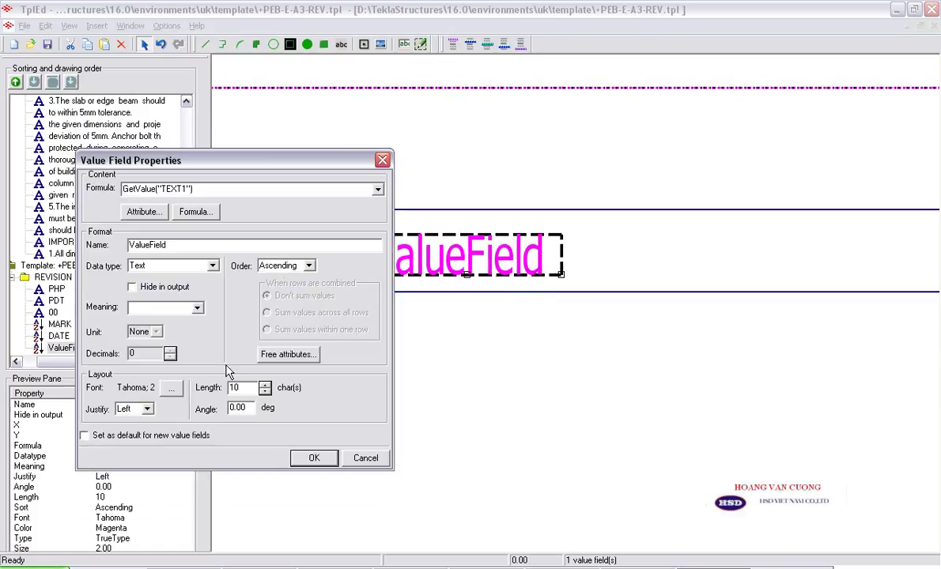
pyautogui.moveTo(240, 385); pyautogui.dragTo(214, 395)
pyautogui.write('30')
pyautogui.click(323, 466)
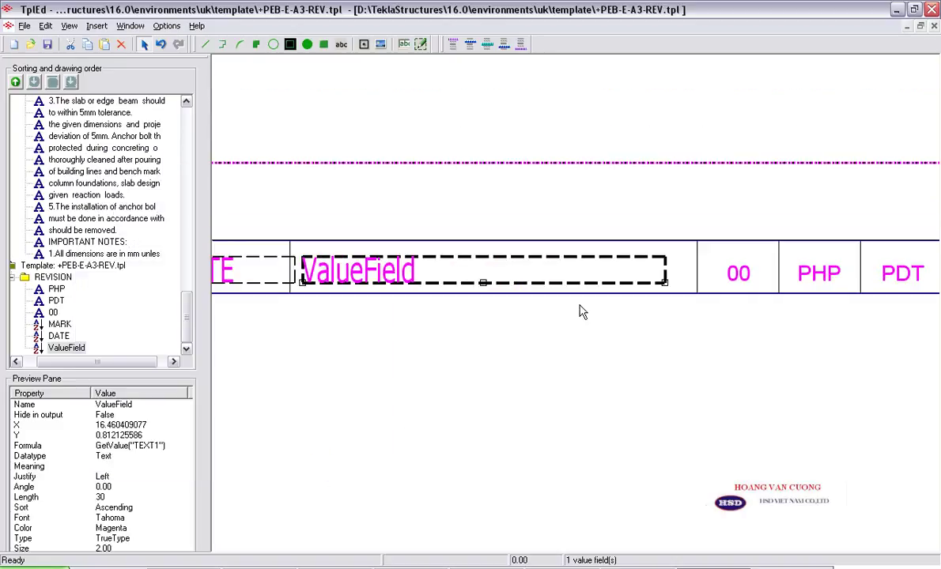
pyautogui.scroll(1, 649, 284)
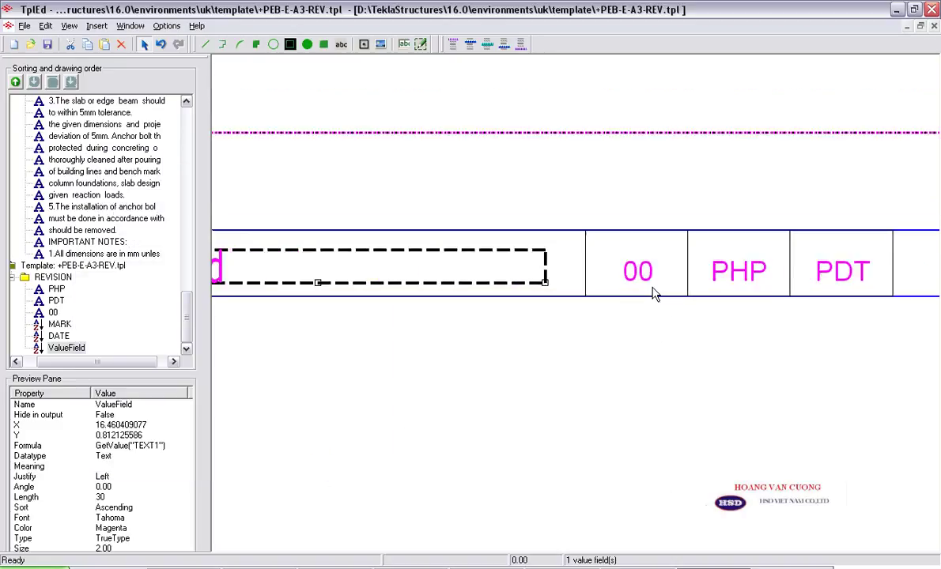
pyautogui.click(645, 272)
# Step: Delete the fixed 00 text and place a copy of the value field in the emptied cell
pyautogui.press('Delete')
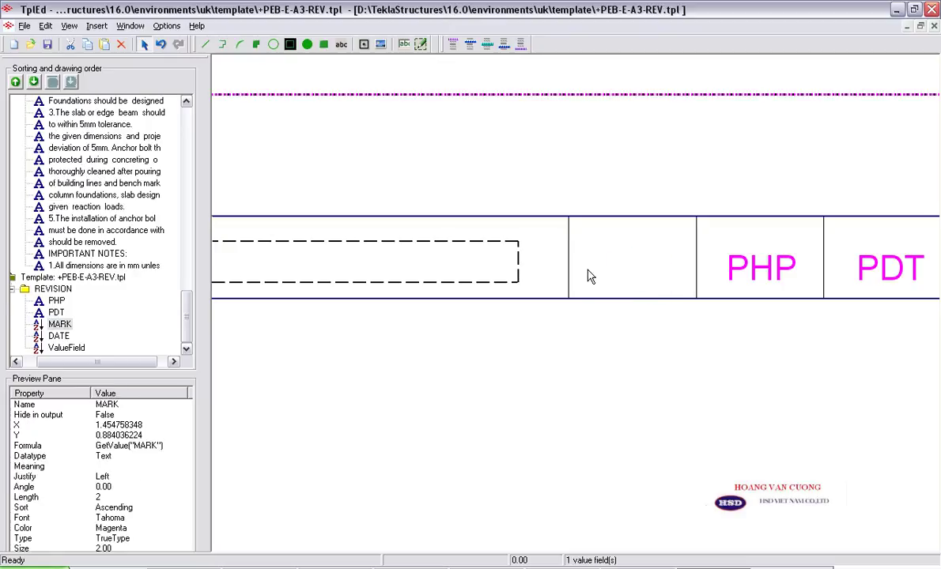
pyautogui.moveTo(588, 275); pyautogui.dragTo(575, 283)
pyautogui.click(575, 283)
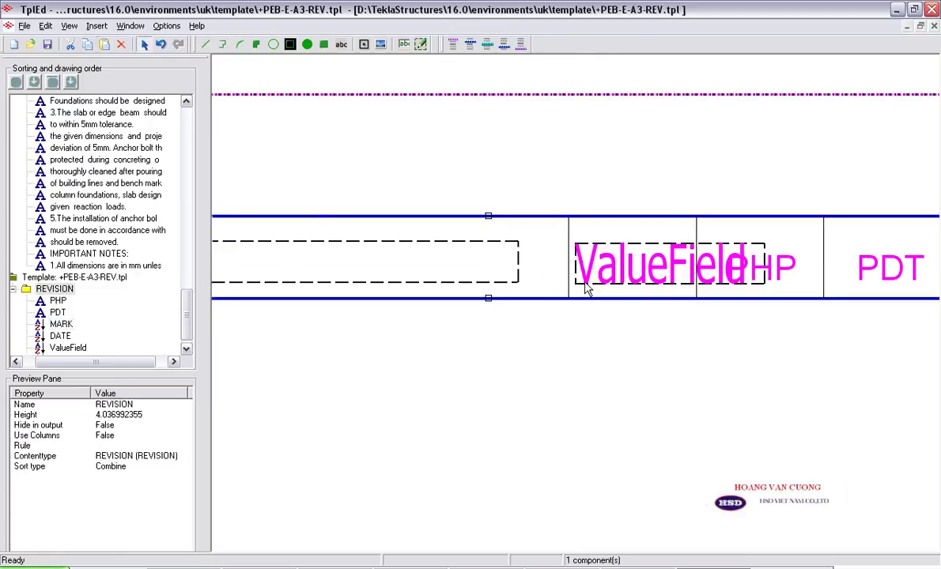
pyautogui.hotkey('alt', 'Tab')
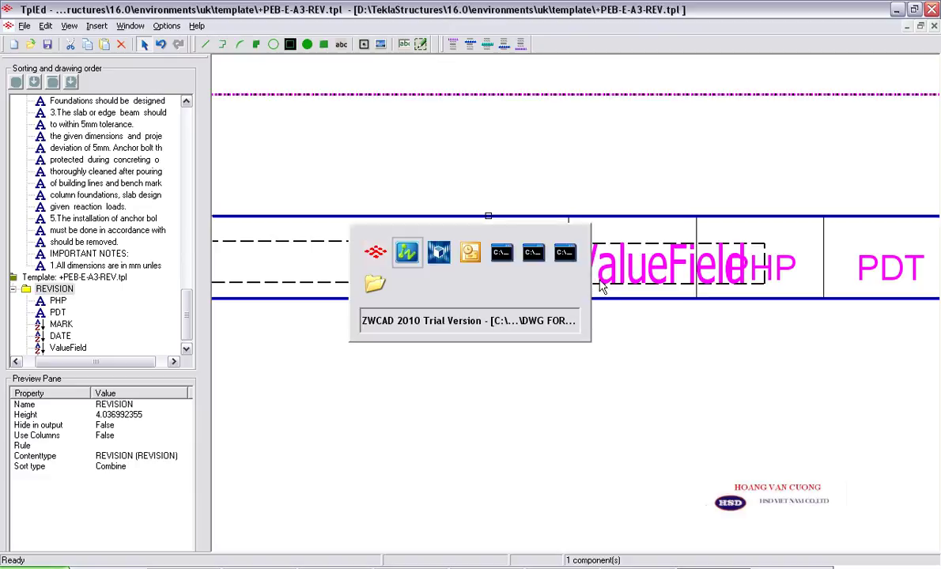
pyautogui.doubleClick(602, 287)
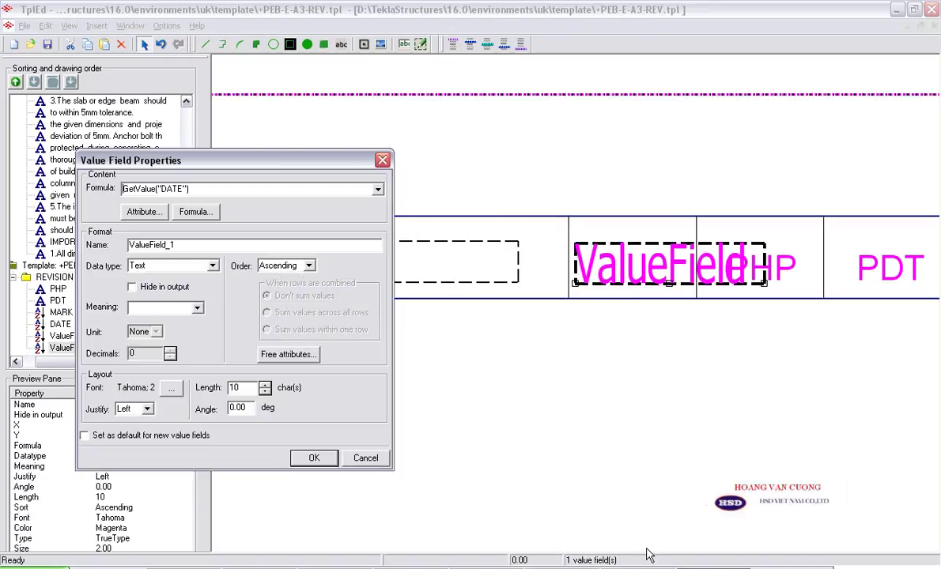
# Step: Check the ZWCAD drawing's revision row, then set the new field's attribute to TEXT2
pyautogui.hotkey('alt', 'Tab')
pyautogui.scroll(-2, 420, 314)
pyautogui.scroll(-2, 420, 314)
pyautogui.moveTo(583, 367); pyautogui.dragTo(386, 304, button='middle')
pyautogui.scroll(2, 577, 312)
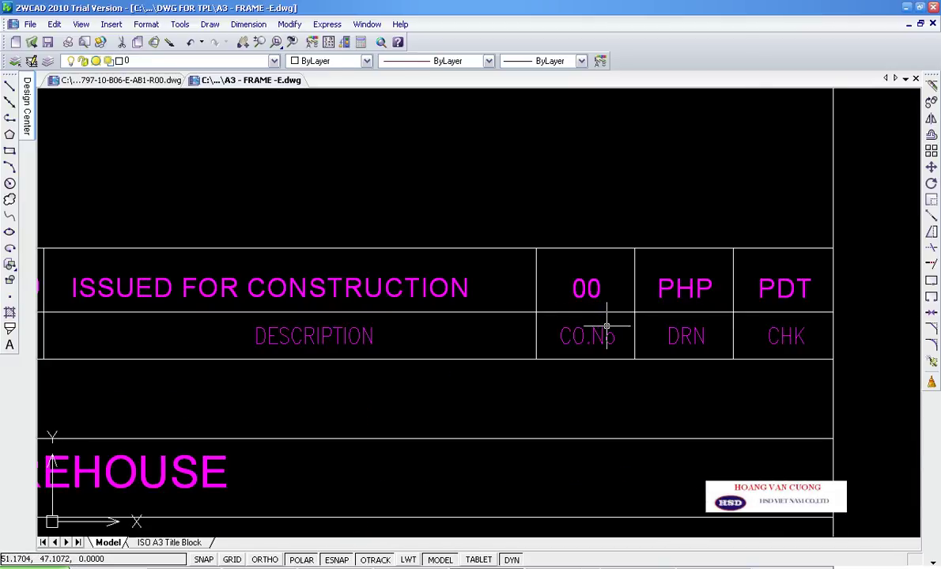
pyautogui.hotkey('alt', 'Tab')
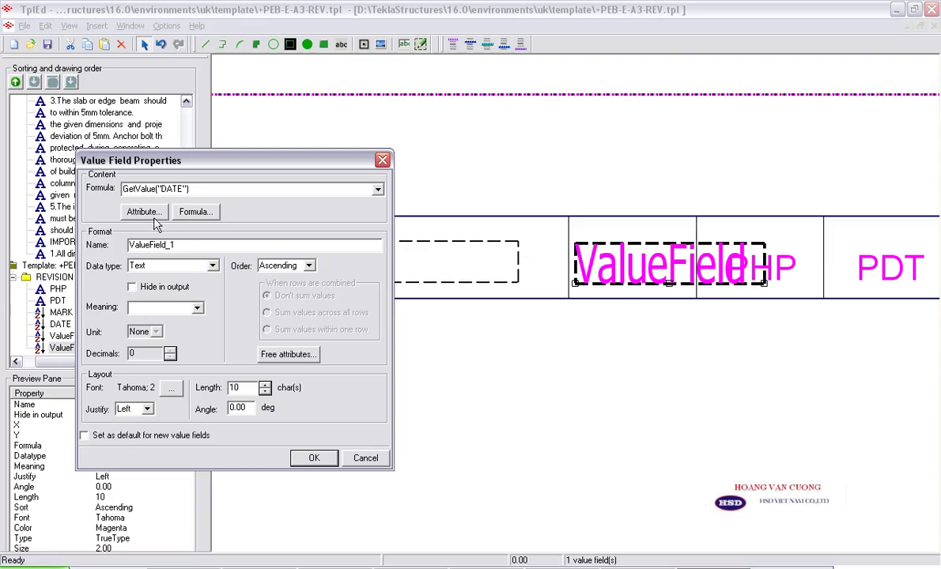
pyautogui.click(146, 212)
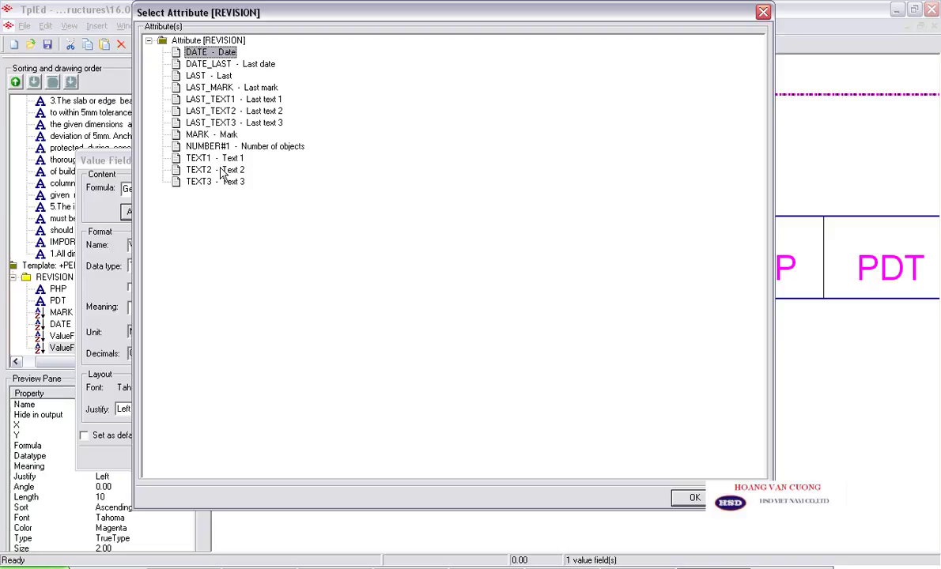
pyautogui.doubleClick(223, 170)
pyautogui.click(262, 332)
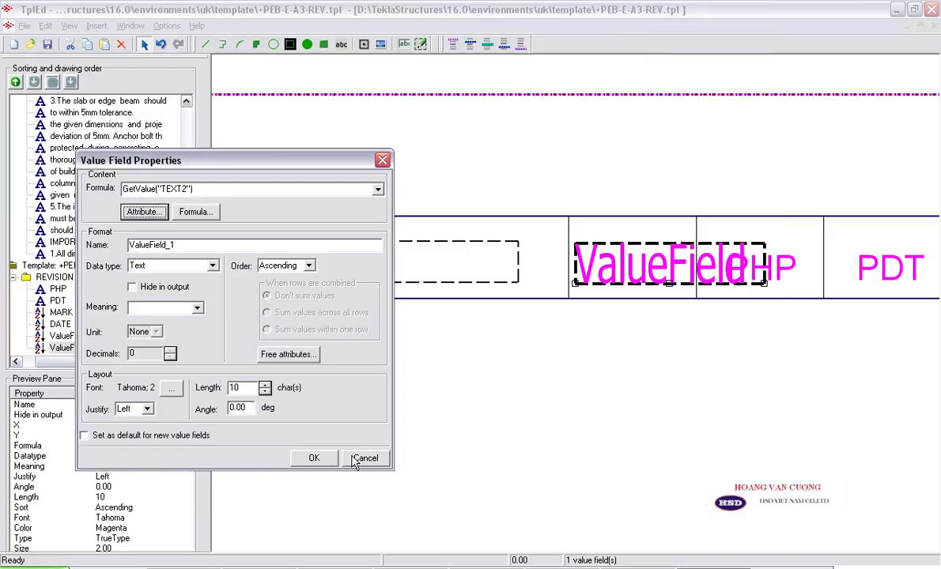
pyautogui.click(314, 457)
# Step: Rename the field to CO and set its length to 7 characters
pyautogui.doubleClick(632, 290)
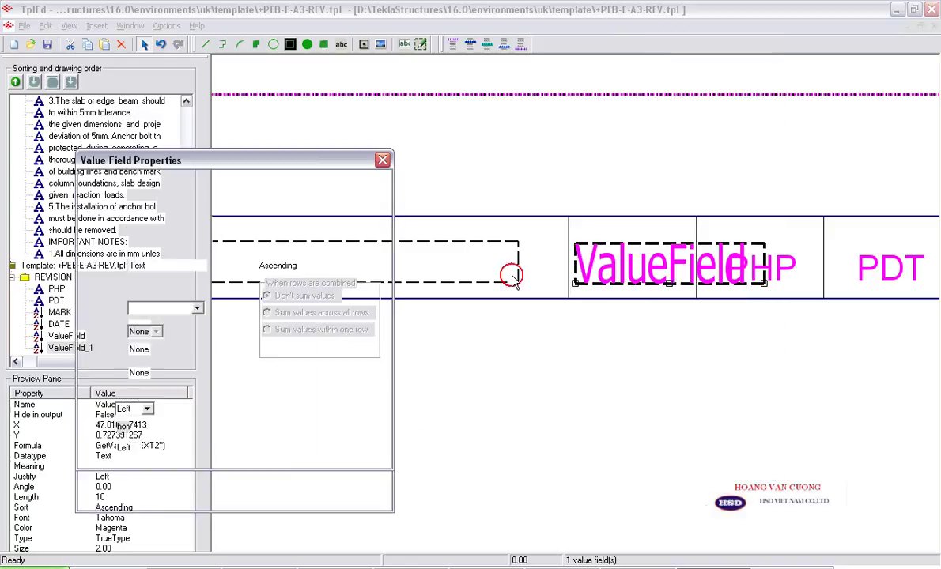
pyautogui.doubleClick(147, 245)
pyautogui.write('CO')
pyautogui.click(314, 458)
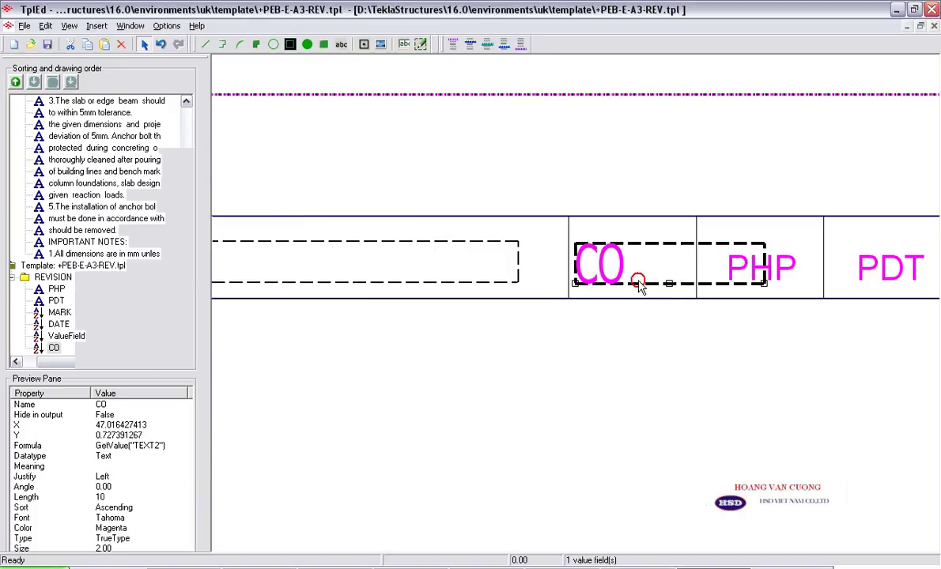
pyautogui.doubleClick(639, 286)
pyautogui.click(241, 231)
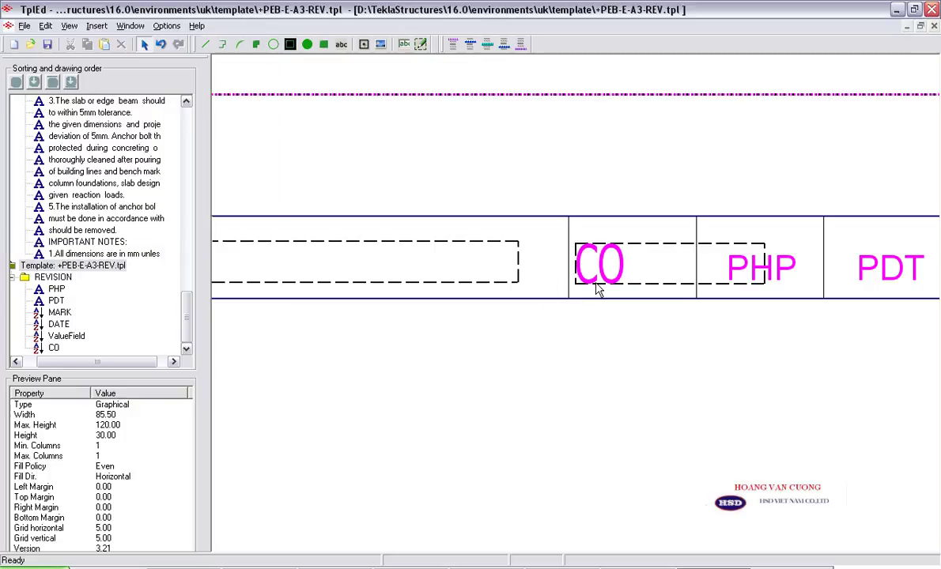
pyautogui.doubleClick(598, 280)
pyautogui.click(265, 391)
pyautogui.click(265, 391)
pyautogui.click(265, 391)
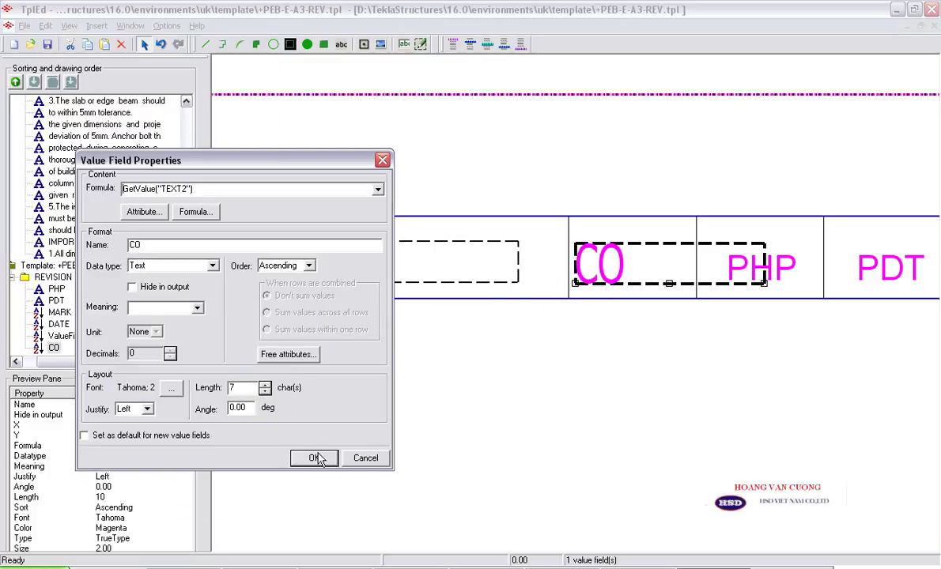
pyautogui.write('7')
pyautogui.click(331, 465)
# Step: Delete the fixed PHP and PDT texts from the revision row
pyautogui.click(490, 287)
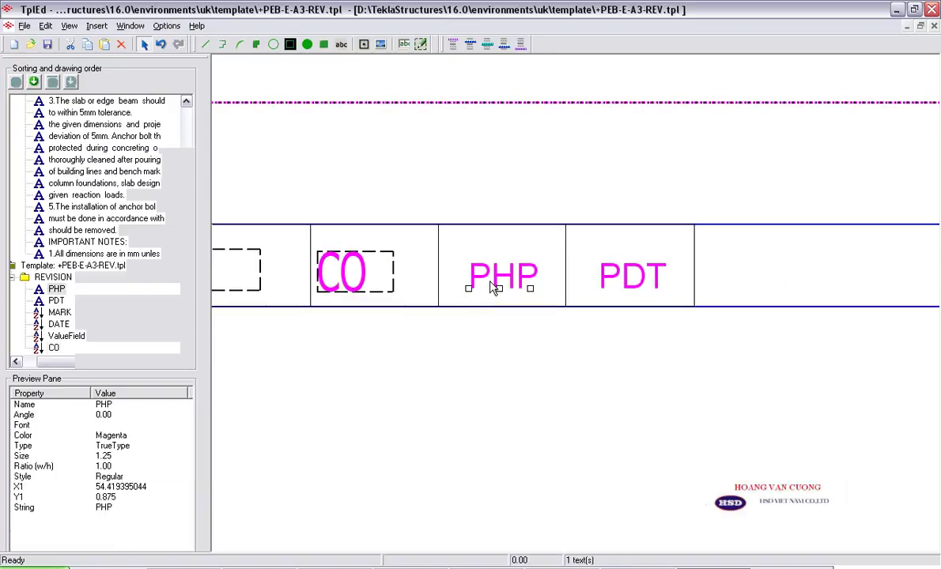
pyautogui.press('Delete')
pyautogui.click(595, 268)
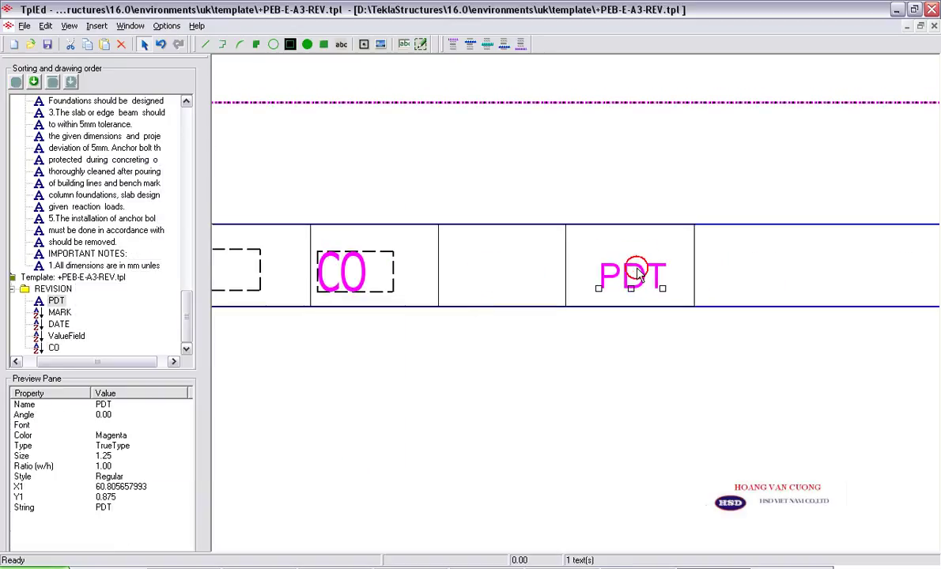
pyautogui.press('Delete')
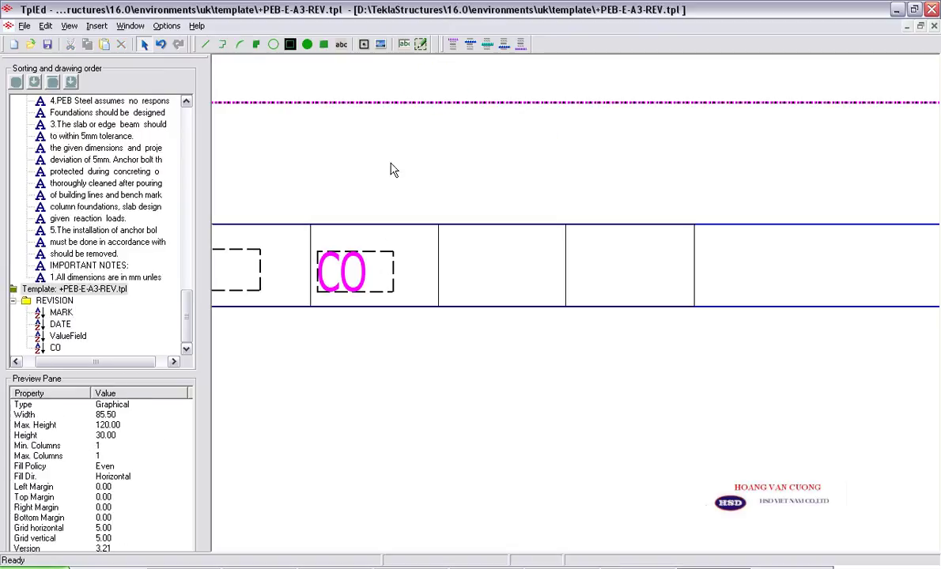
# Step: Copy the CO value field into the next two revision cells
pyautogui.click(362, 268)
pyautogui.hotkey('ctrl', 'c')
pyautogui.hotkey('ctrl', 'v')
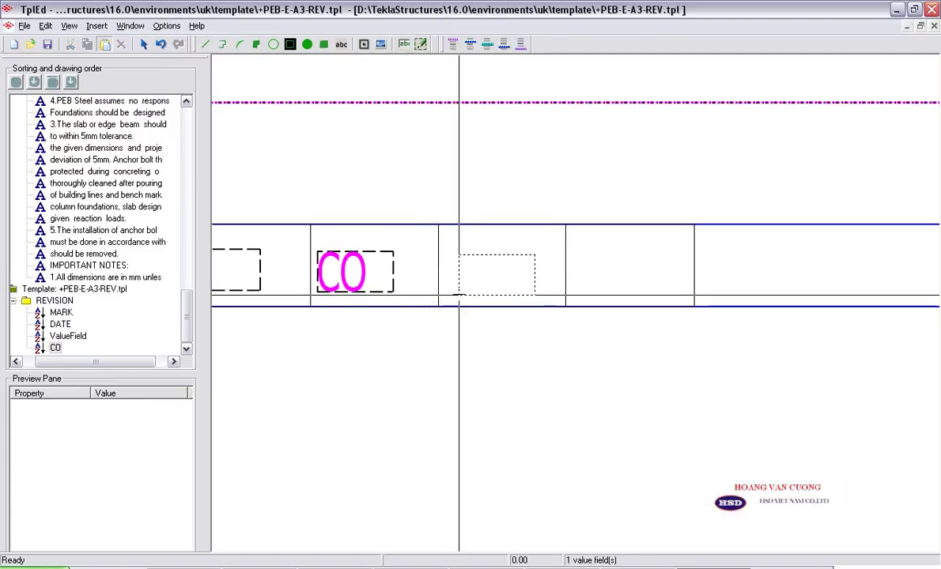
pyautogui.click(459, 294)
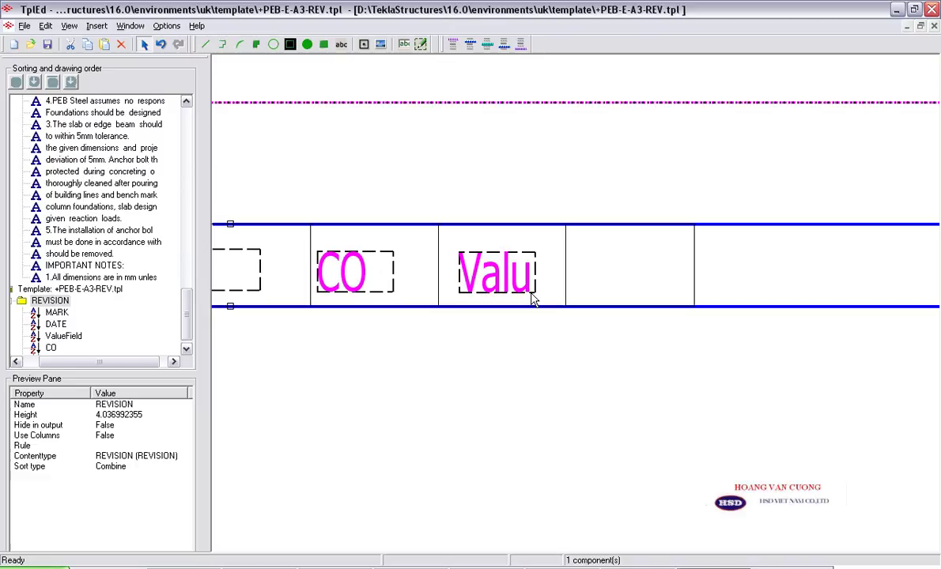
pyautogui.click(585, 294)
# Step: Set the first pasted field's attribute to TEXT3
pyautogui.doubleClick(494, 289)
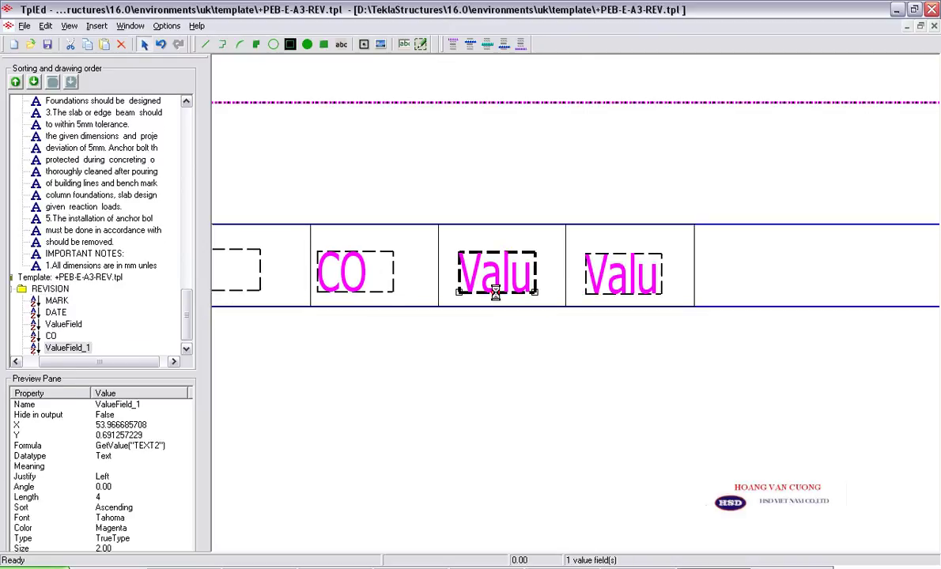
pyautogui.click(144, 212)
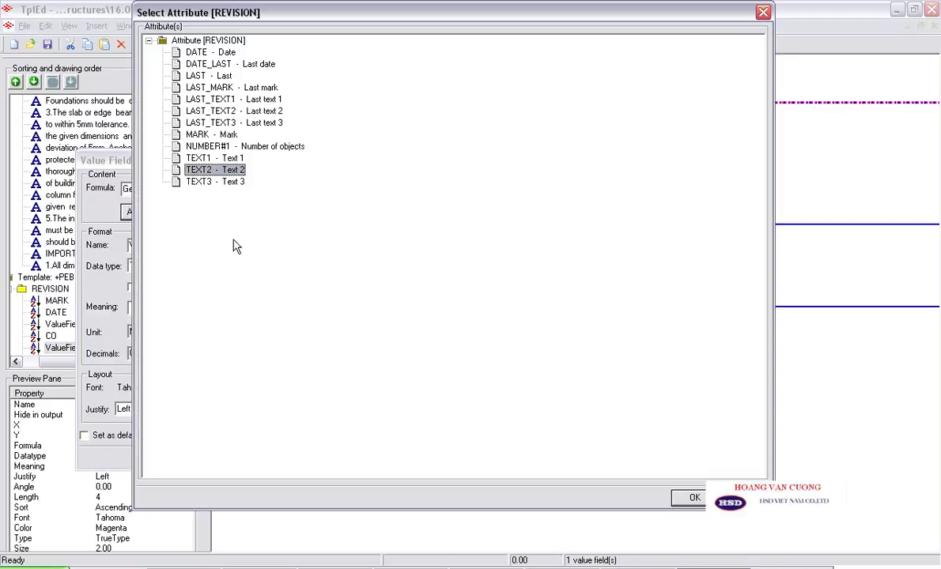
pyautogui.click(227, 183)
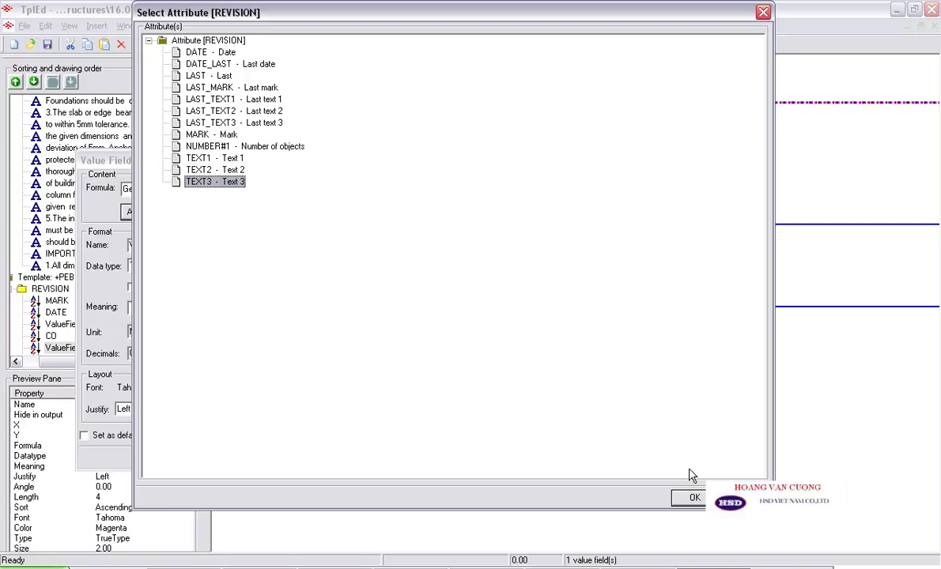
pyautogui.click(693, 497)
pyautogui.click(253, 334)
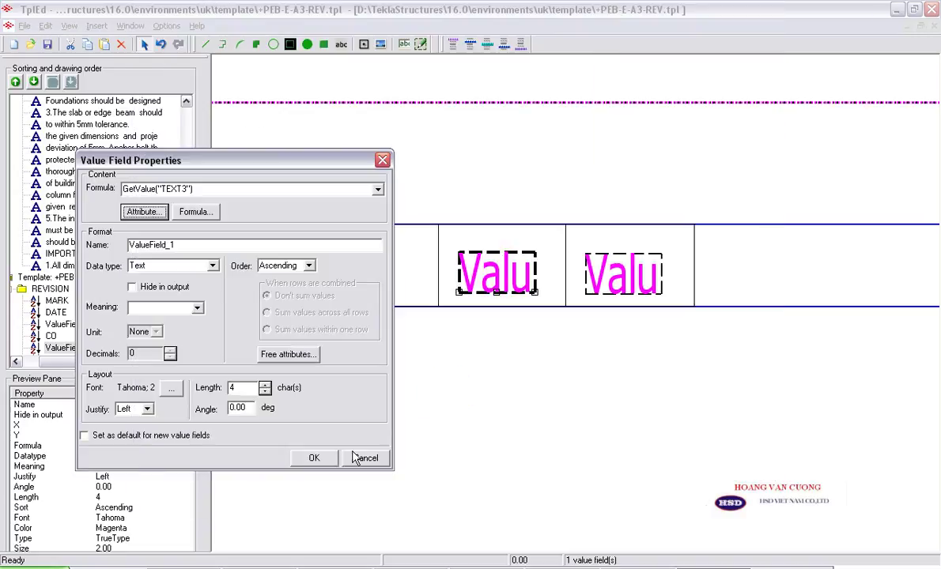
pyautogui.click(308, 516)
# Step: After checking ZWCAD's revision labels, name the TEXT3 value field DRW
pyautogui.hotkey('alt', 'Tab')
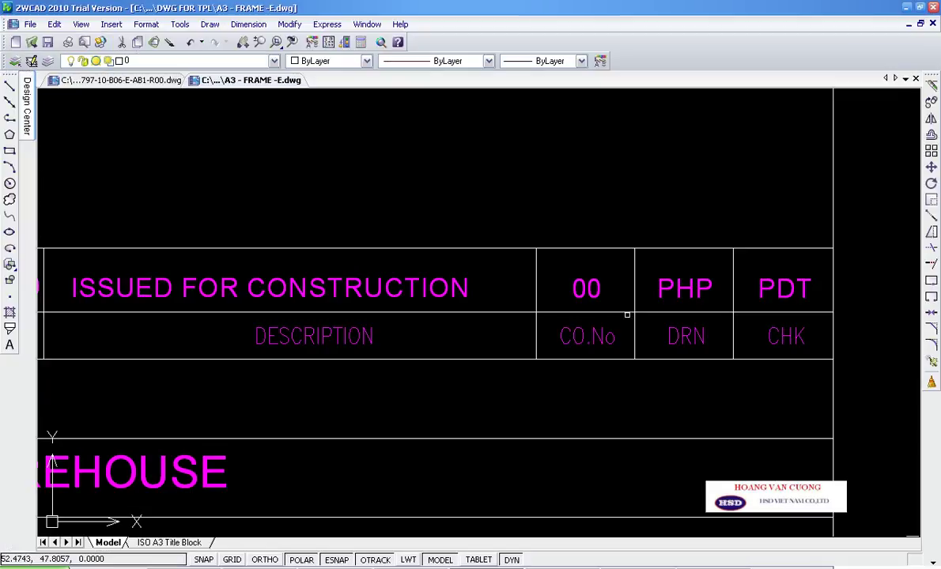
pyautogui.moveTo(739, 351); pyautogui.dragTo(632, 332, button='middle')
pyautogui.hotkey('alt', 'Tab')
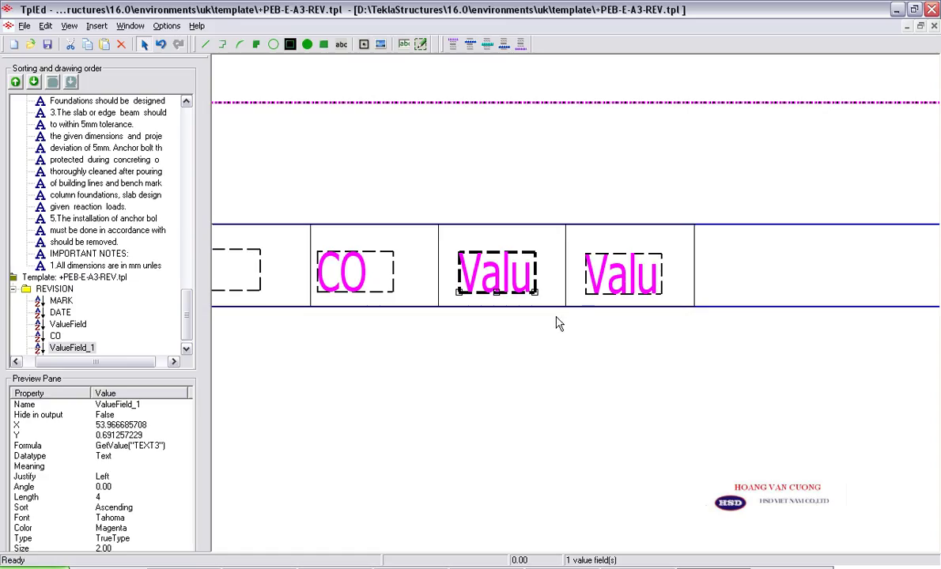
pyautogui.click(624, 291)
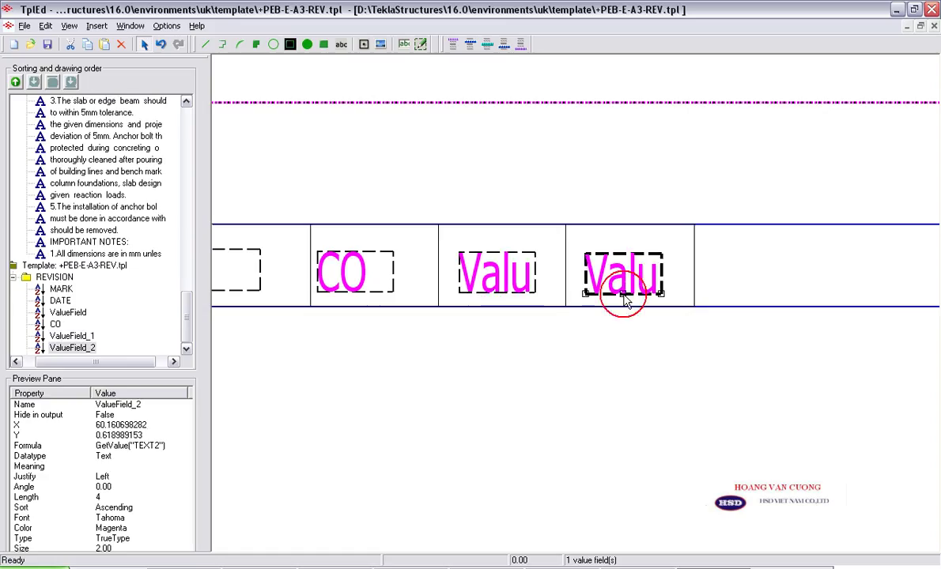
pyautogui.doubleClick(522, 292)
pyautogui.press('Tab')
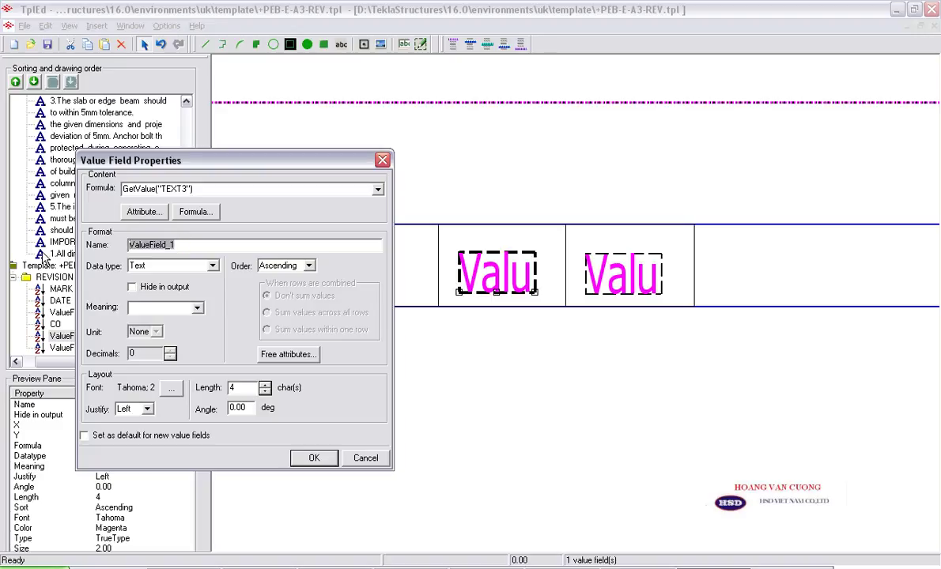
pyautogui.write('DRW')
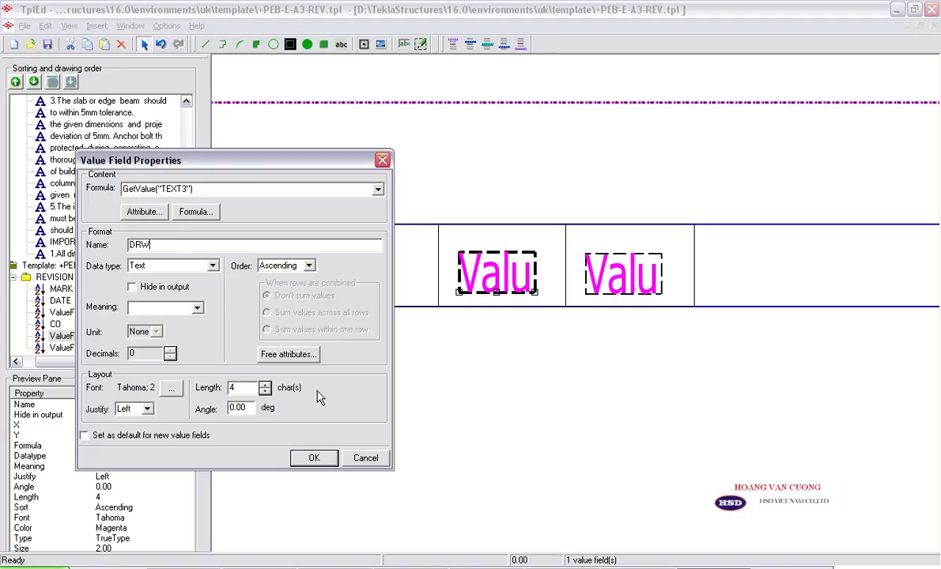
pyautogui.click(312, 459)
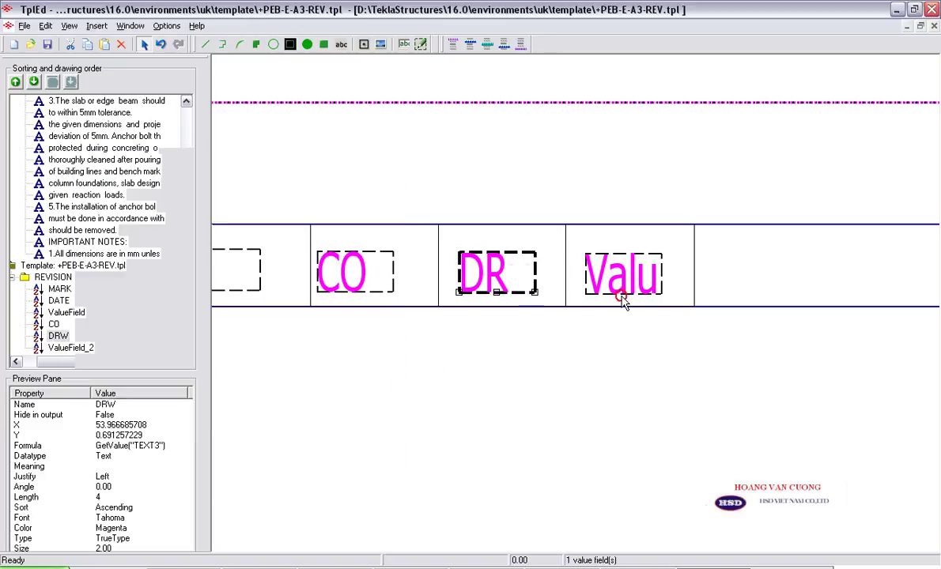
# Step: Delete the extra value field in the fourth cell, then copy and paste the DRW field
pyautogui.click(623, 299)
pyautogui.press('Delete')
pyautogui.hotkey('ctrl', 'c')
pyautogui.hotkey('ctrl', 'v')
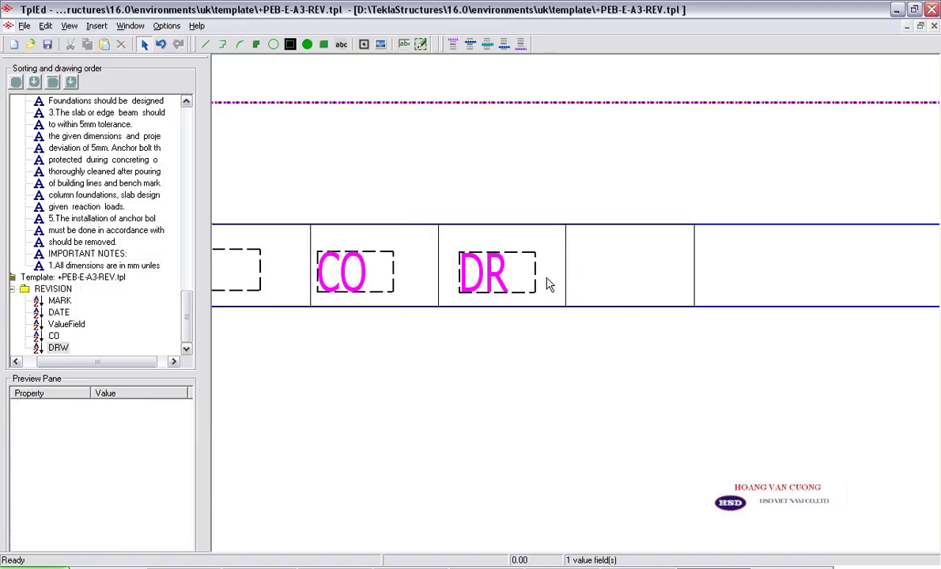
# Step: Enter revision mark 00 for the first drawing after checking the ZWCAD title block
pyautogui.click(585, 293)
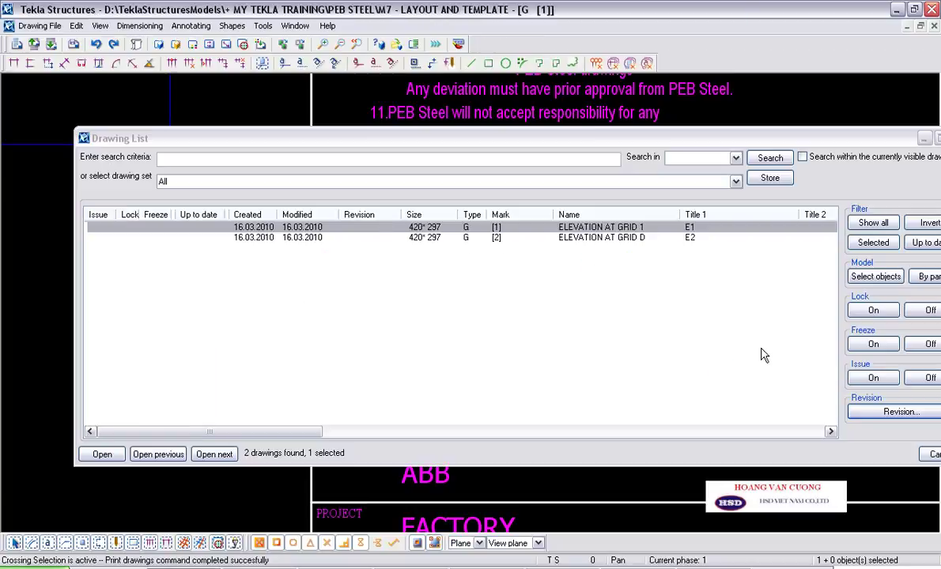
pyautogui.click(885, 411)
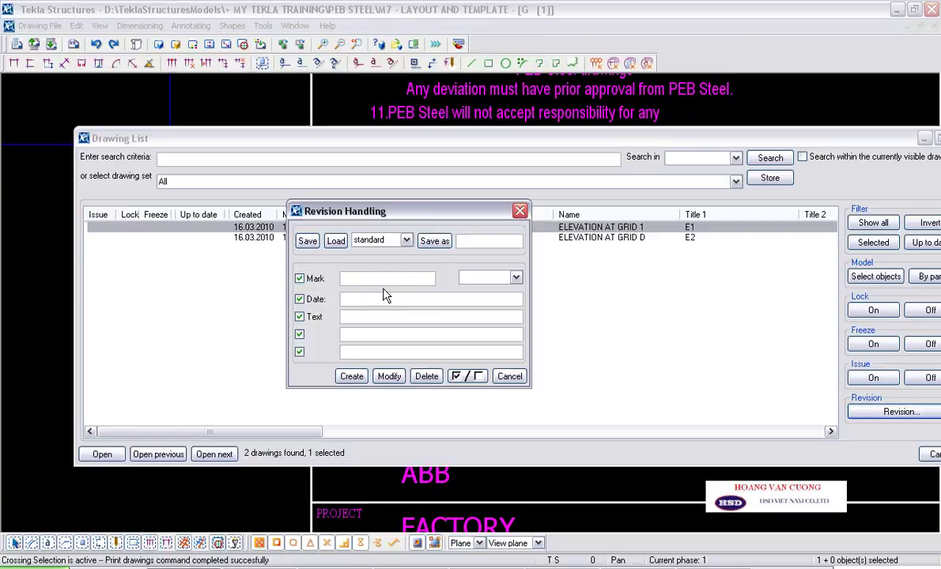
pyautogui.click(370, 272)
pyautogui.write('0')
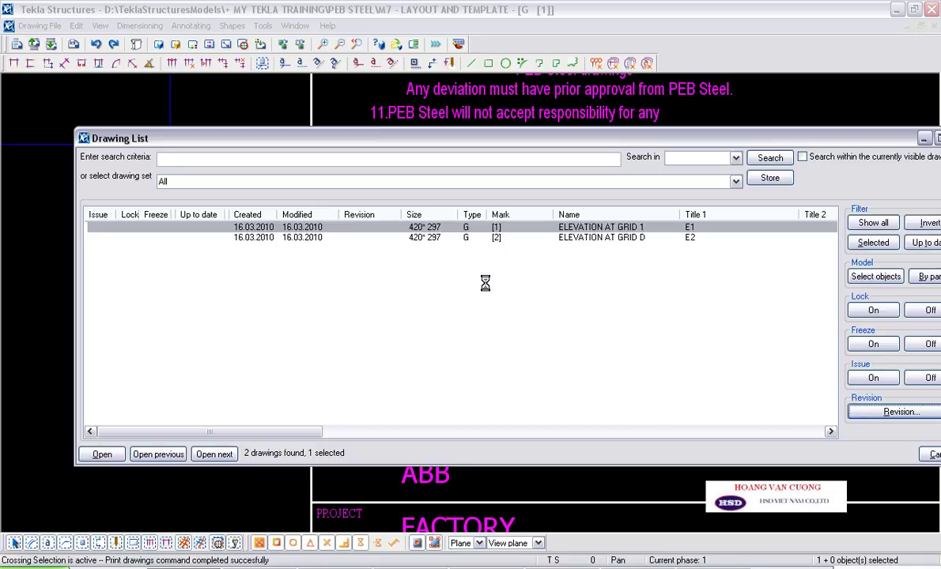
pyautogui.hotkey('alt', 'Tab')
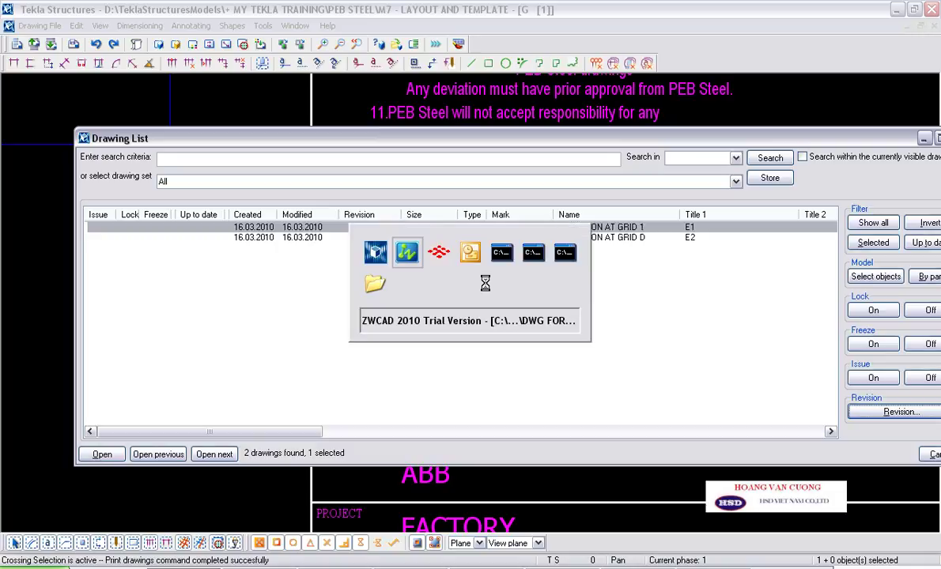
pyautogui.hotkey('alt', 'Tab')
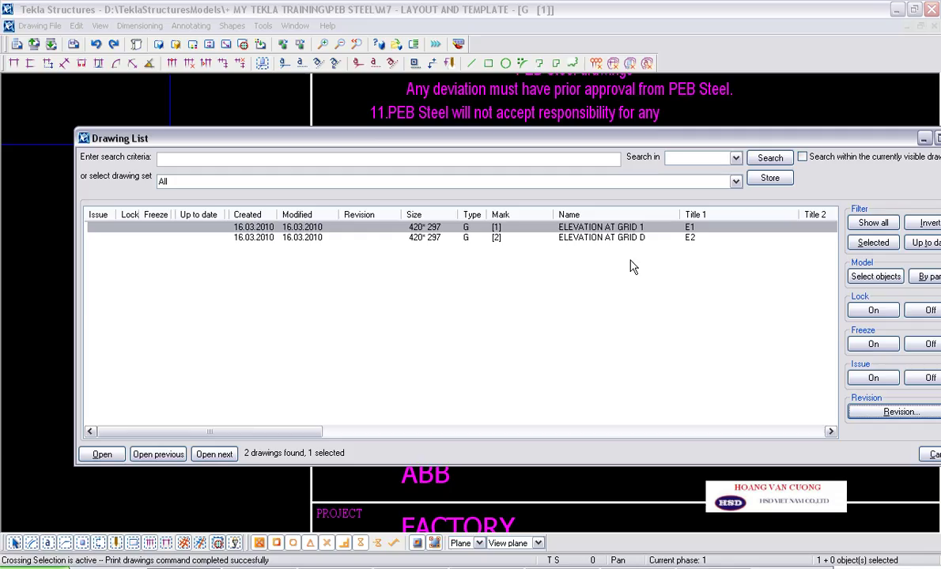
pyautogui.click(858, 414)
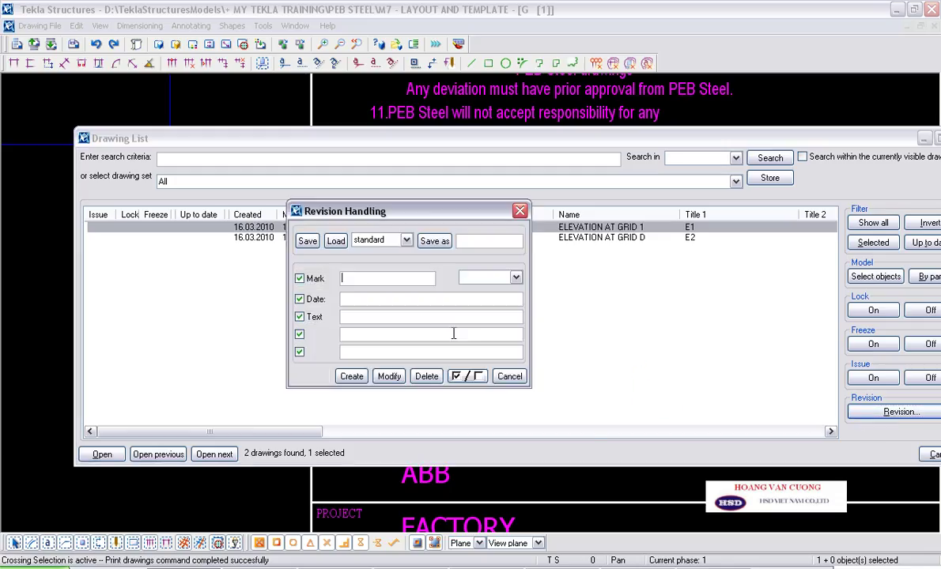
pyautogui.write('00')
# Step: Enter date 13.01.2010 and text ISSUED FOR CONSTRUCTION, naming the settings IFC
pyautogui.click(415, 299)
pyautogui.click(408, 295)
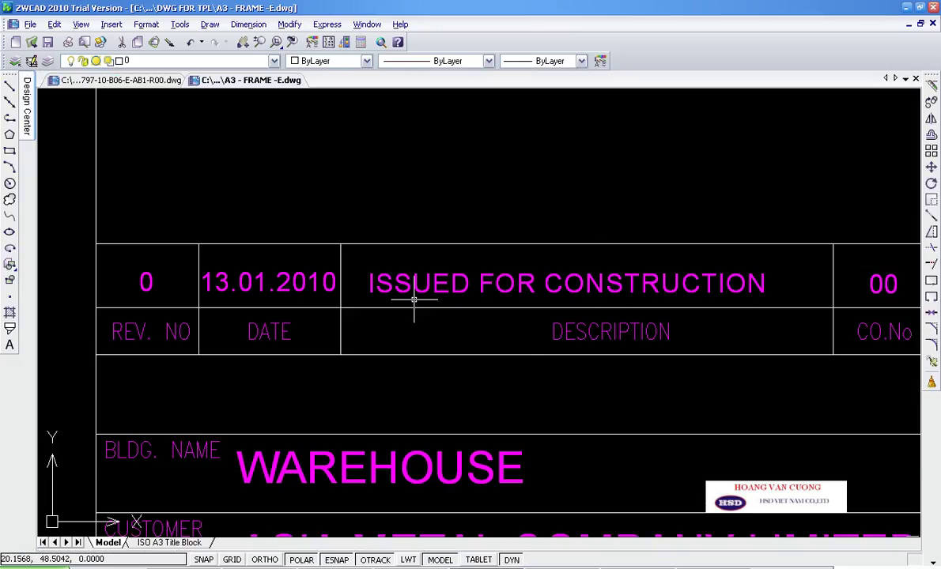
pyautogui.hotkey('alt', 'Tab')
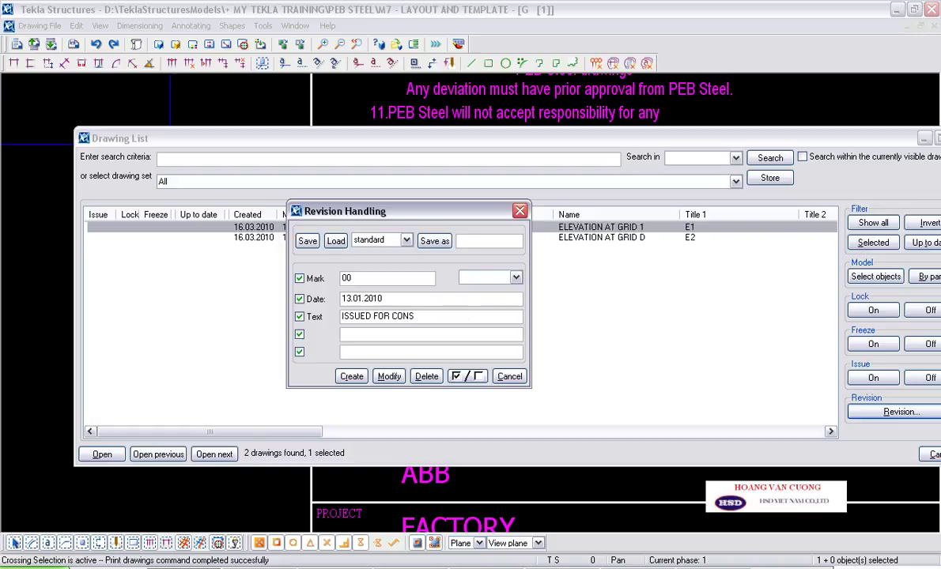
pyautogui.click(473, 241)
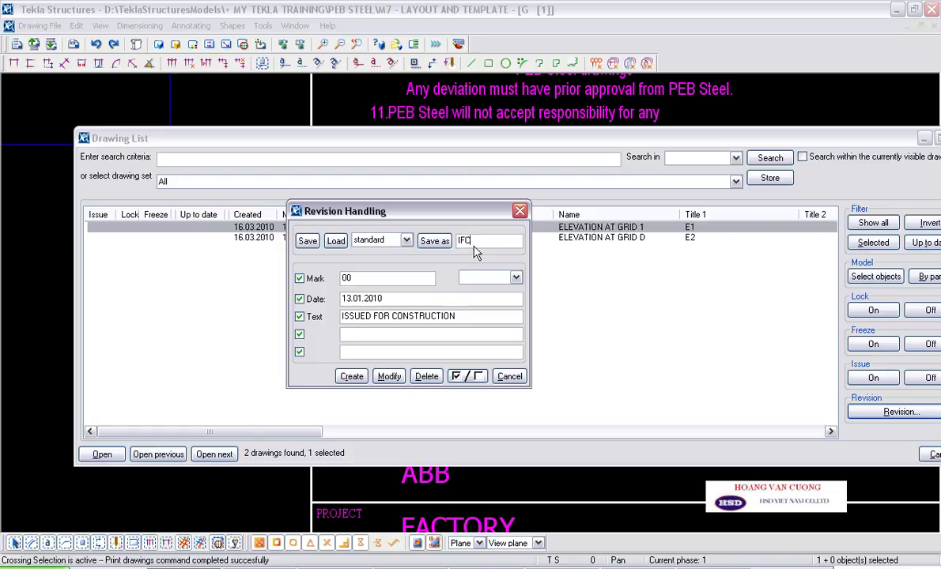
pyautogui.click(417, 352)
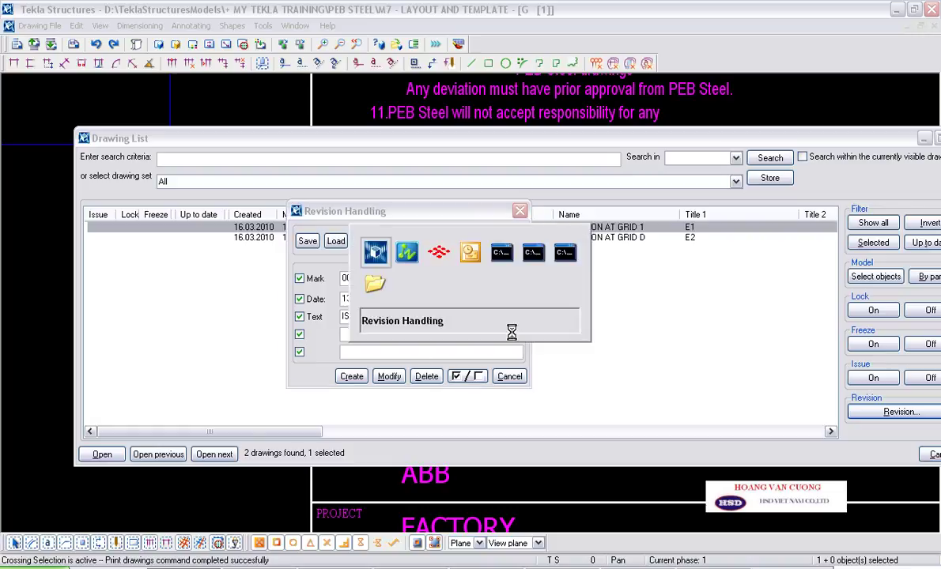
pyautogui.moveTo(478, 212)
pyautogui.mouseDown()
pyautogui.moveTo(468, 198)
pyautogui.moveTo(442, 198)
pyautogui.mouseUp()
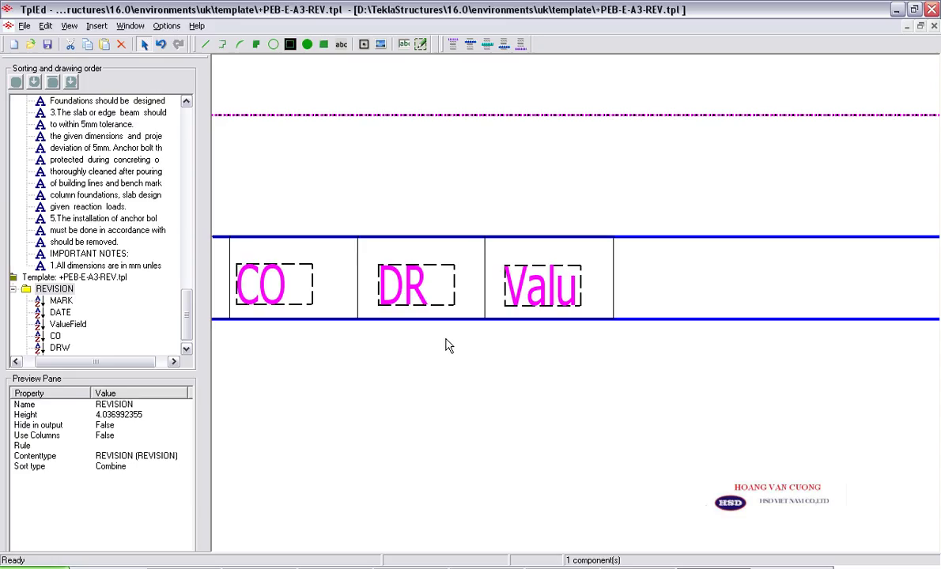
# Step: Read the DRN initials in the ZWCAD title block and enter PHP as the next revision text
pyautogui.hotkey('alt', 'Tab')
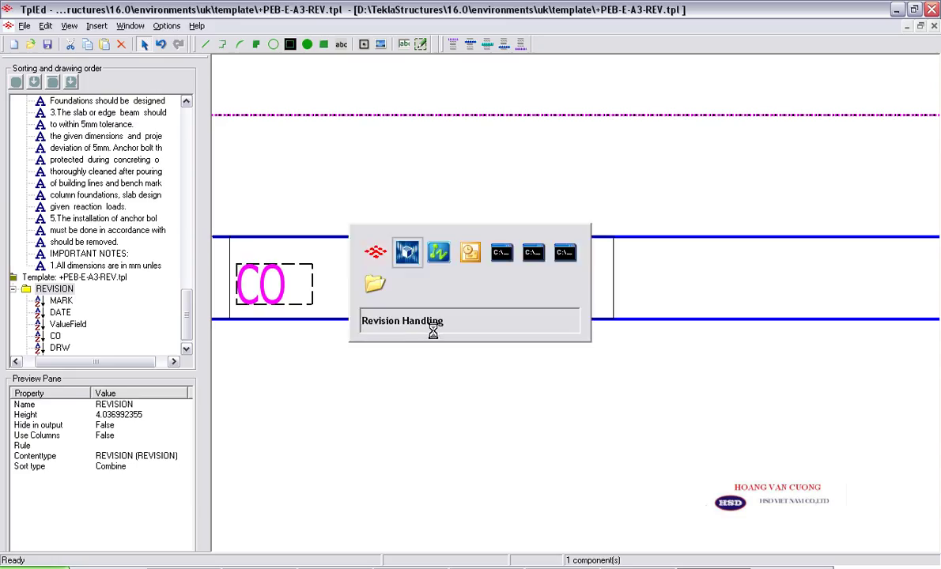
pyautogui.hotkey('alt', 'Tab')
pyautogui.moveTo(663, 330); pyautogui.dragTo(479, 321, button='middle')
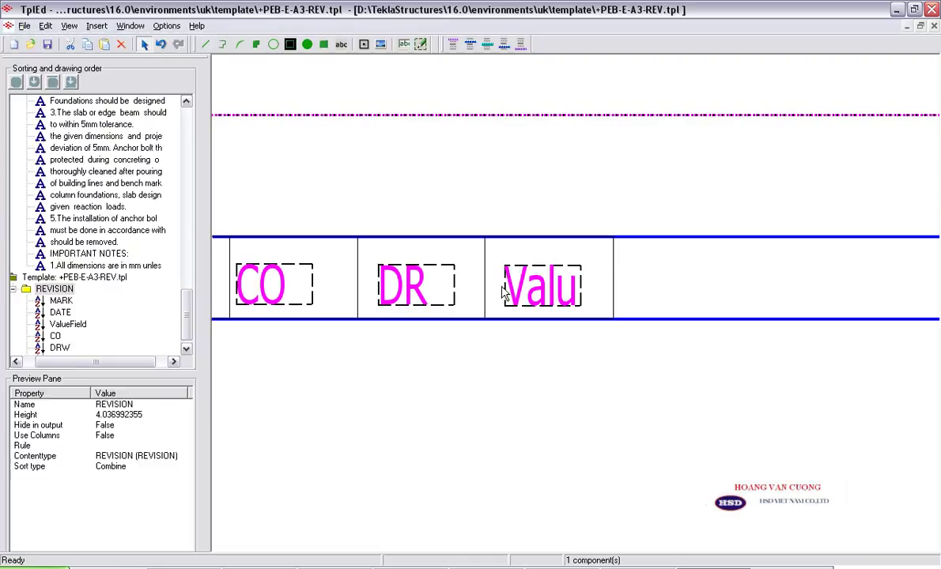
pyautogui.hotkey('alt', 'Tab')
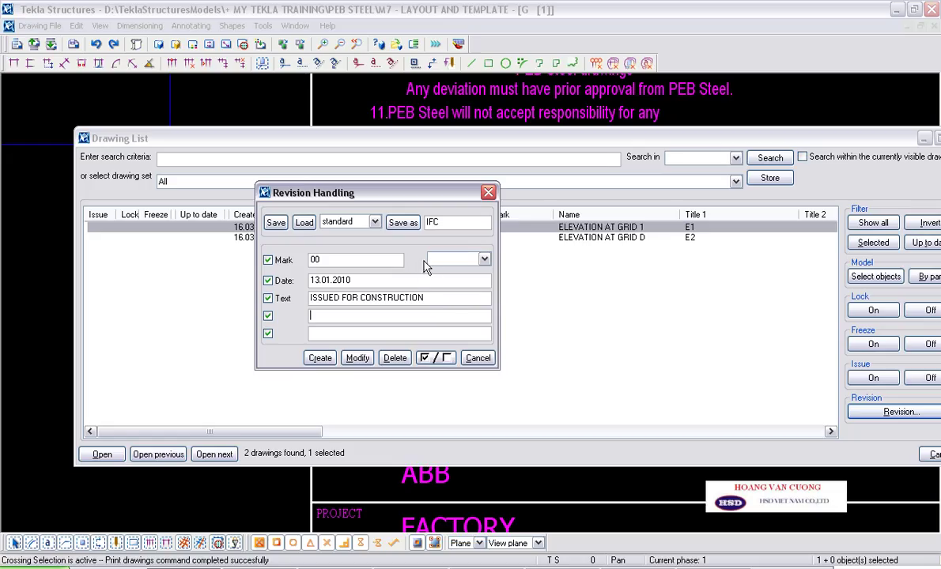
pyautogui.hotkey('alt', 'Tab')
pyautogui.hotkey('alt', 'Tab')
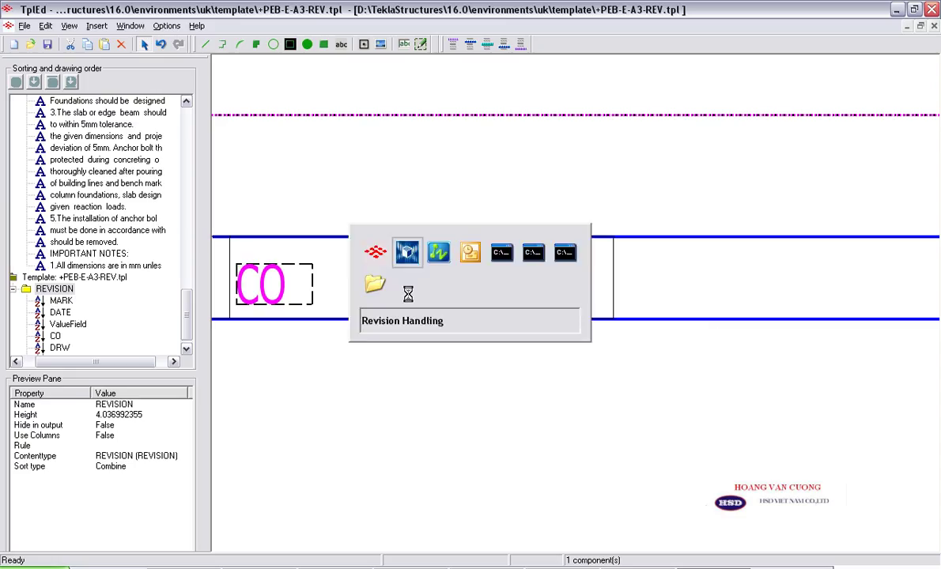
pyautogui.hotkey('alt', 'Tab')
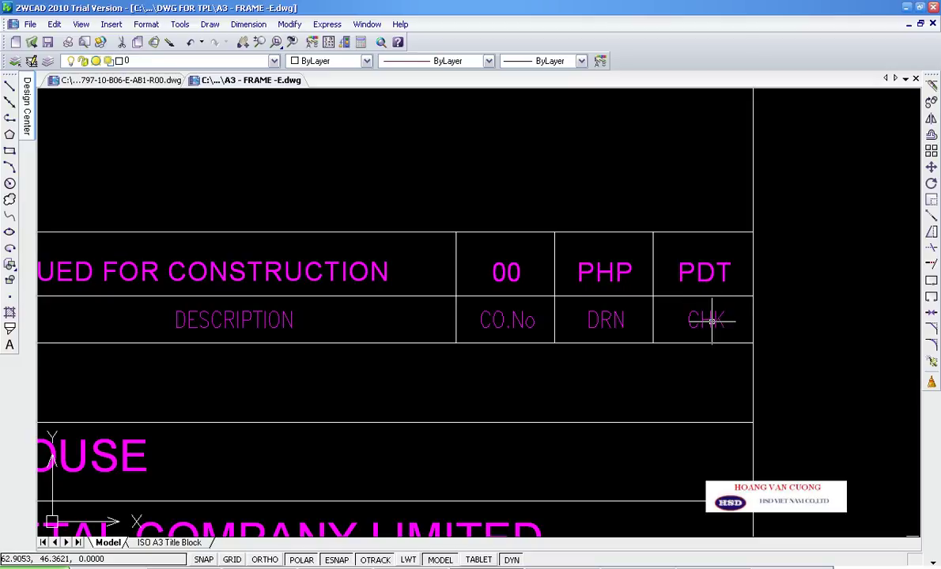
pyautogui.hotkey('alt', 'Tab')
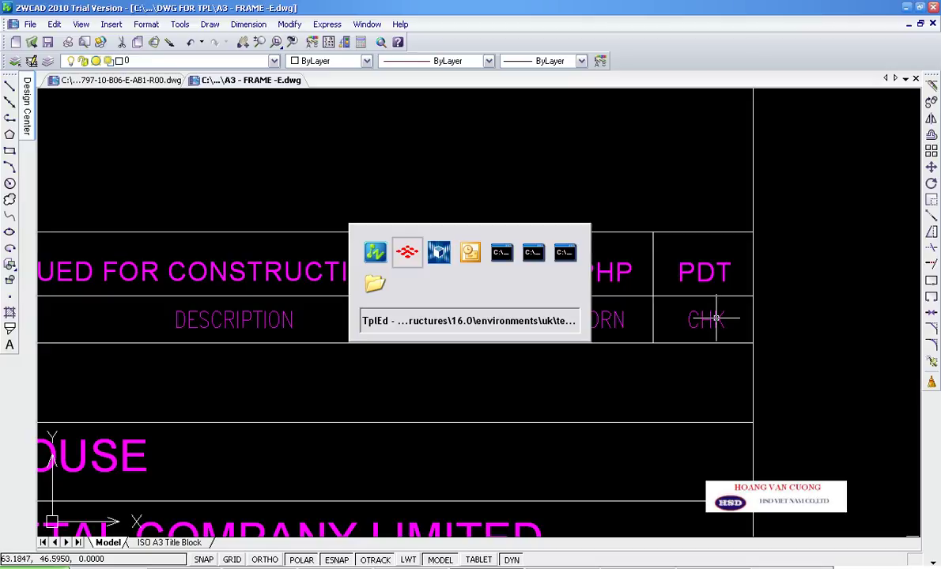
pyautogui.hotkey('alt', 'Tab')
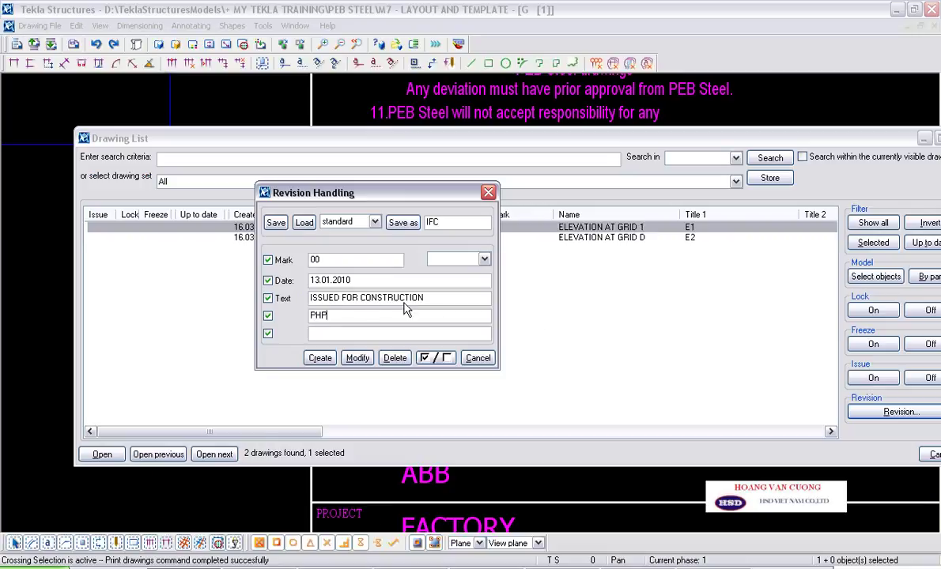
# Step: Enter checker PDT, save as IFC, and create revision 1 on ELEVATION AT GRID 1
pyautogui.click(377, 334)
pyautogui.write('PDT')
pyautogui.moveTo(336, 333); pyautogui.dragTo(283, 334)
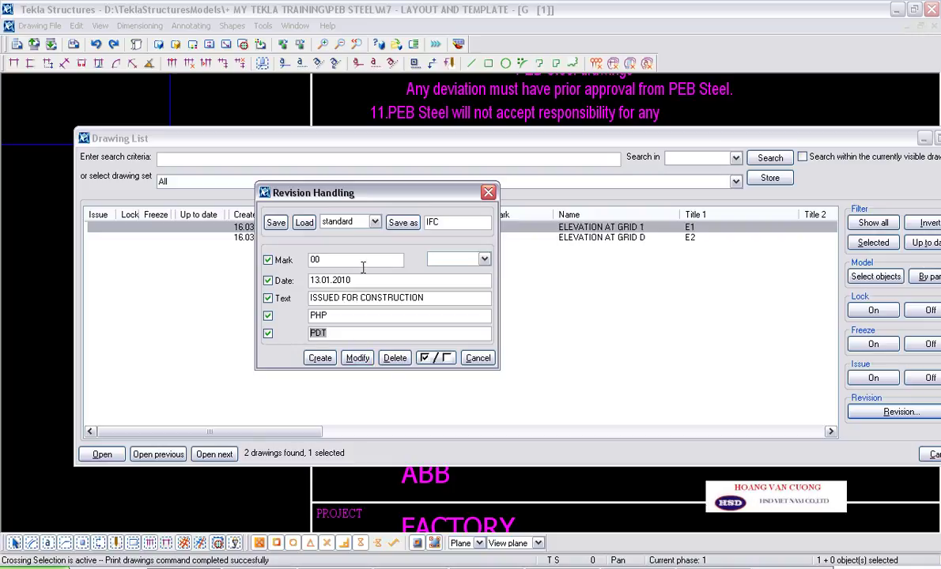
pyautogui.click(400, 223)
pyautogui.click(319, 357)
pyautogui.click(478, 358)
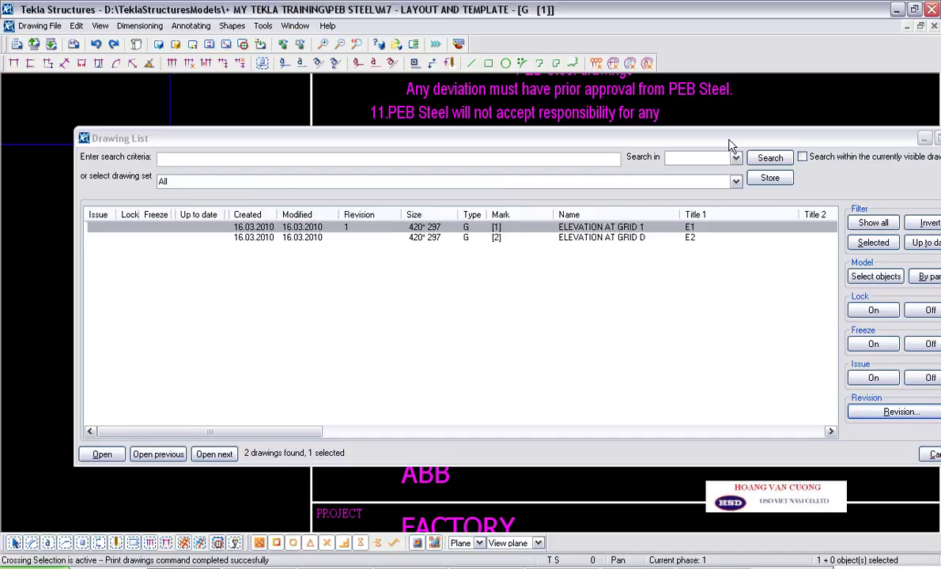
pyautogui.moveTo(711, 139); pyautogui.dragTo(565, 203)
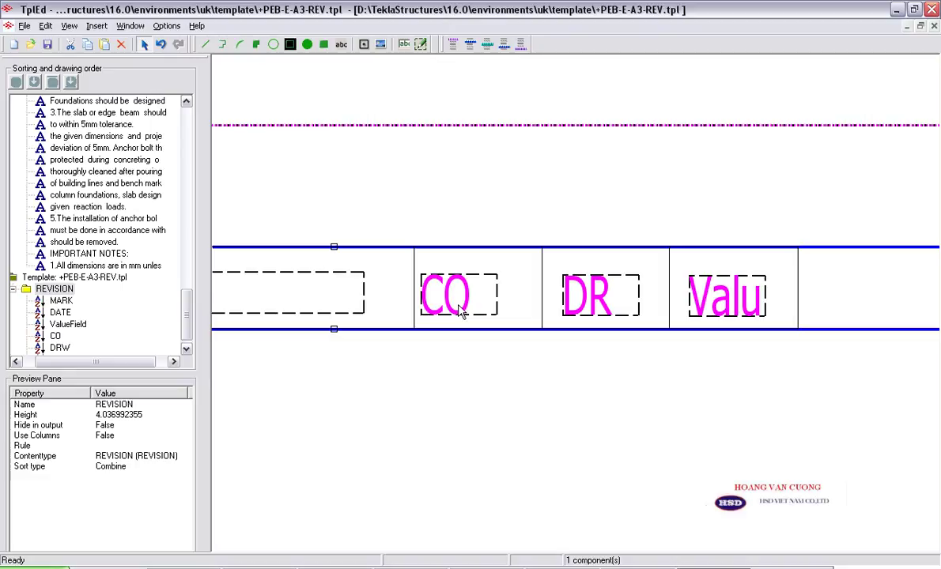
# Step: Delete the CO field and switch the DRW value field to the TEXT2 attribute
pyautogui.click(460, 311)
pyautogui.press('Delete')
pyautogui.click(570, 312)
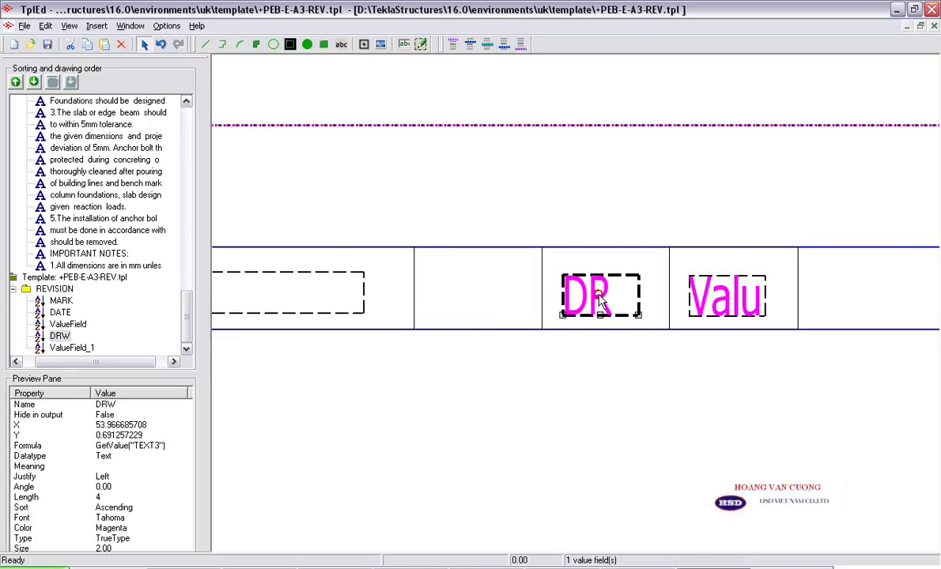
pyautogui.doubleClick(599, 300)
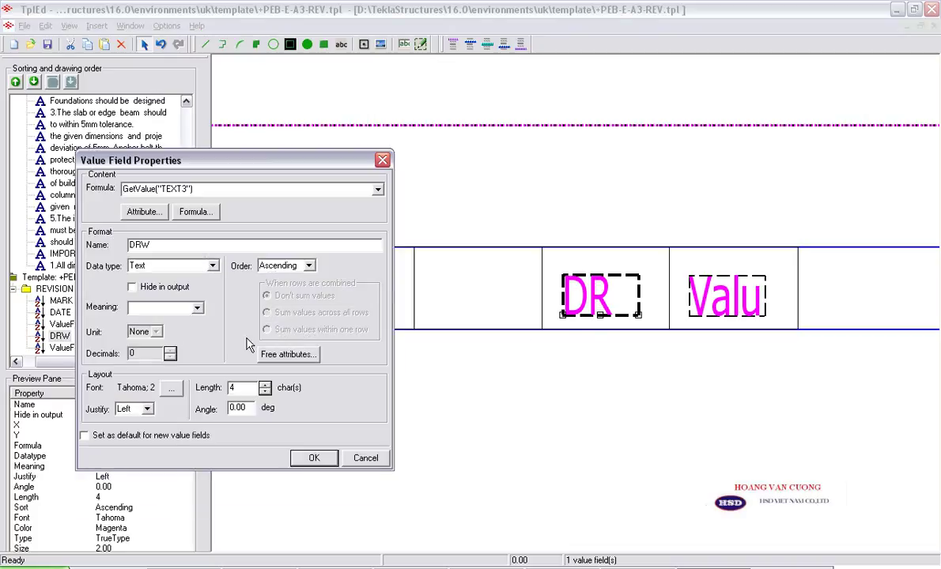
pyautogui.click(383, 458)
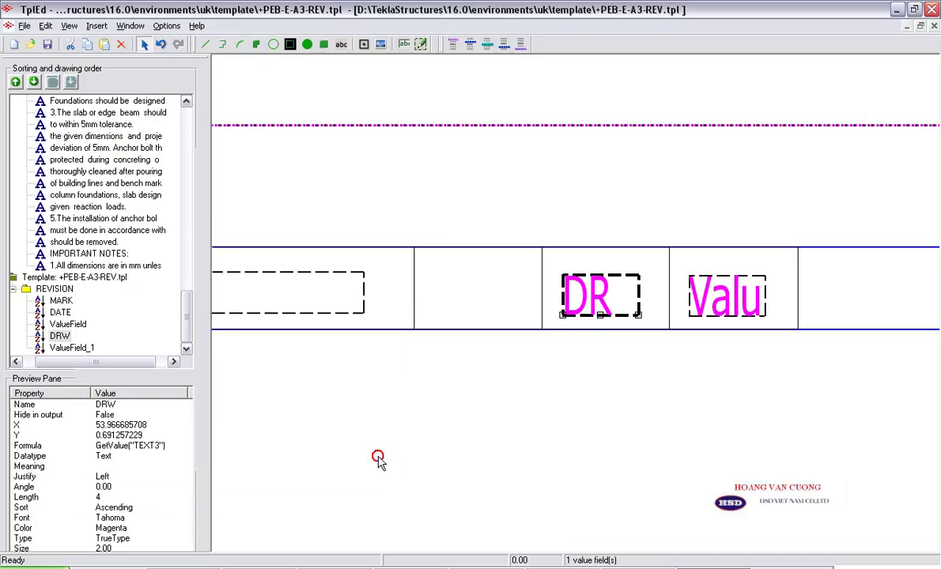
pyautogui.doubleClick(569, 316)
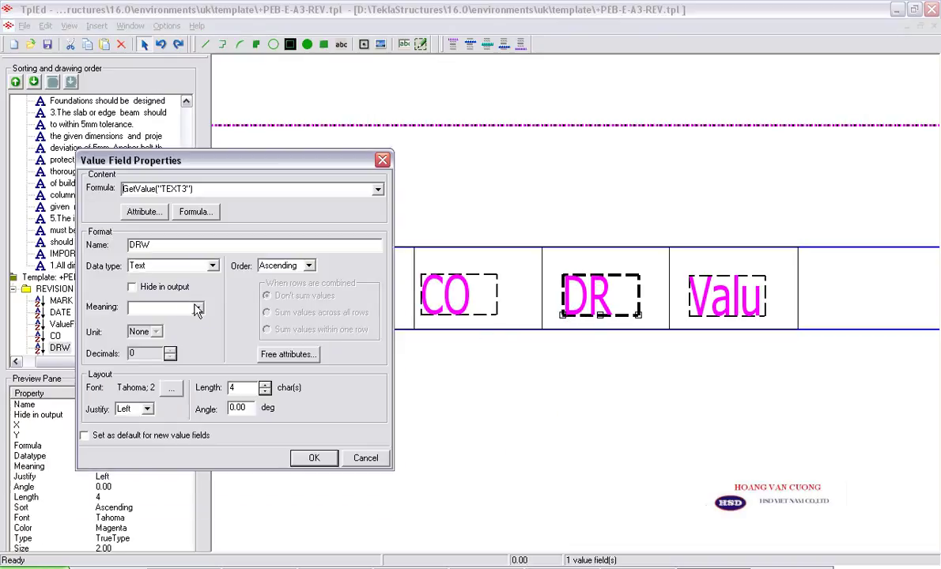
pyautogui.click(158, 216)
pyautogui.click(198, 169)
pyautogui.click(695, 503)
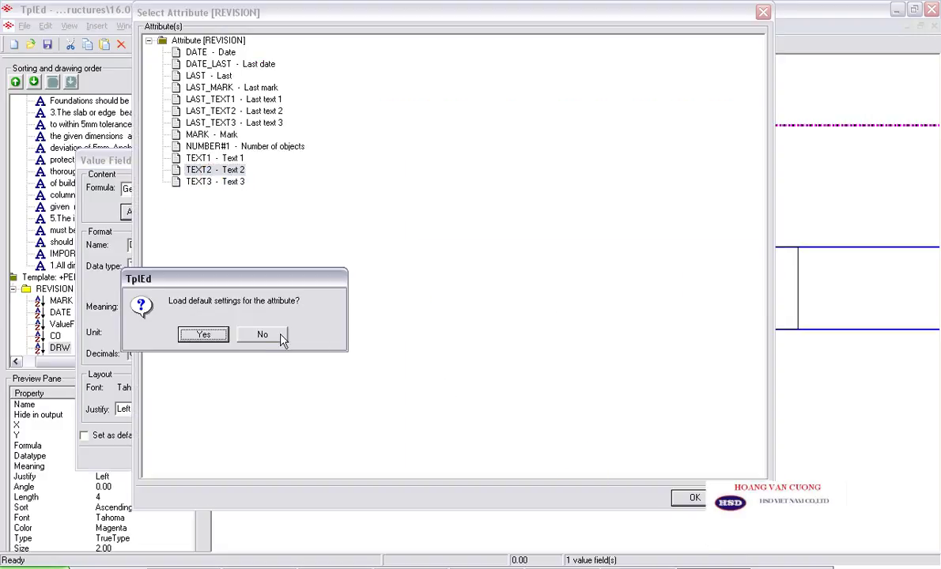
pyautogui.click(265, 334)
pyautogui.click(322, 459)
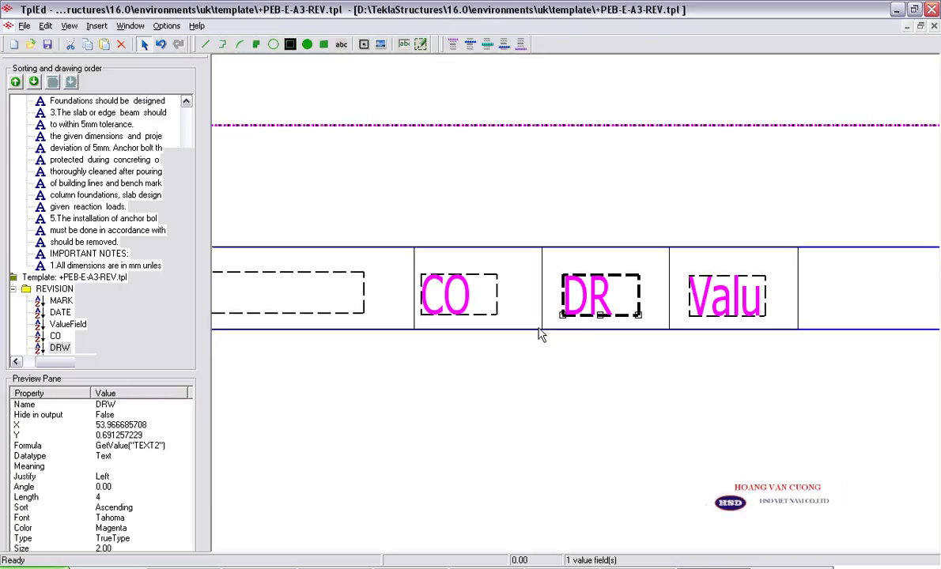
# Step: Place a new value field in the next cell and name it CHK
pyautogui.click(750, 317)
pyautogui.doubleClick(154, 245)
pyautogui.write('CHK')
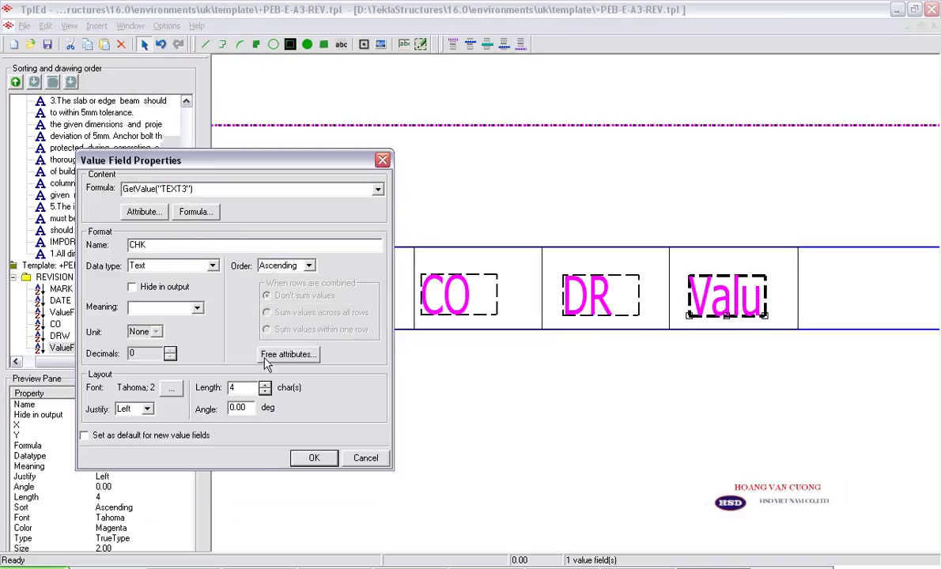
pyautogui.click(322, 459)
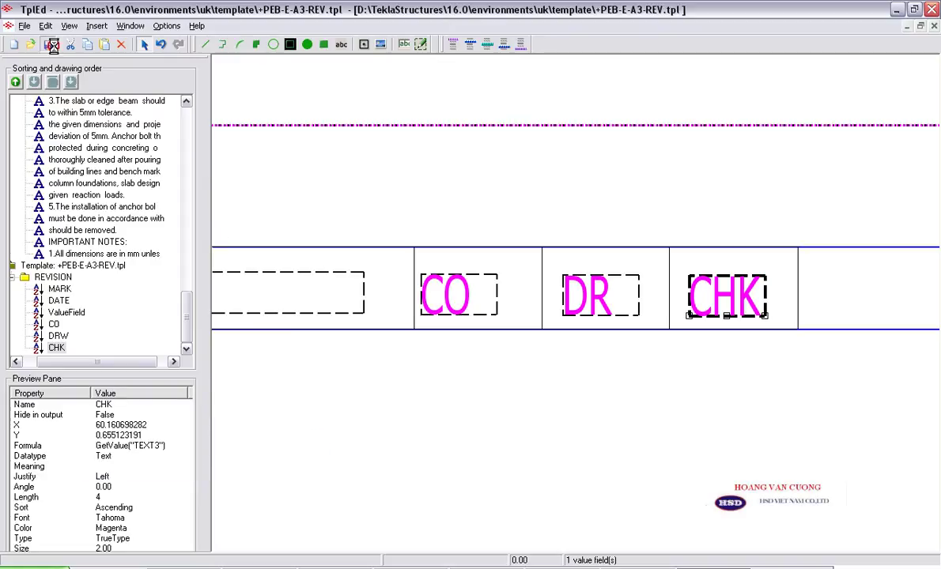
# Step: Rename the ValueField field beside MARK and DATE to ISSUEDFOR
pyautogui.scroll(-2, 491, 271)
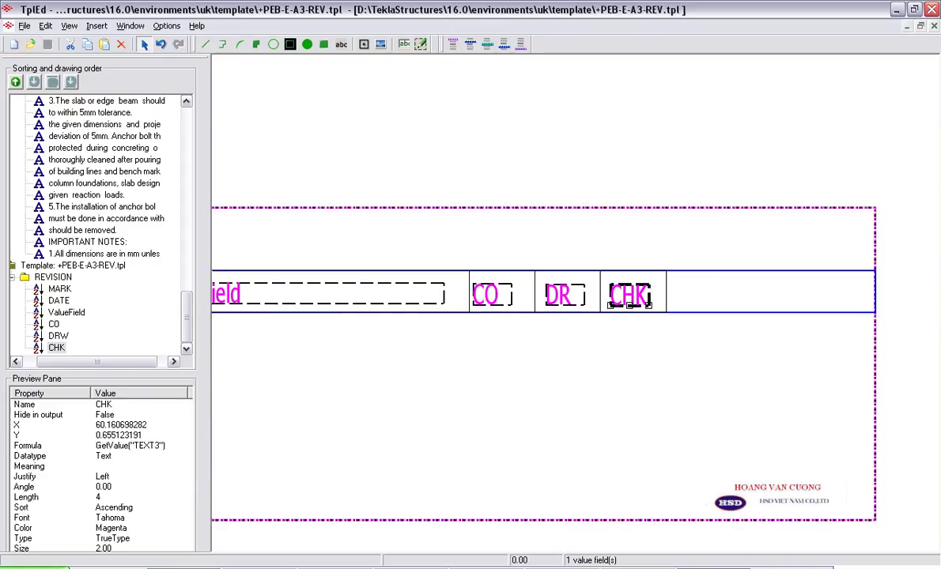
pyautogui.moveTo(457, 279); pyautogui.dragTo(671, 314, button='middle')
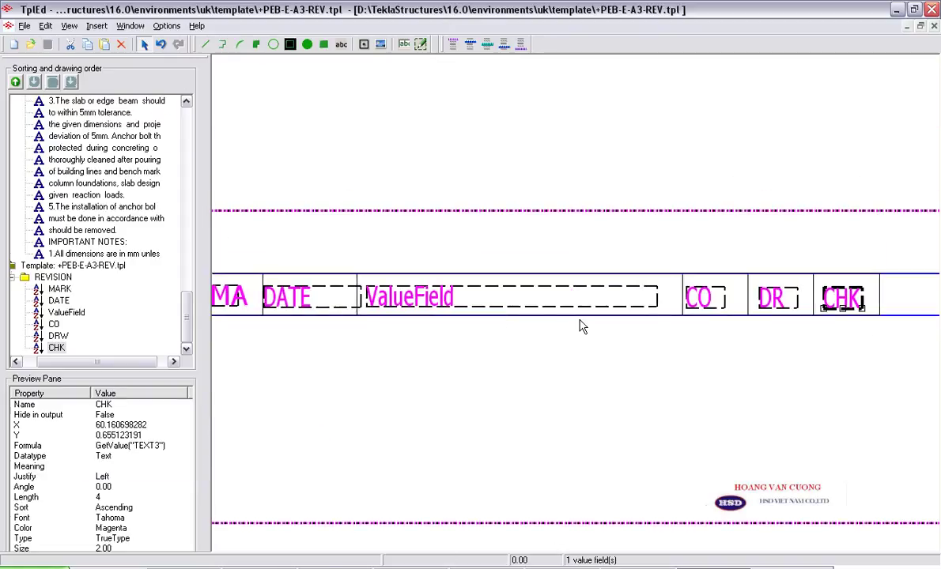
pyautogui.doubleClick(427, 292)
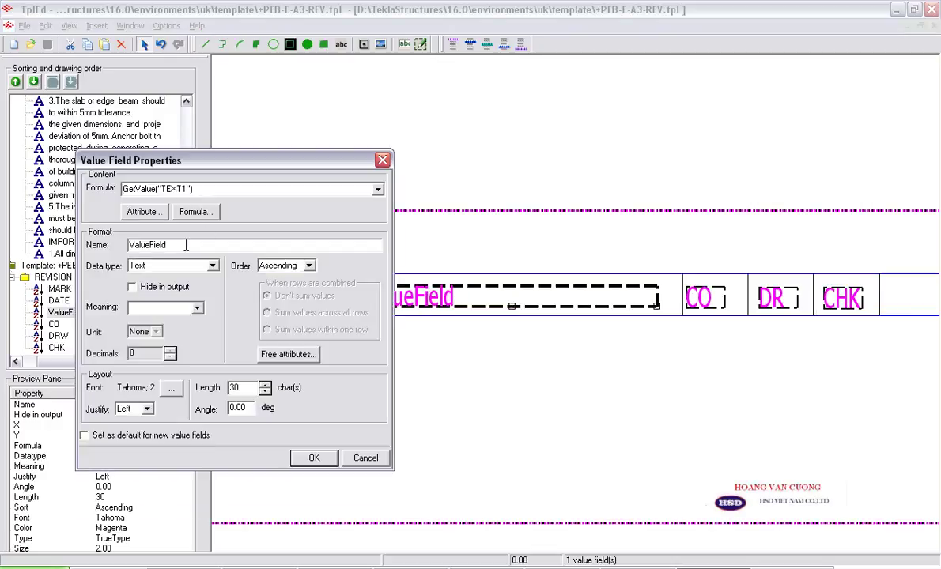
pyautogui.moveTo(186, 245); pyautogui.dragTo(69, 259)
pyautogui.write('IF')
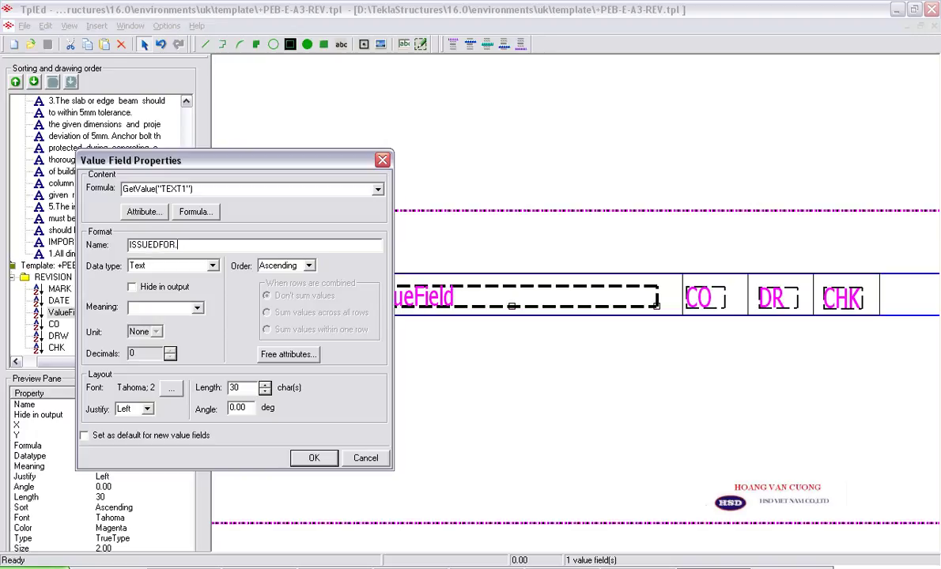
pyautogui.click(316, 457)
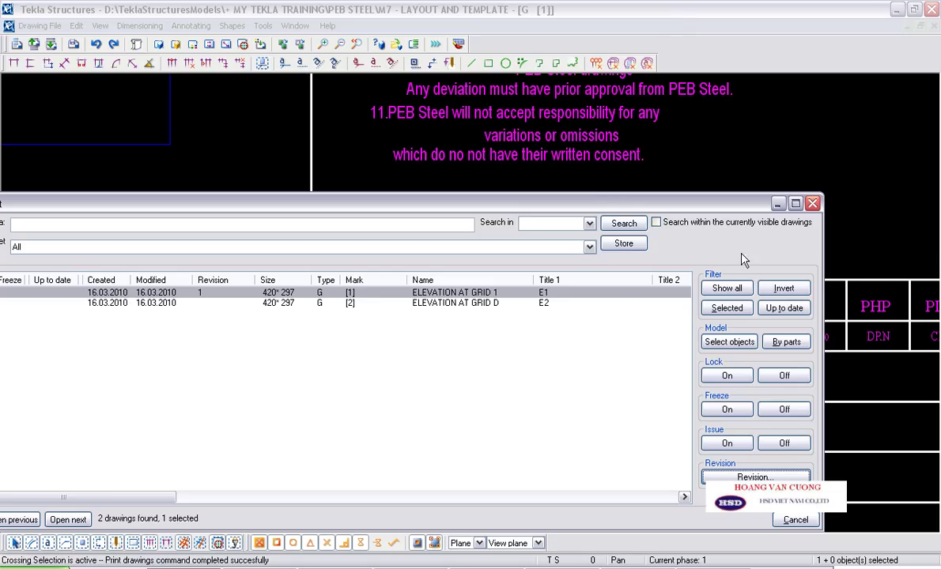
# Step: Check the revision row of ELEVATION AT GRID 1, then close the drawing
pyautogui.click(752, 190)
pyautogui.scroll(-2, 494, 336)
pyautogui.scroll(-2, 498, 395)
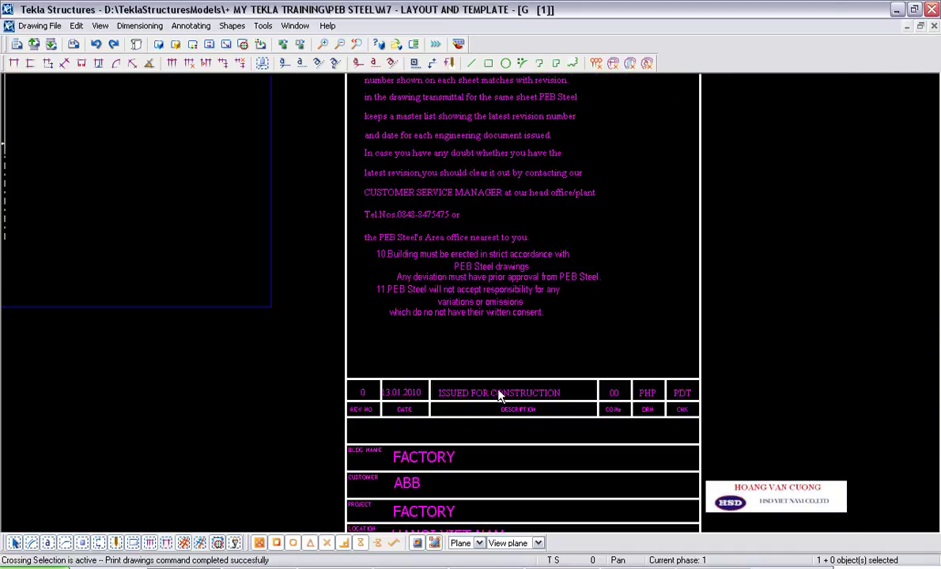
pyautogui.scroll(2, 417, 361)
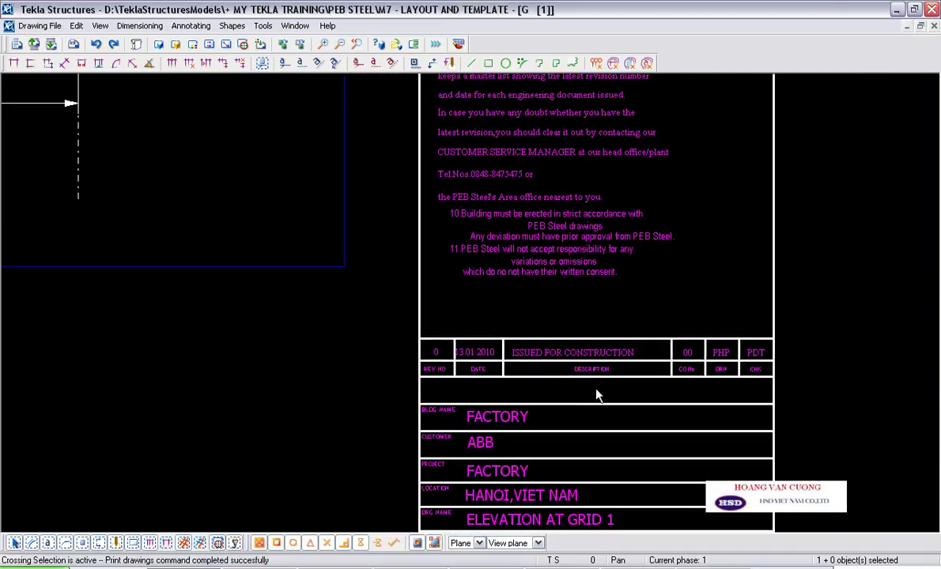
pyautogui.click(33, 44)
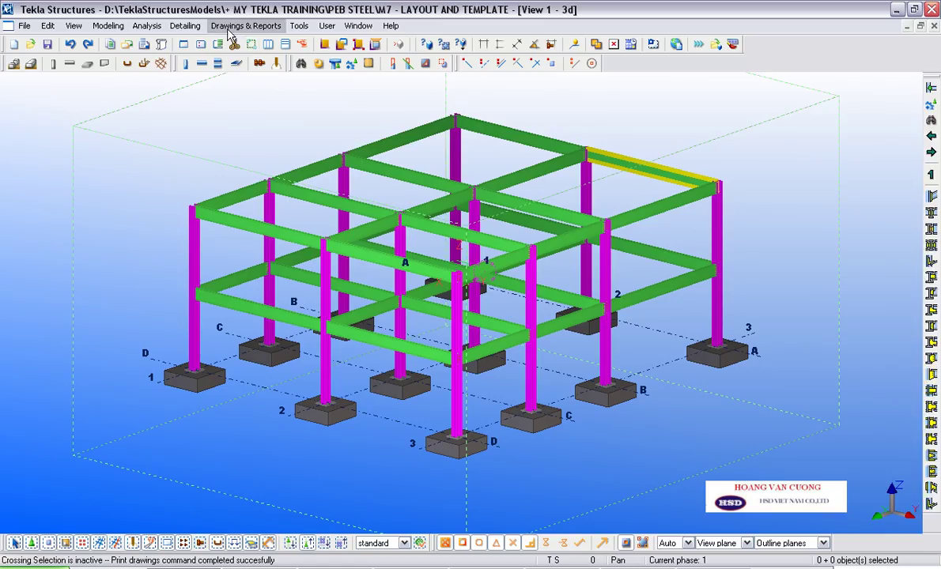
# Step: In the PEB-E layout's A3 table layout, add the +PEB-E-A3-REV table
pyautogui.click(245, 25)
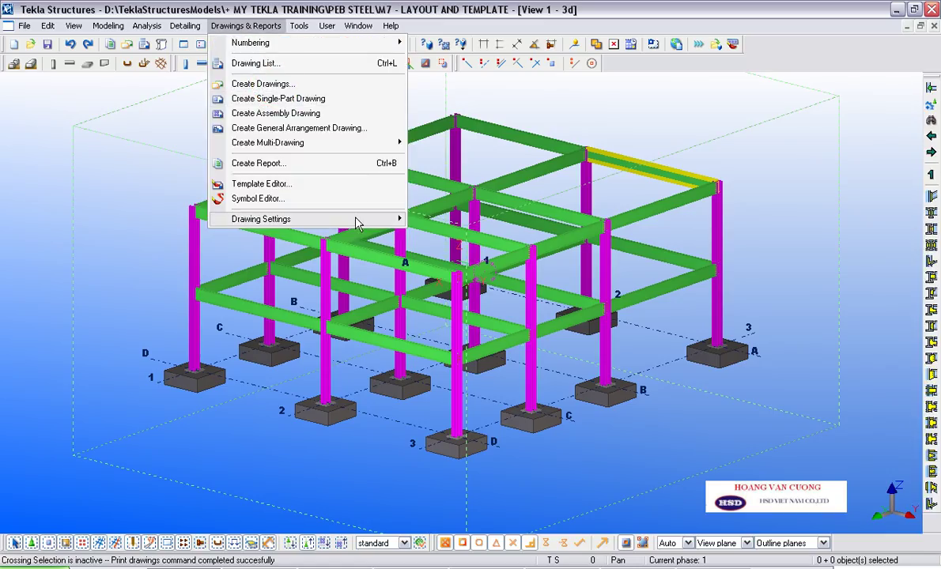
pyautogui.moveTo(261, 219)
pyautogui.click(476, 281)
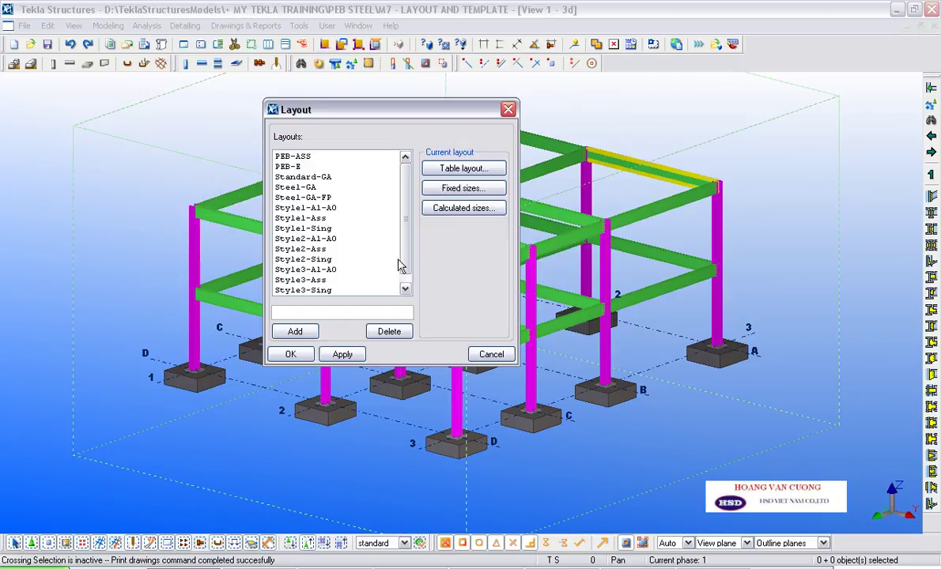
pyautogui.click(296, 157)
pyautogui.click(299, 166)
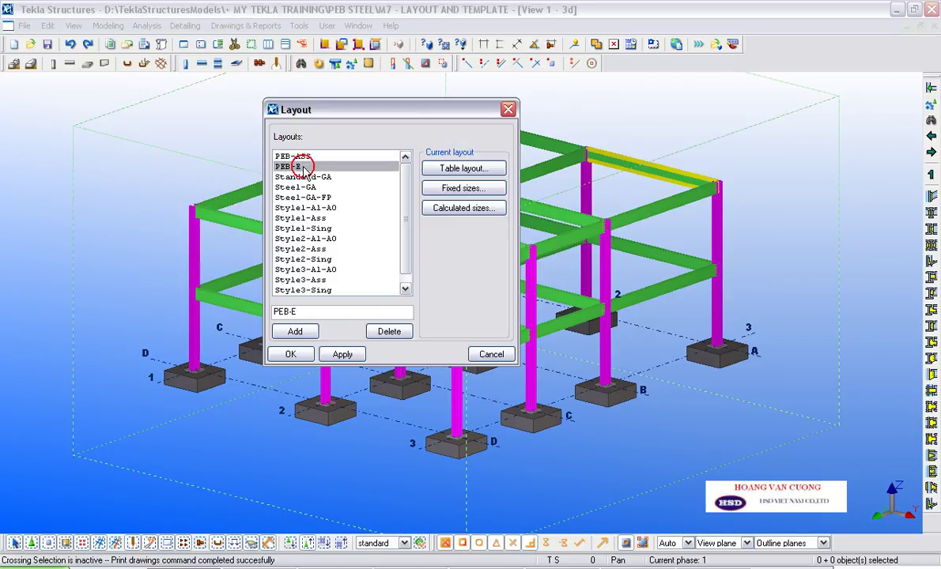
pyautogui.click(447, 169)
pyautogui.click(500, 118)
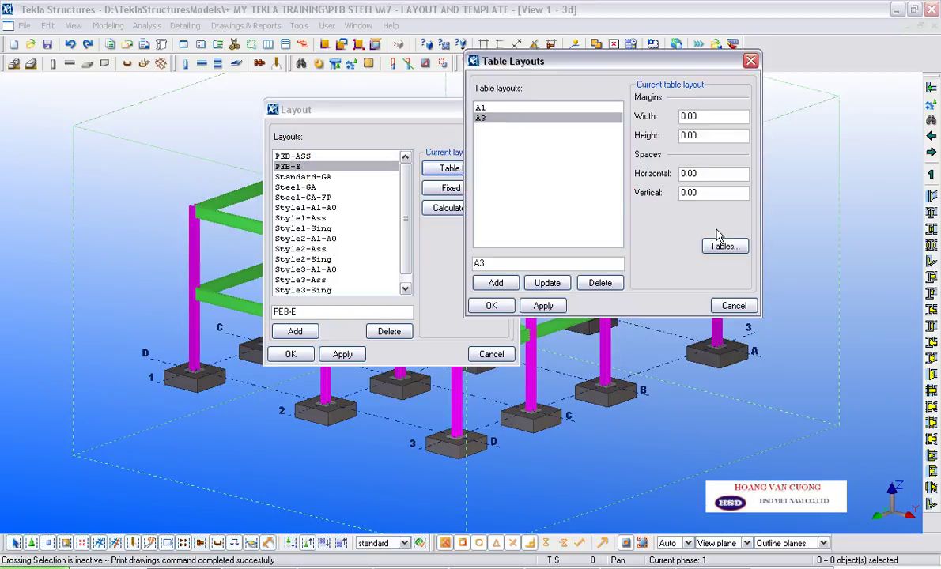
pyautogui.click(722, 246)
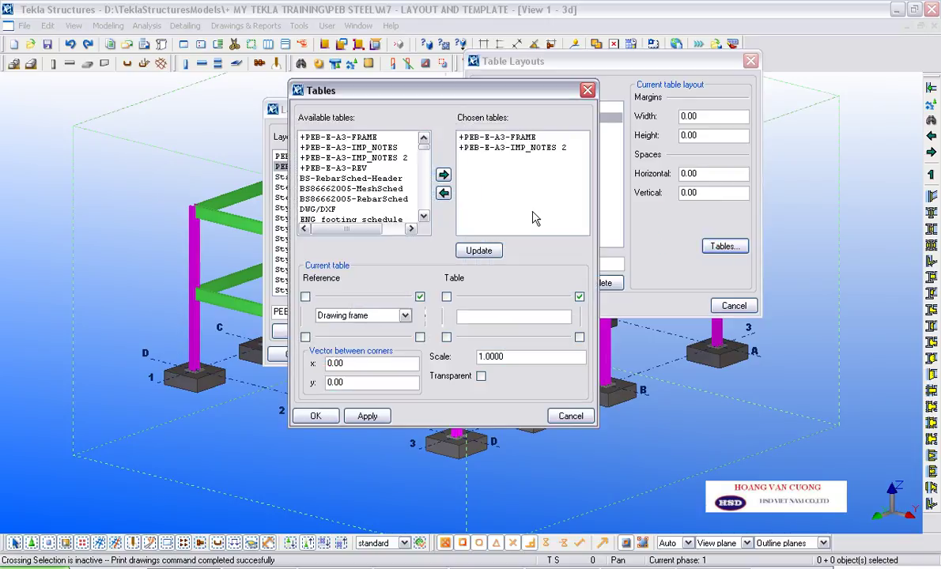
pyautogui.click(371, 169)
pyautogui.click(444, 173)
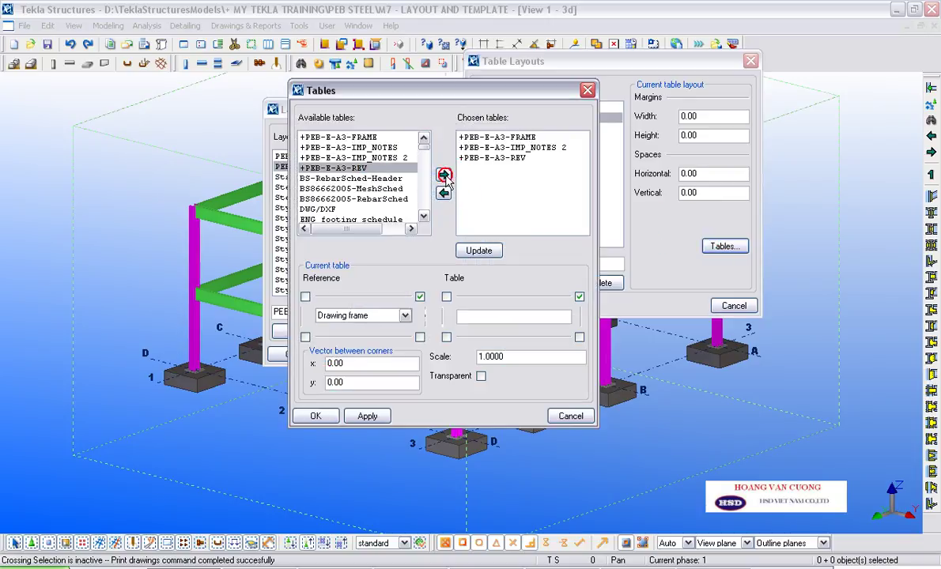
pyautogui.click(518, 158)
# Step: Reference +PEB-E-A3-FRAME and anchor both tables at their bottom-left corners
pyautogui.moveTo(483, 87)
pyautogui.mouseDown()
pyautogui.moveTo(306, 50)
pyautogui.moveTo(484, 59)
pyautogui.mouseUp()
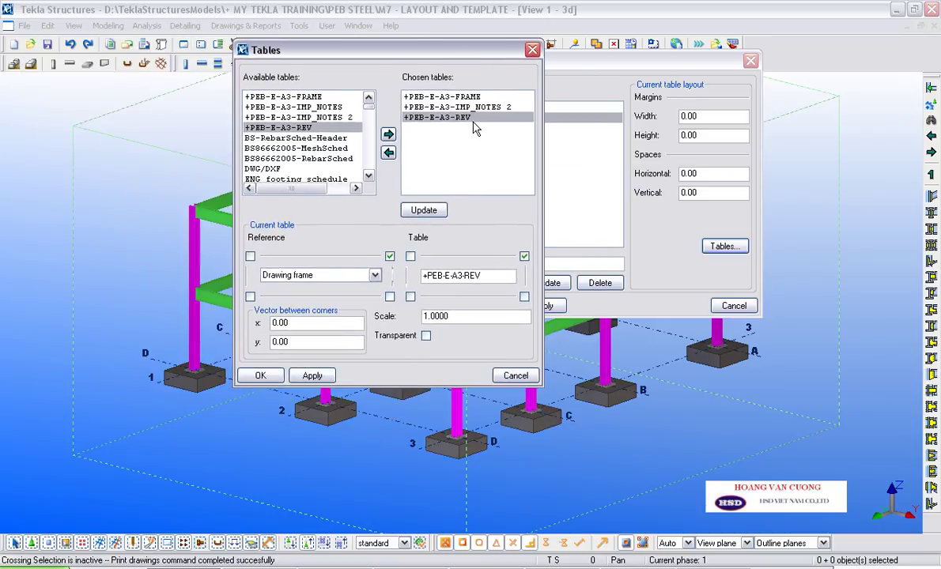
pyautogui.click(374, 275)
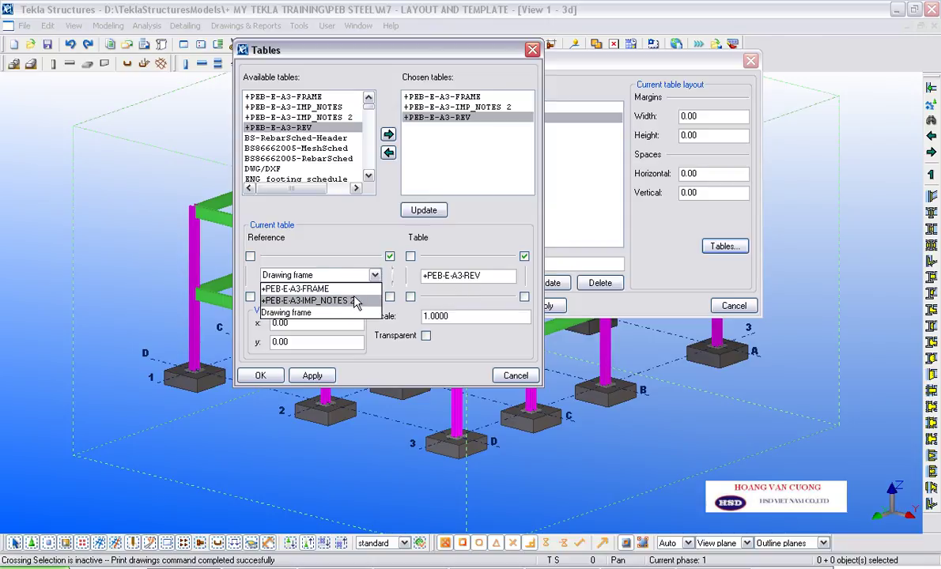
pyautogui.click(348, 289)
pyautogui.click(523, 296)
pyautogui.click(410, 297)
pyautogui.click(389, 297)
pyautogui.click(249, 296)
pyautogui.click(250, 297)
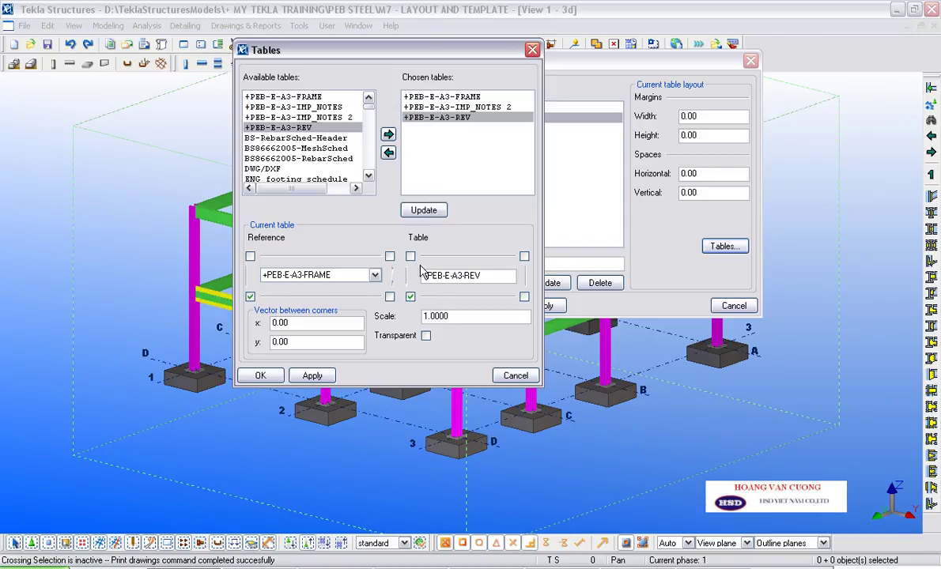
pyautogui.moveTo(333, 345); pyautogui.dragTo(241, 344)
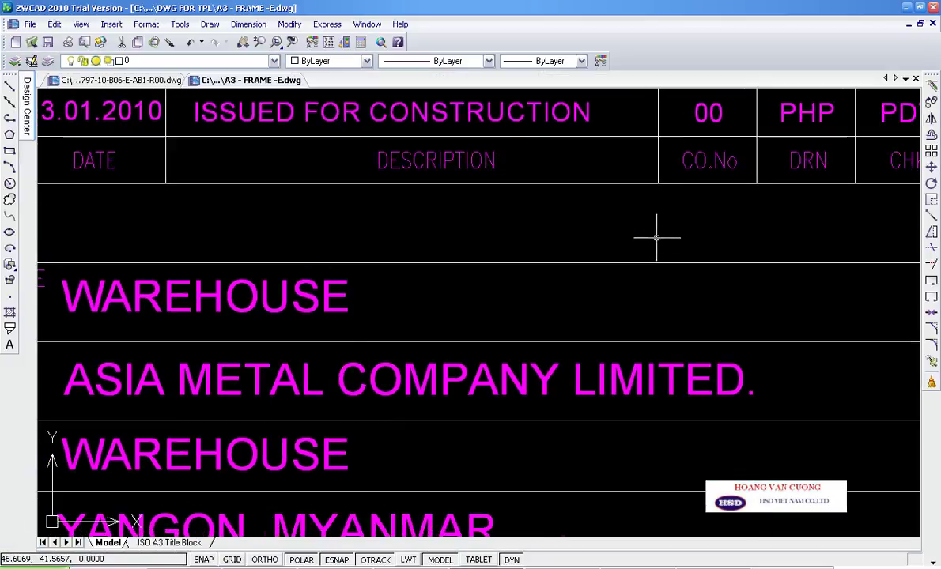
# Step: Use DIST to measure from the revision row corner to the title block's bottom edge
pyautogui.scroll(2, 584, 269)
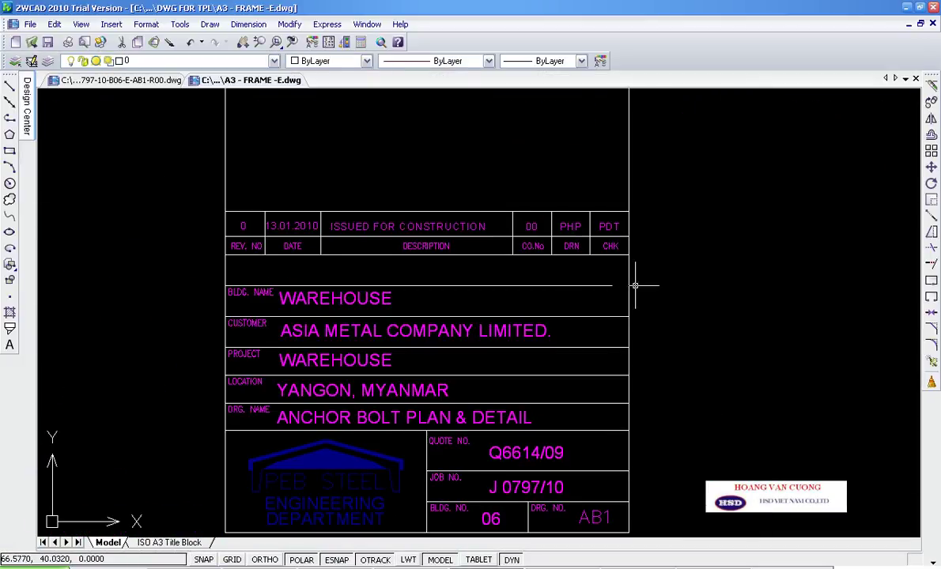
pyautogui.moveTo(630, 284); pyautogui.dragTo(578, 256, button='middle')
pyautogui.write('di')
pyautogui.press('Return')
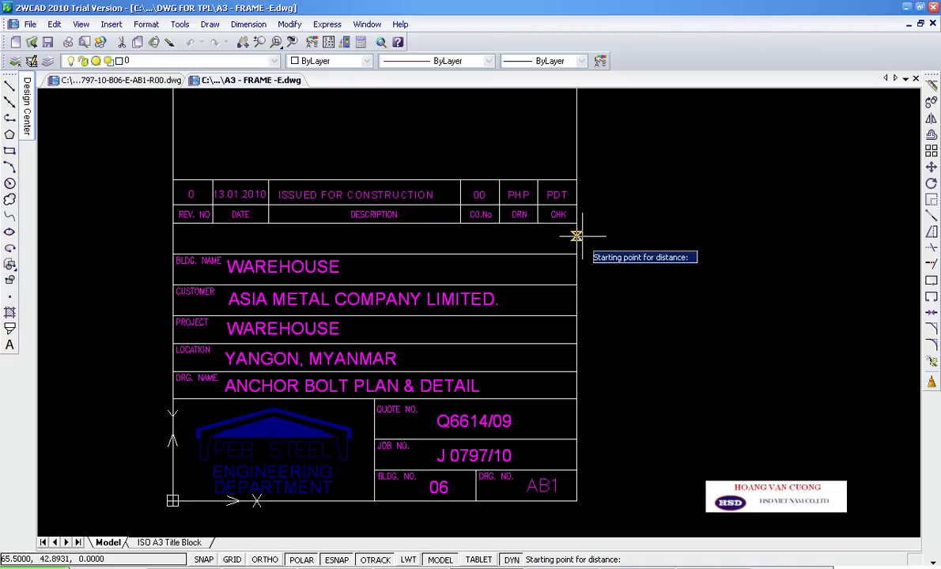
pyautogui.click(577, 205)
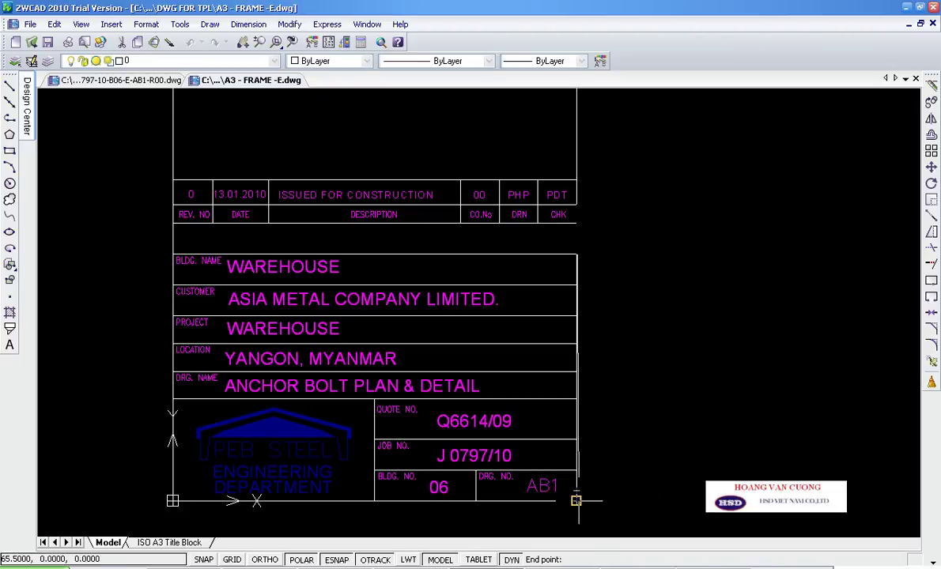
pyautogui.click(537, 441)
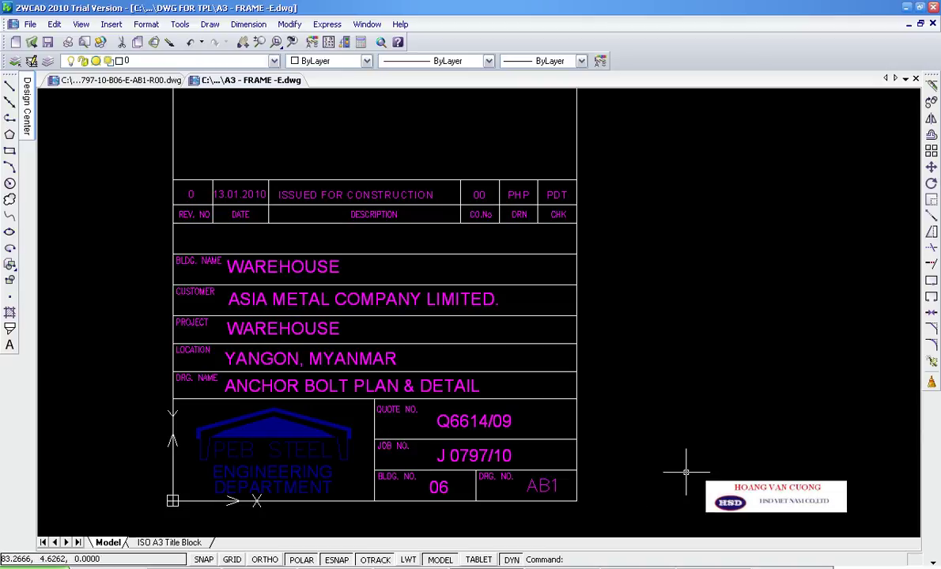
pyautogui.press('F2')
pyautogui.press('F2')
pyautogui.hotkey('alt', 'Tab')
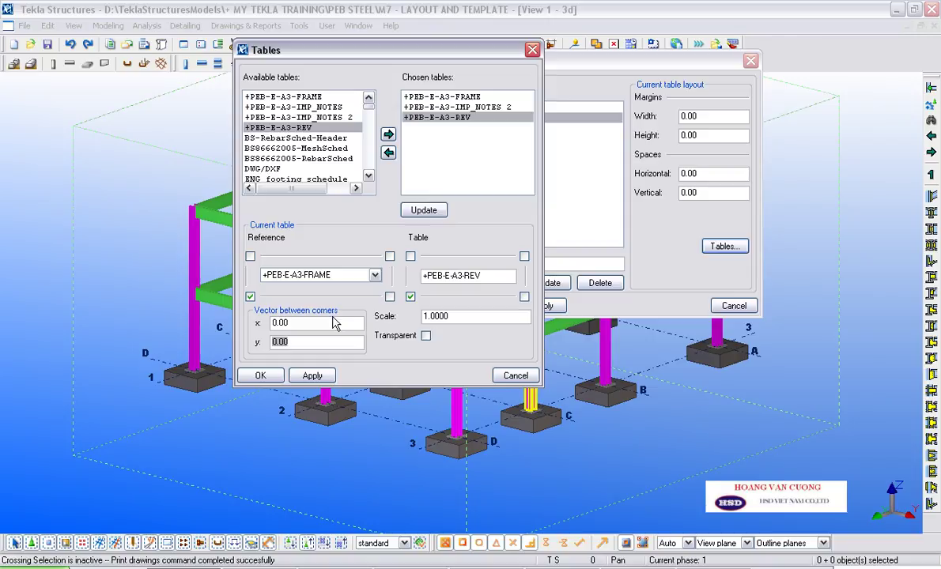
# Step: Set the REV table's vertical offset to 48, update A3, apply PEB-E, and pick ELEVATION AT GRID 1
pyautogui.write('48')
pyautogui.click(412, 207)
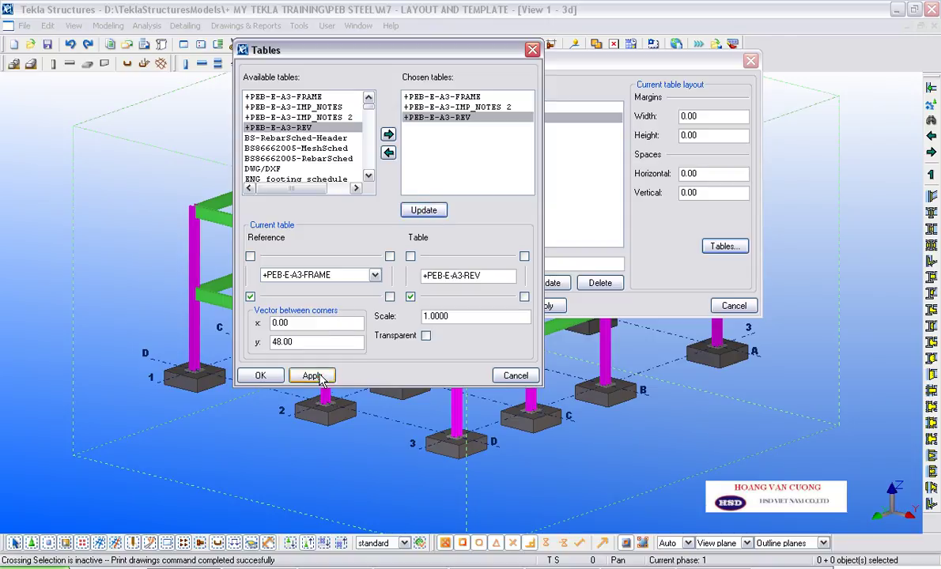
pyautogui.click(257, 374)
pyautogui.click(547, 283)
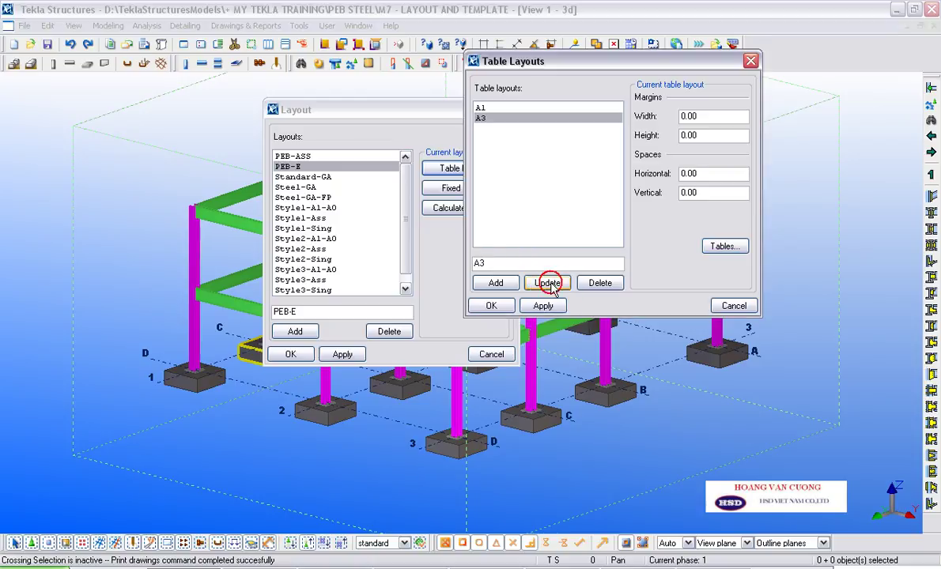
pyautogui.click(491, 305)
pyautogui.click(337, 355)
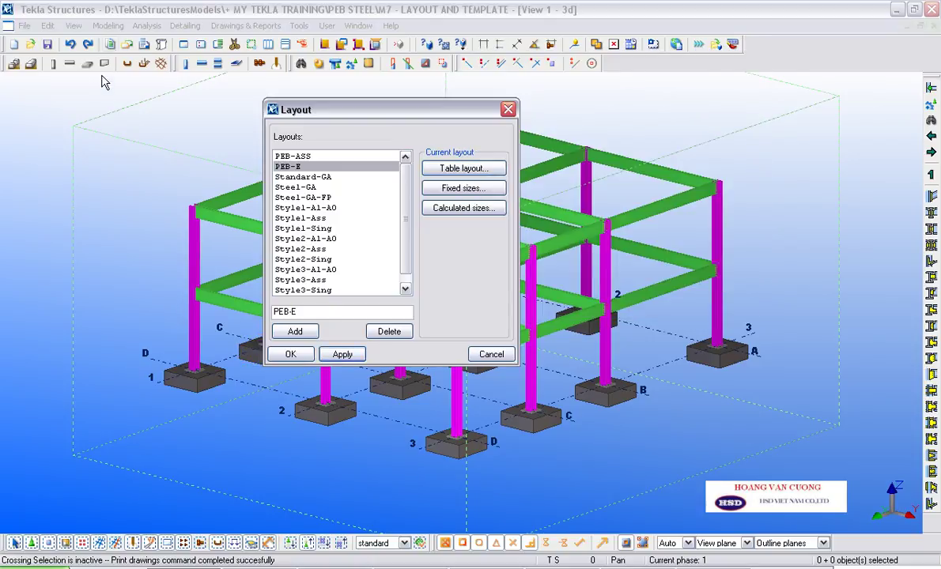
pyautogui.click(141, 45)
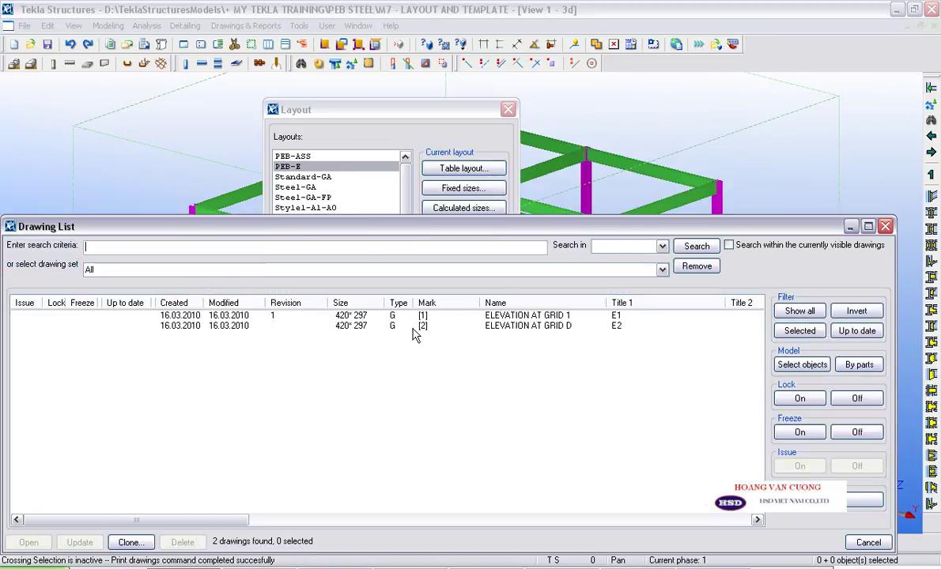
pyautogui.click(423, 315)
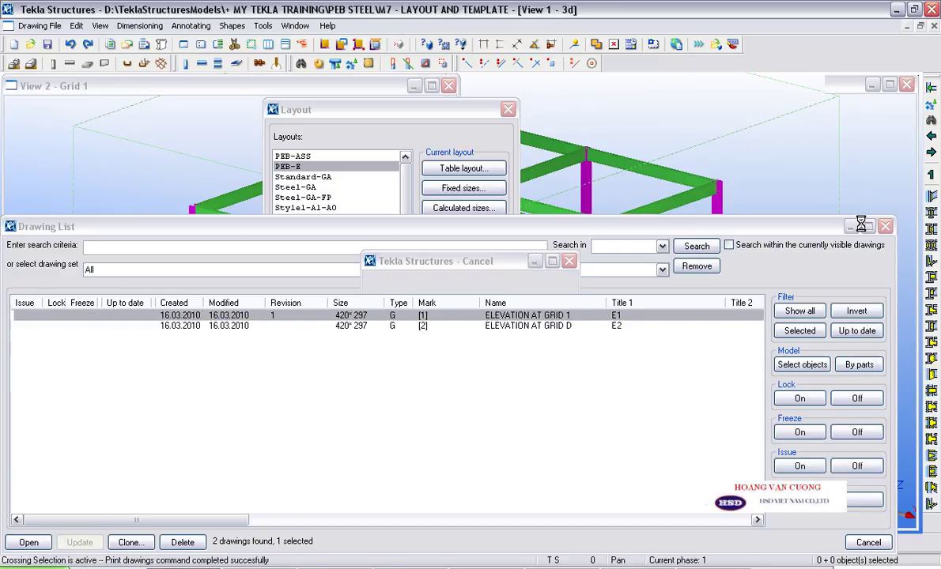
# Step: Open ELEVATION AT GRID 1 and zoom to its revision row and CO.No, DRN, CHK cells
pyautogui.click(852, 227)
pyautogui.scroll(2, 651, 236)
pyautogui.scroll(2, 624, 229)
pyautogui.scroll(2, 600, 236)
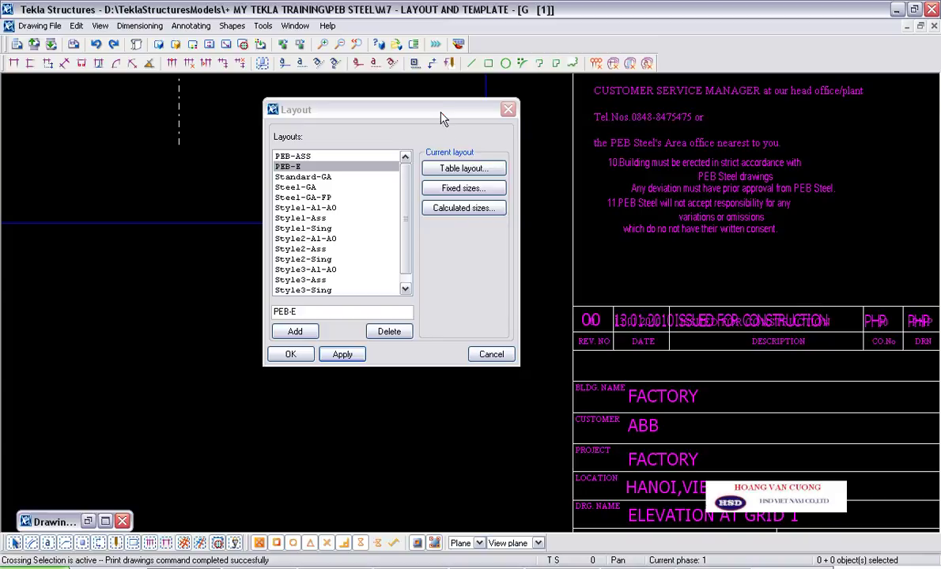
pyautogui.moveTo(441, 111); pyautogui.dragTo(48, 79)
pyautogui.moveTo(570, 320); pyautogui.dragTo(354, 294, button='middle')
pyautogui.scroll(2, 606, 284)
pyautogui.scroll(1, 606, 284)
pyautogui.moveTo(624, 300); pyautogui.dragTo(716, 311, button='middle')
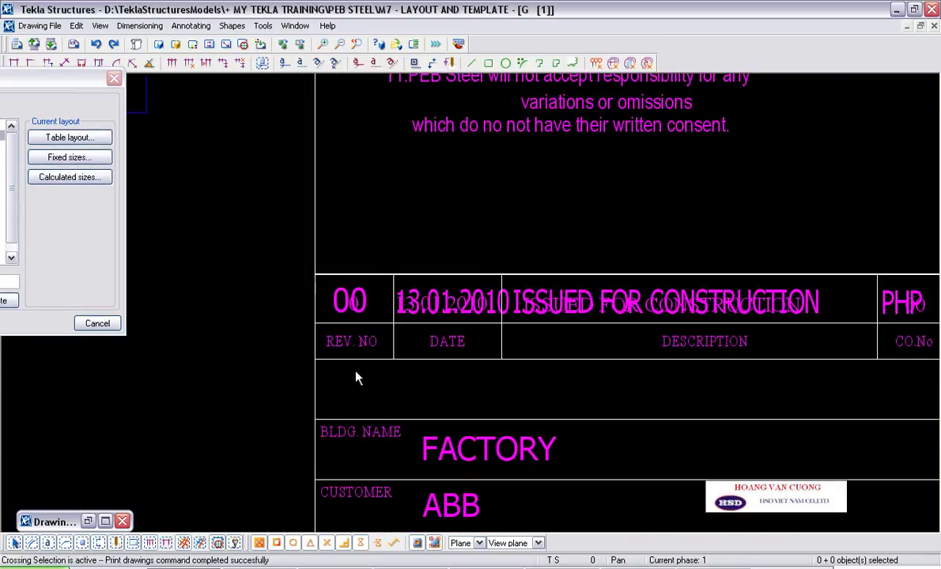
pyautogui.scroll(2, 360, 348)
pyautogui.scroll(2, 421, 295)
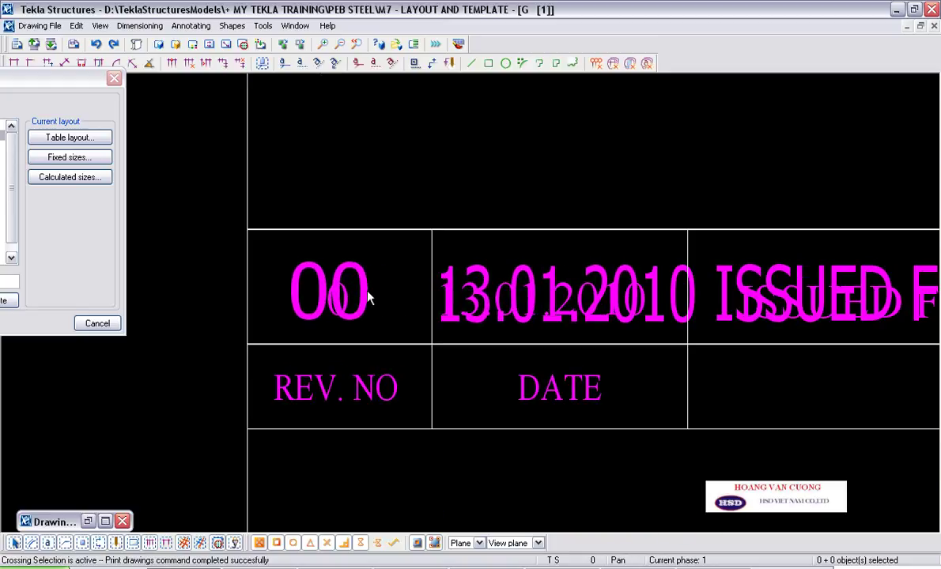
pyautogui.scroll(-5, 377, 307)
pyautogui.moveTo(781, 313); pyautogui.dragTo(596, 283, button='middle')
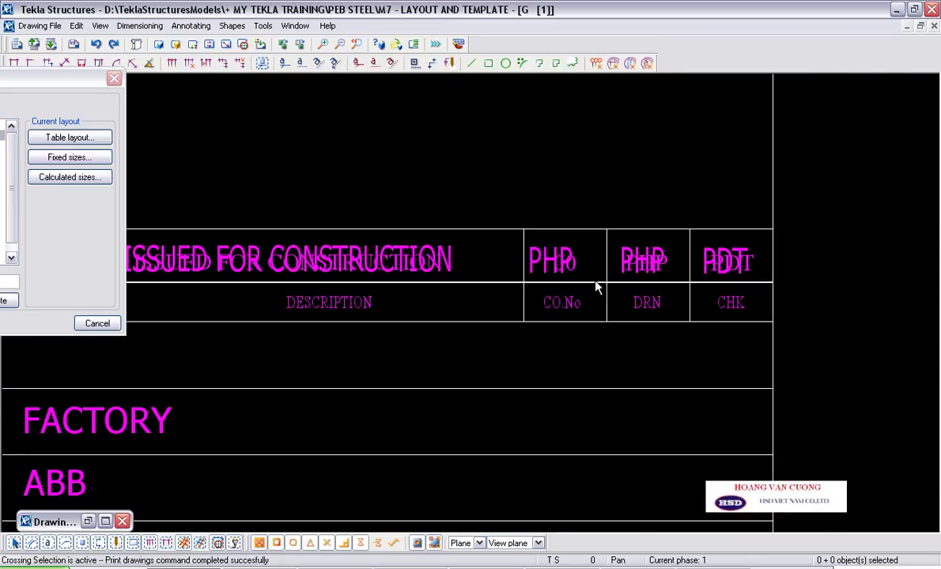
pyautogui.scroll(2, 628, 286)
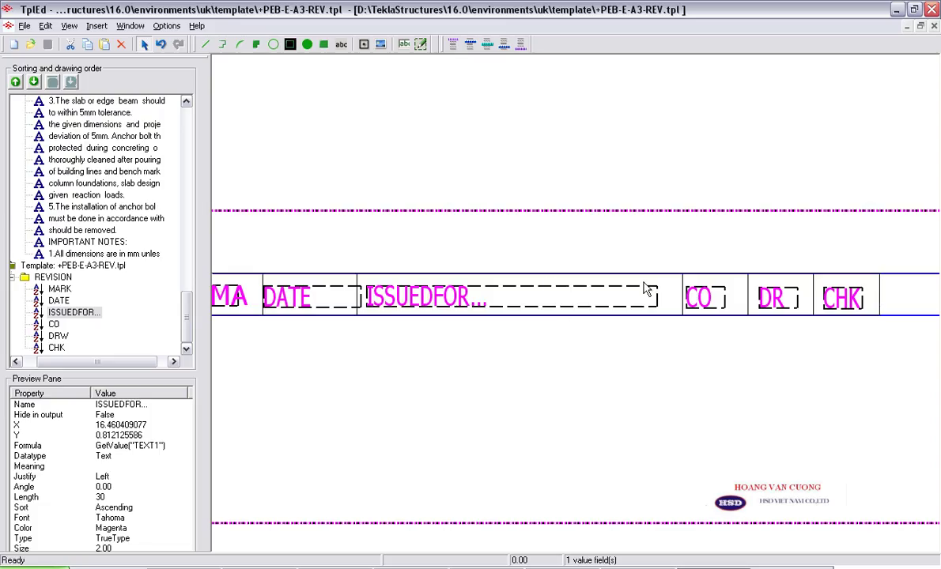
# Step: Select ISSUEDFOR and check the CO.No text's font without changing it
pyautogui.moveTo(601, 269); pyautogui.dragTo(574, 290, button='middle')
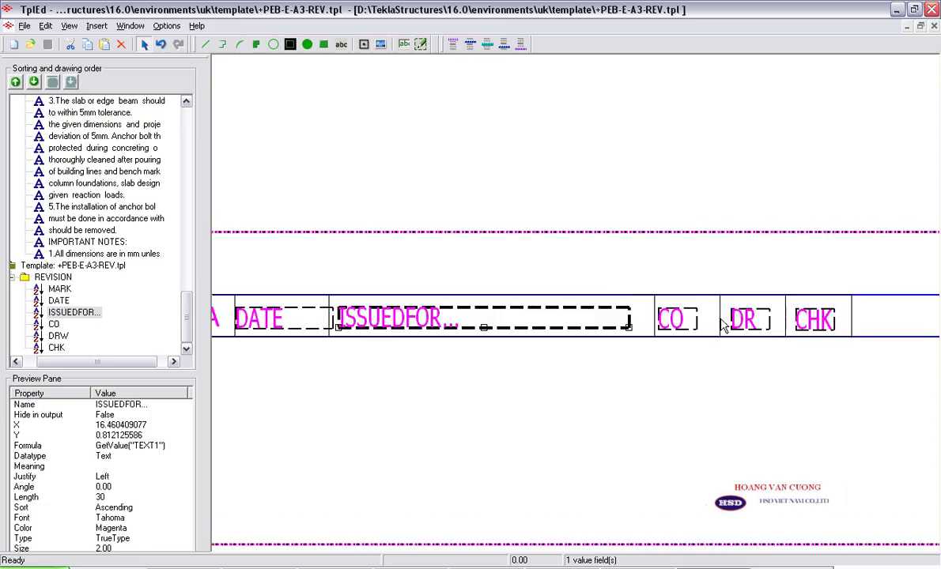
pyautogui.scroll(-1, 684, 312)
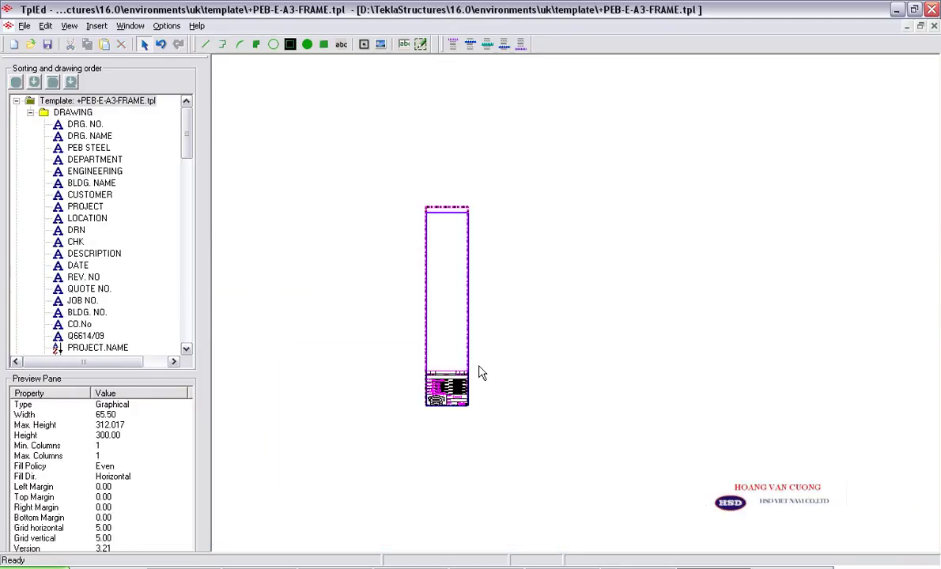
pyautogui.scroll(1, 480, 372)
pyautogui.scroll(1, 451, 364)
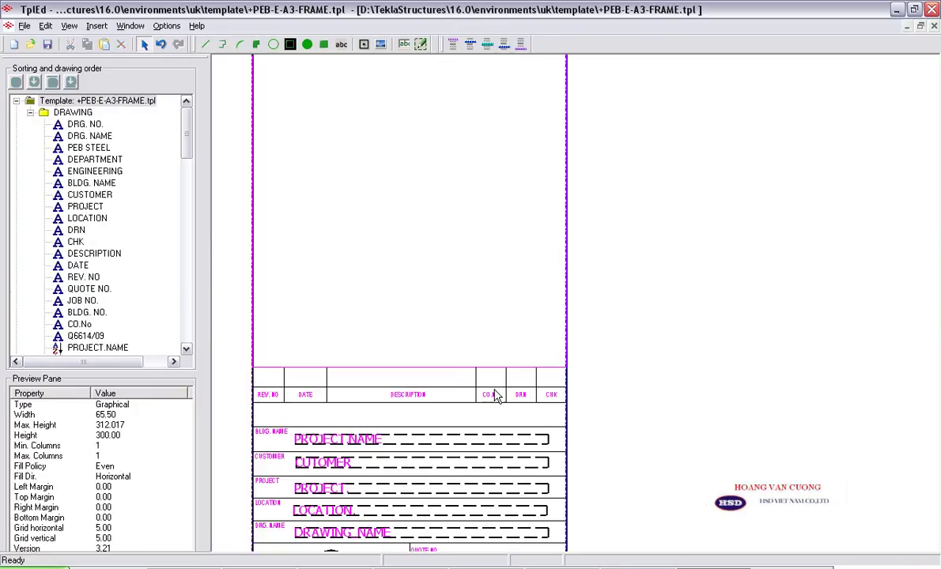
pyautogui.scroll(1, 472, 398)
pyautogui.doubleClick(472, 396)
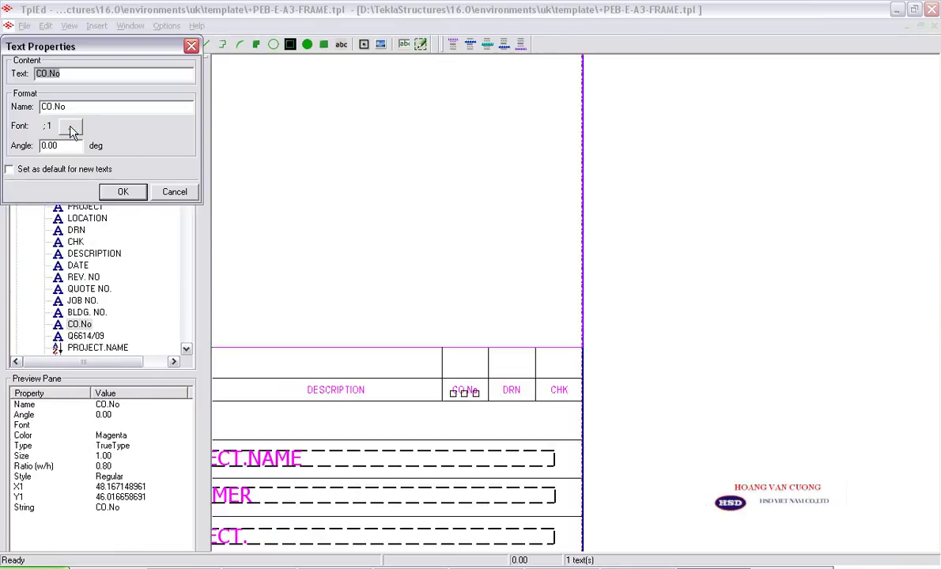
pyautogui.click(71, 128)
pyautogui.click(310, 102)
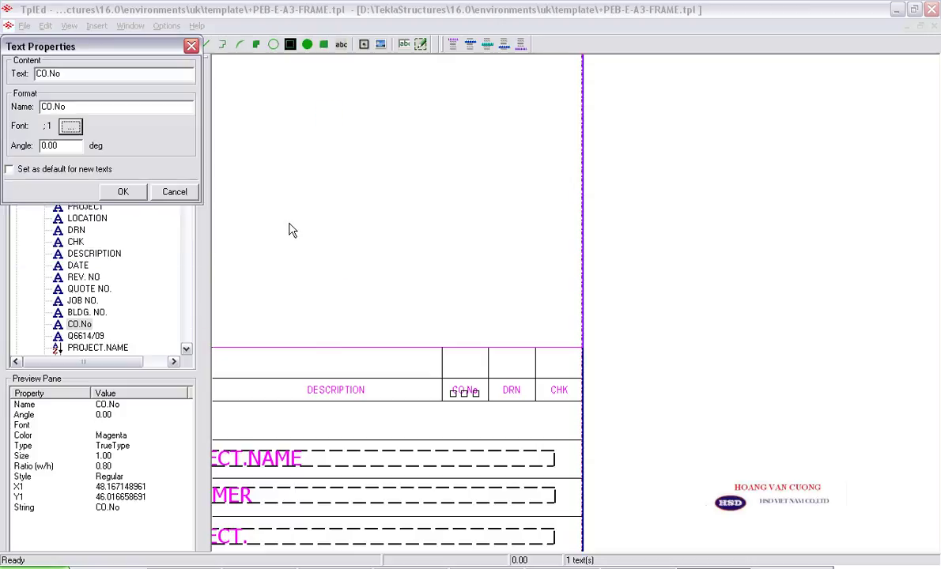
pyautogui.click(190, 196)
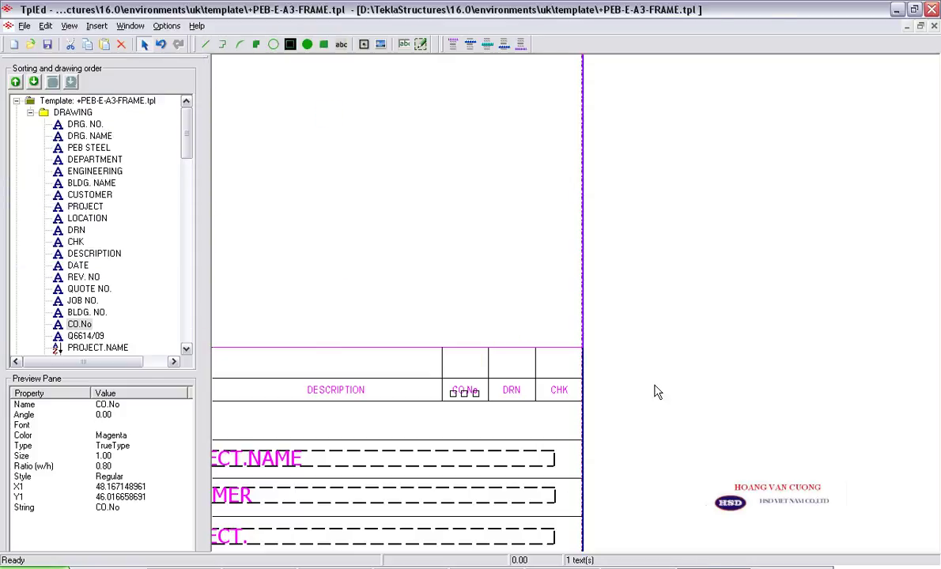
pyautogui.hotkey('ctrl', 'Tab')
pyautogui.hotkey('ctrl', 'Tab')
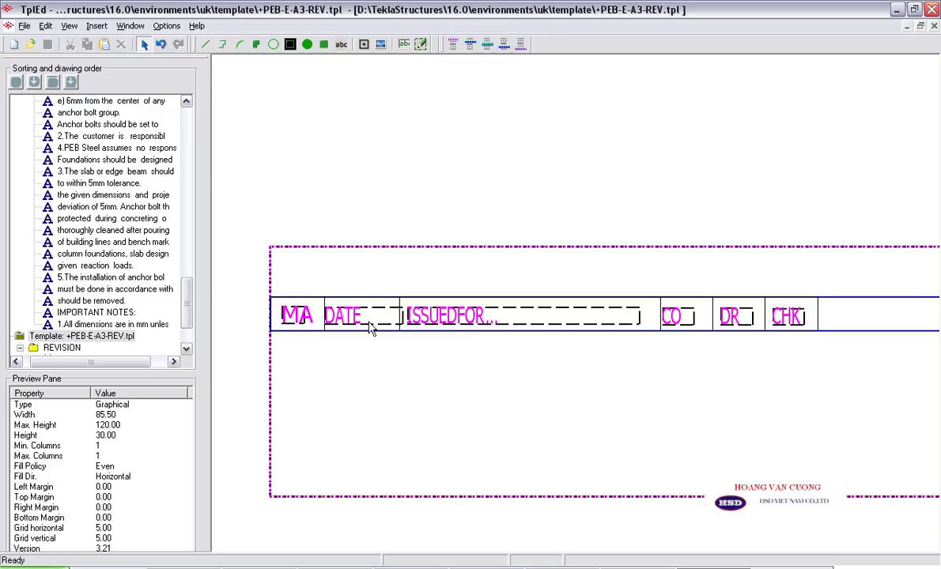
# Step: Check the MARK value field's font settings without changing them
pyautogui.doubleClick(286, 326)
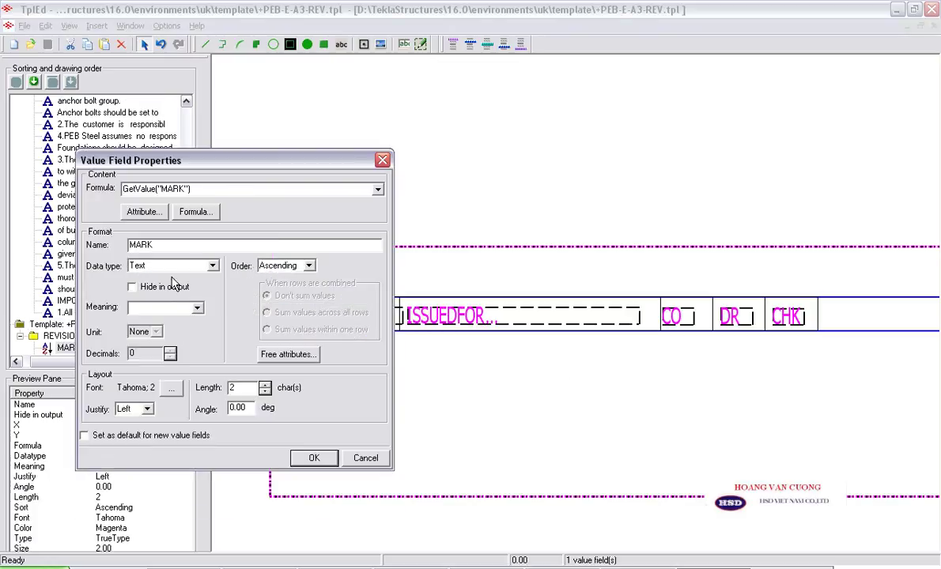
pyautogui.click(170, 388)
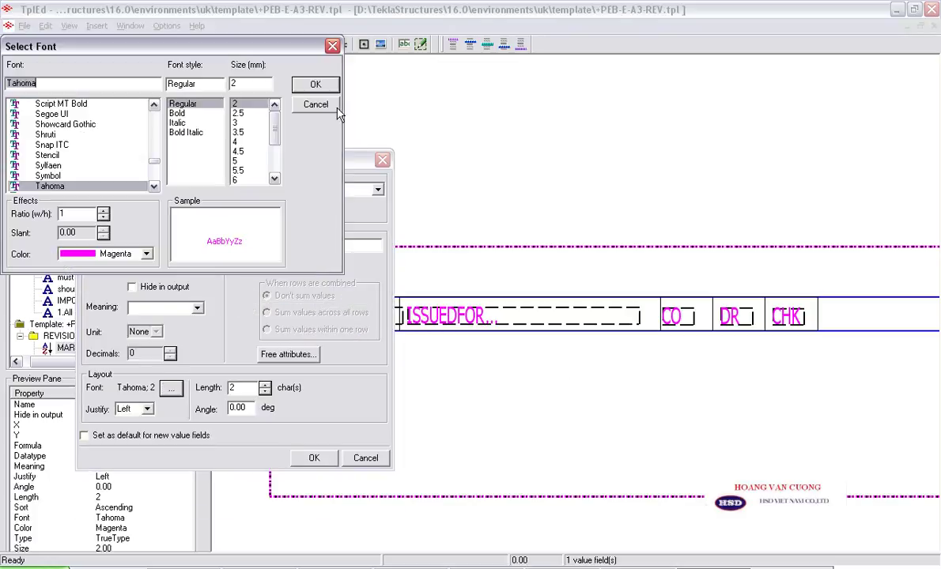
pyautogui.click(328, 108)
pyautogui.click(362, 457)
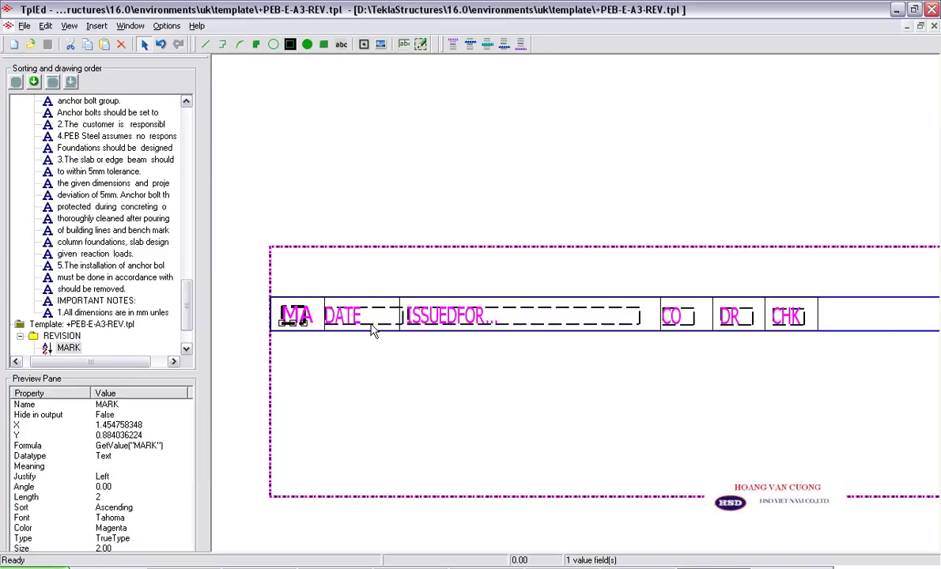
# Step: Select all six revision value fields and change their Tahoma font size from 2 to 1
pyautogui.keyDown('ctrl'); pyautogui.click(329, 314); pyautogui.keyUp('ctrl')
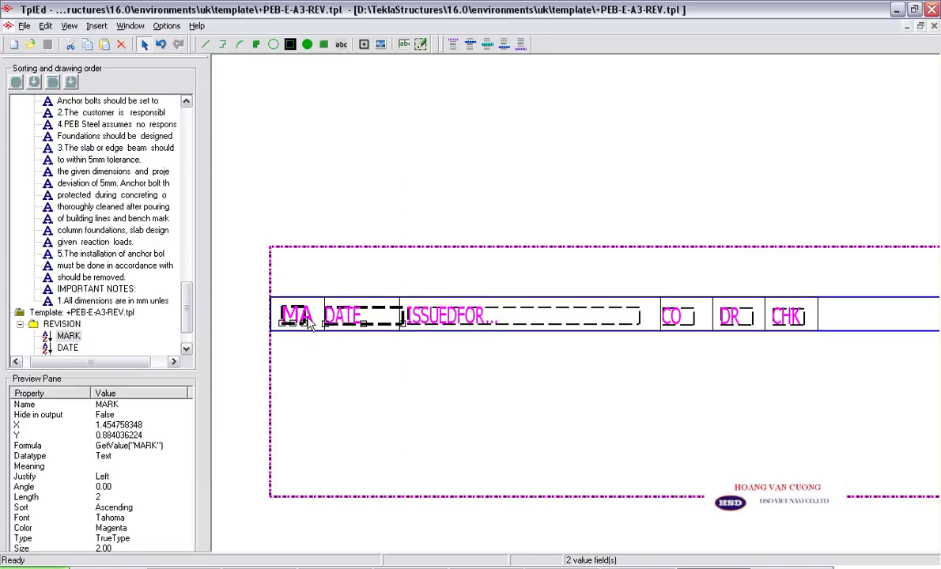
pyautogui.keyDown('ctrl'); pyautogui.click(419, 316); pyautogui.keyUp('ctrl')
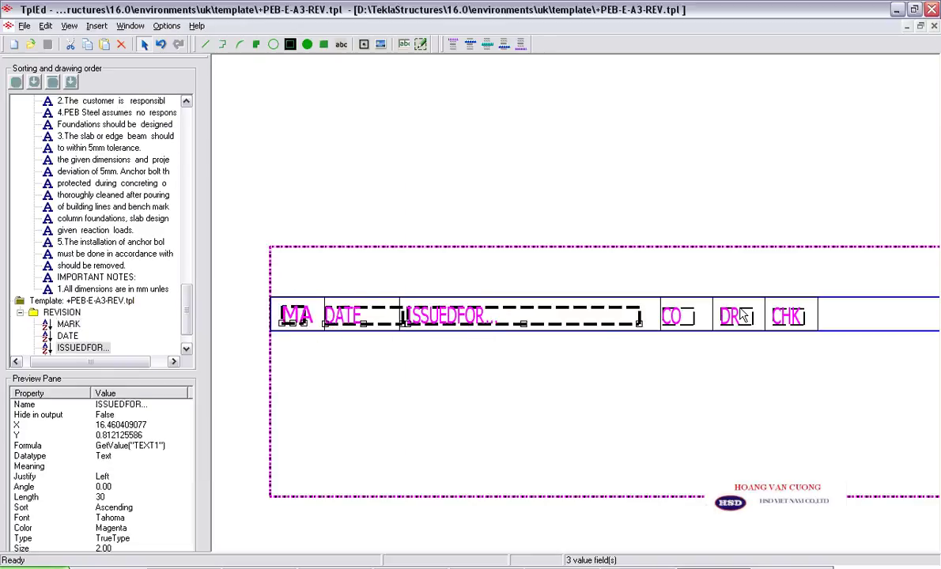
pyautogui.keyDown('ctrl'); pyautogui.click(676, 317); pyautogui.keyUp('ctrl')
pyautogui.keyDown('ctrl'); pyautogui.click(731, 316); pyautogui.keyUp('ctrl')
pyautogui.keyDown('ctrl'); pyautogui.click(785, 316); pyautogui.keyUp('ctrl')
pyautogui.moveTo(710, 320); pyautogui.dragTo(468, 318, button='middle')
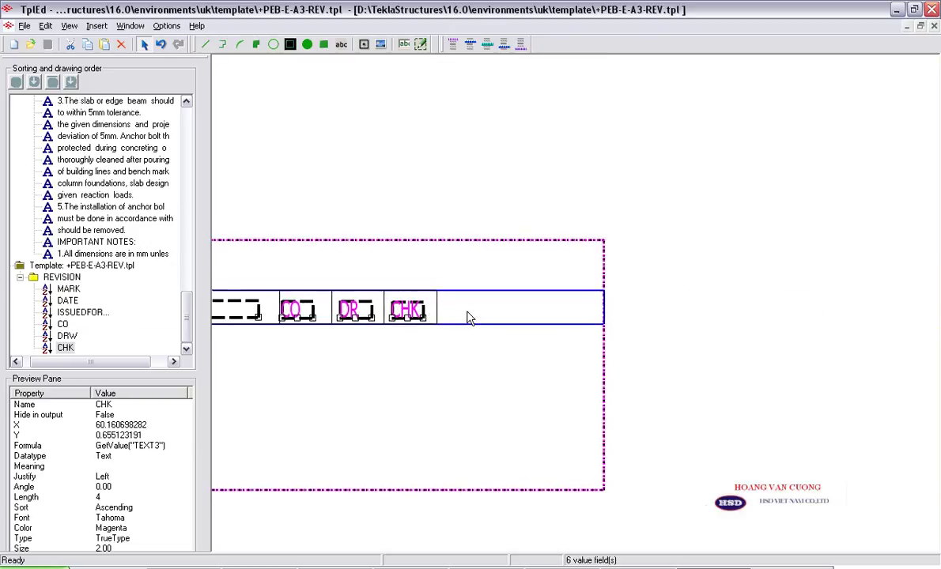
pyautogui.doubleClick(378, 310)
pyautogui.click(171, 387)
pyautogui.click(198, 104)
pyautogui.write('1')
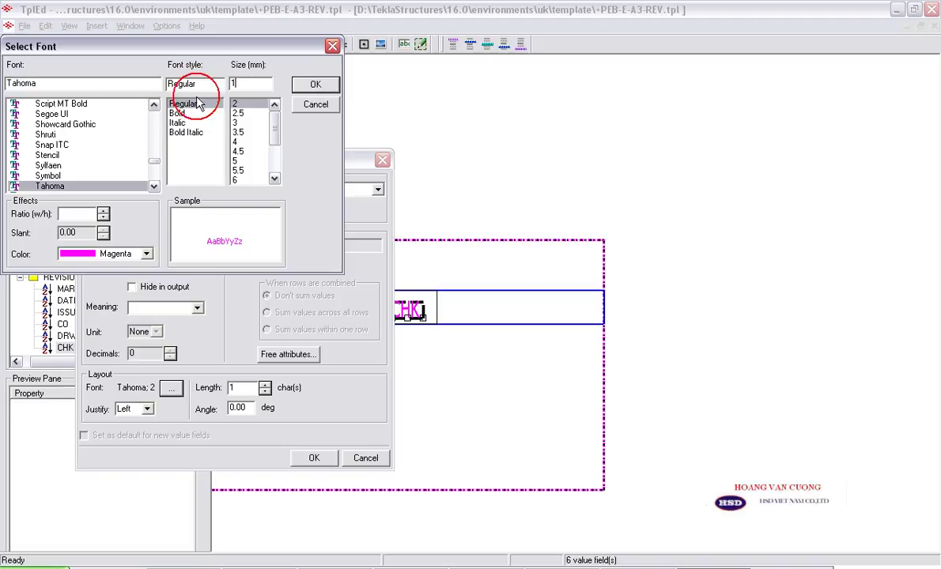
pyautogui.click(81, 199)
pyautogui.click(309, 89)
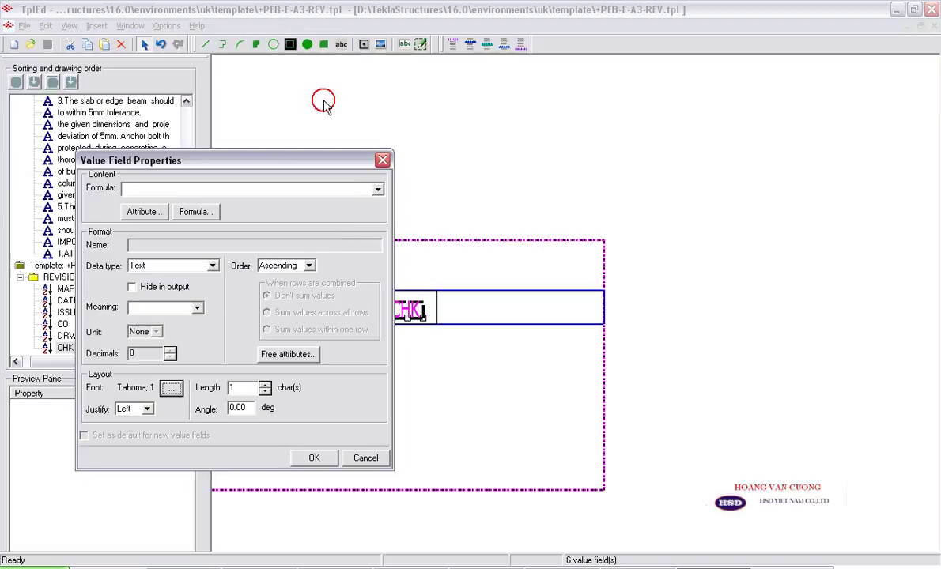
pyautogui.click(314, 457)
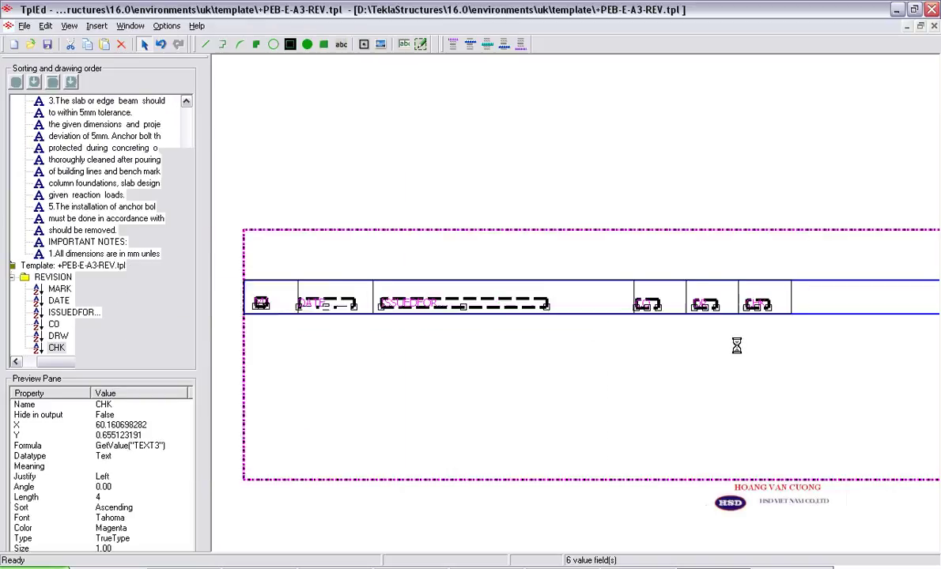
# Step: Crop the REVISION template's right side to the row's end (65.50 wide), then switch to the A3 frame template
pyautogui.scroll(2, 363, 284)
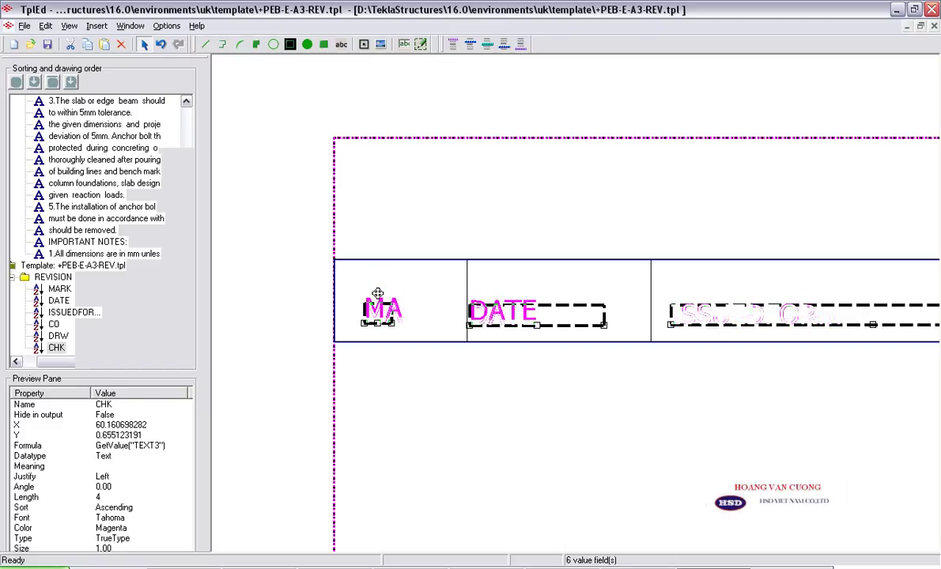
pyautogui.click(422, 199)
pyautogui.scroll(-2, 268, 222)
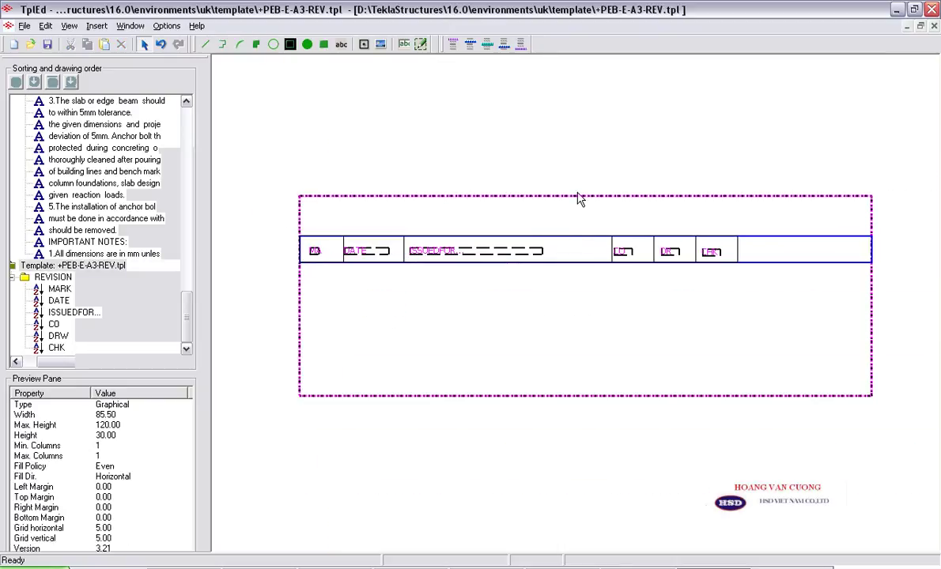
pyautogui.click(753, 240)
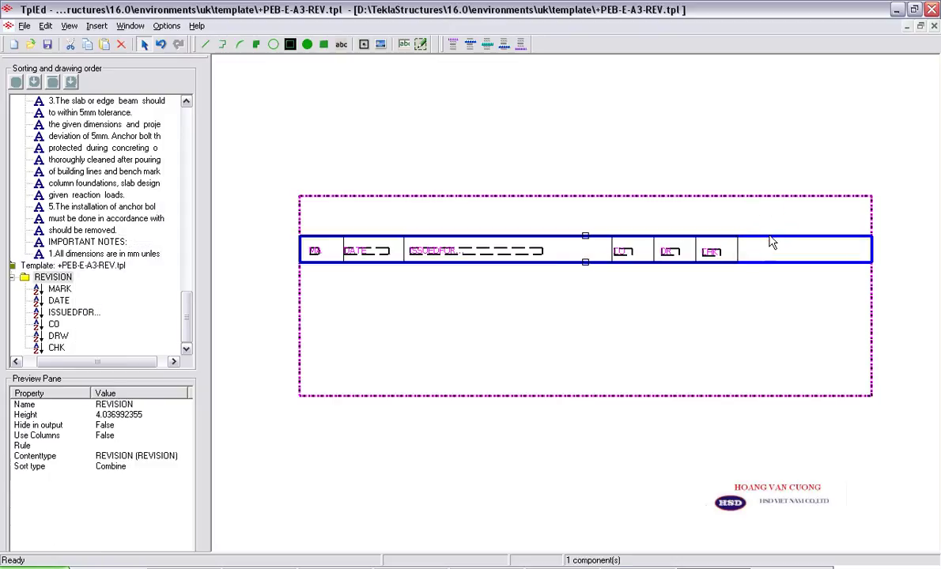
pyautogui.rightClick(769, 236)
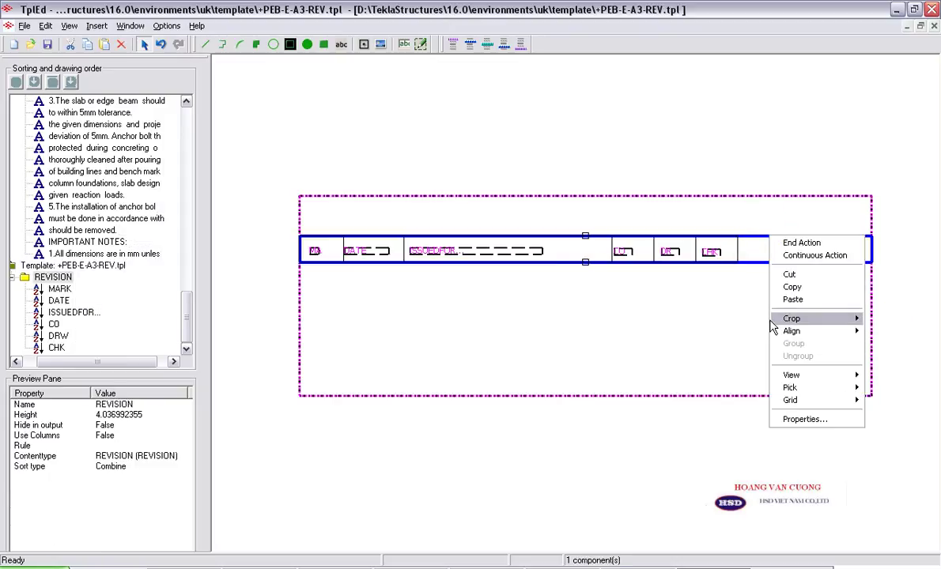
pyautogui.moveTo(791, 317)
pyautogui.click(750, 335)
pyautogui.click(609, 374)
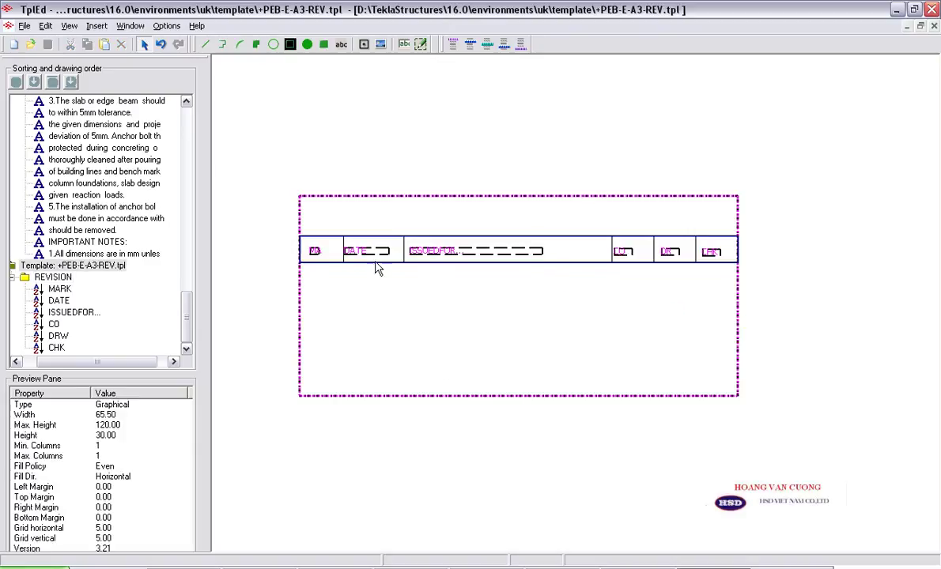
pyautogui.hotkey('ctrl', 'Tab')
# Step: Cycle past the important notes template and ZWCAD back to the Tekla Structures drawing window
pyautogui.scroll(1, 492, 393)
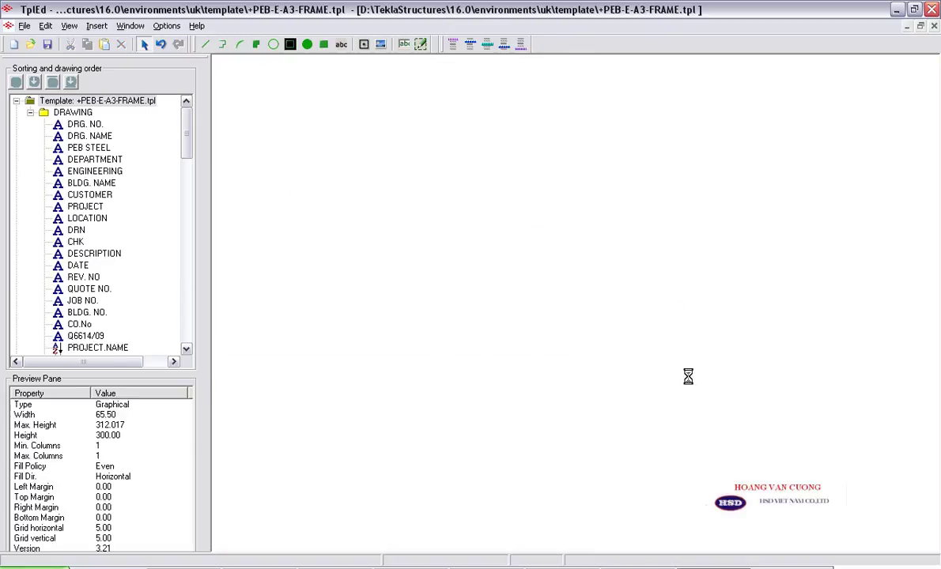
pyautogui.scroll(-1, 474, 281)
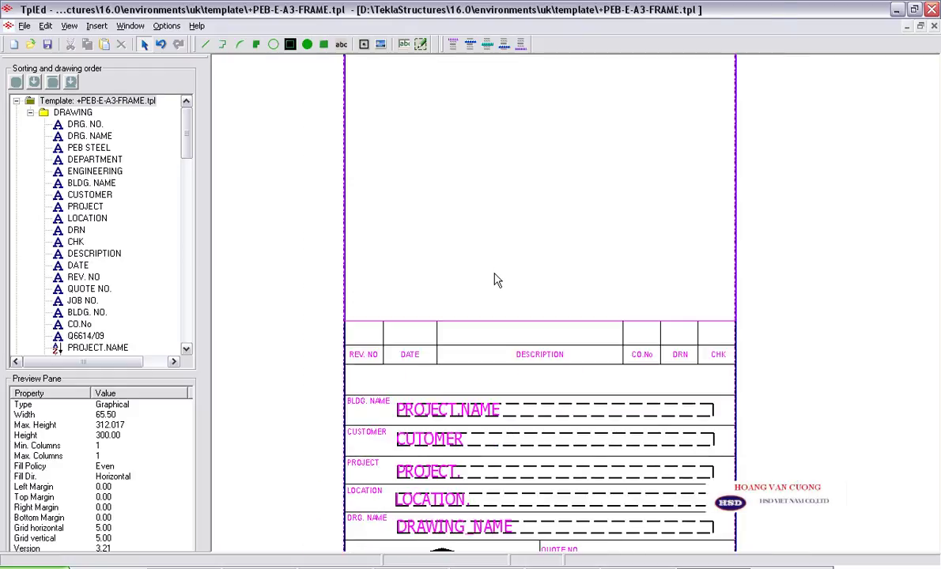
pyautogui.hotkey('ctrl', 'Tab')
pyautogui.hotkey('alt', 'Tab')
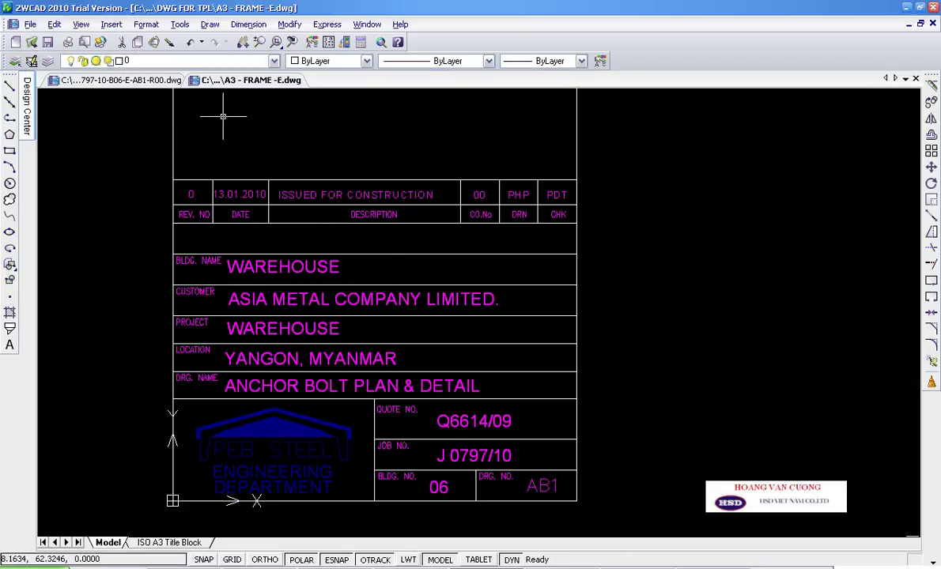
pyautogui.hotkey('alt', 'Tab')
pyautogui.hotkey('alt', 'Tab')
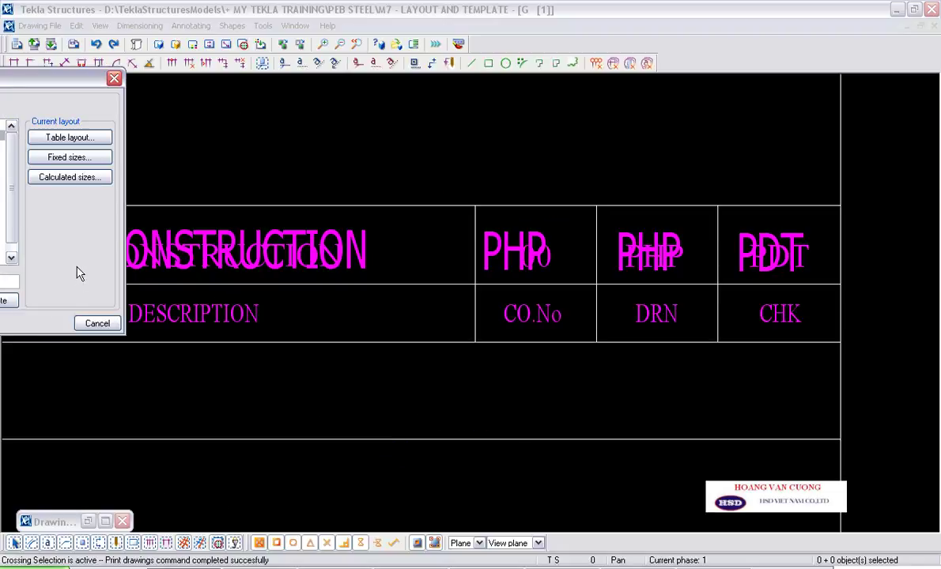
# Step: Open ELEVATION AT GRID 1 from the Drawing List and minimize the list
pyautogui.click(17, 45)
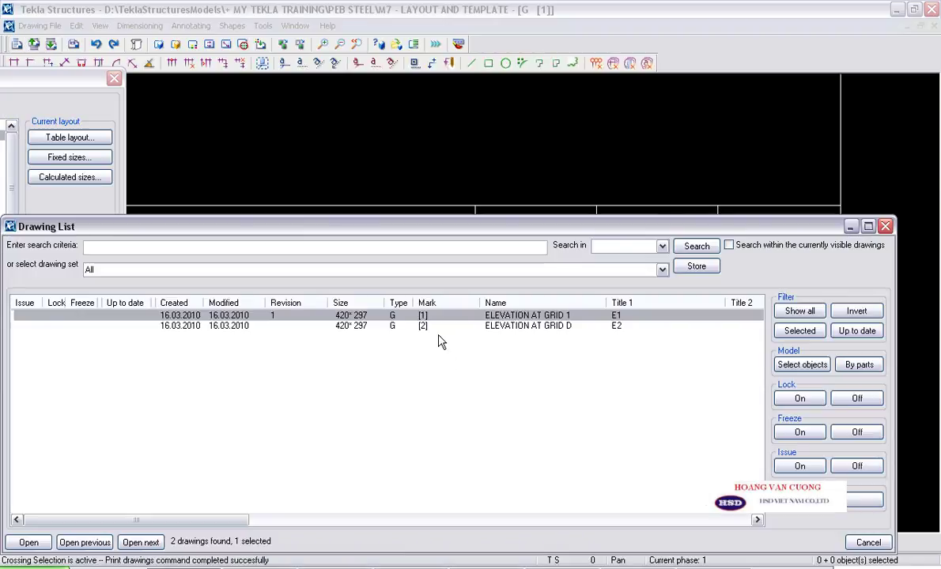
pyautogui.doubleClick(437, 318)
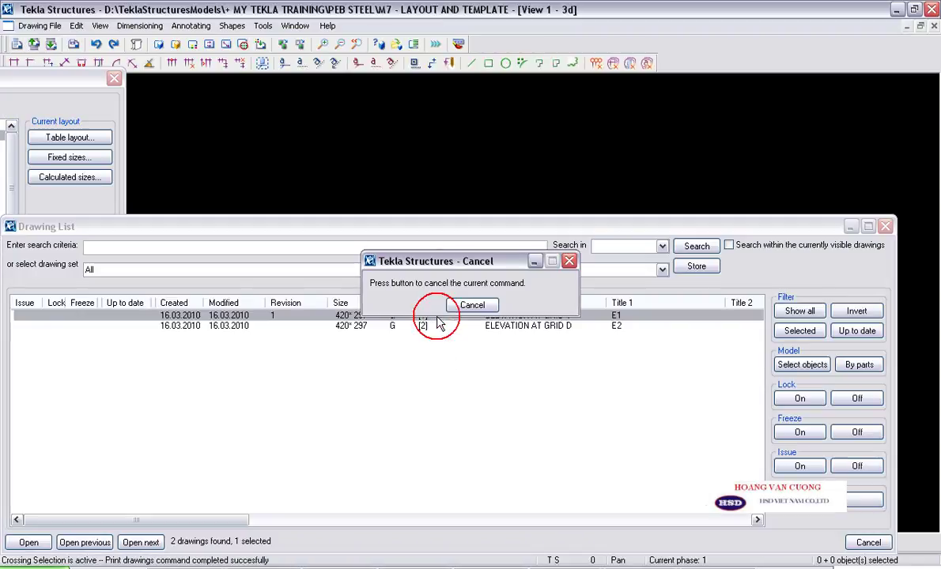
pyautogui.click(851, 227)
pyautogui.scroll(1, 698, 288)
pyautogui.scroll(3, 638, 384)
pyautogui.scroll(2, 664, 340)
pyautogui.scroll(1, 664, 340)
pyautogui.scroll(1, 619, 347)
pyautogui.scroll(1, 659, 346)
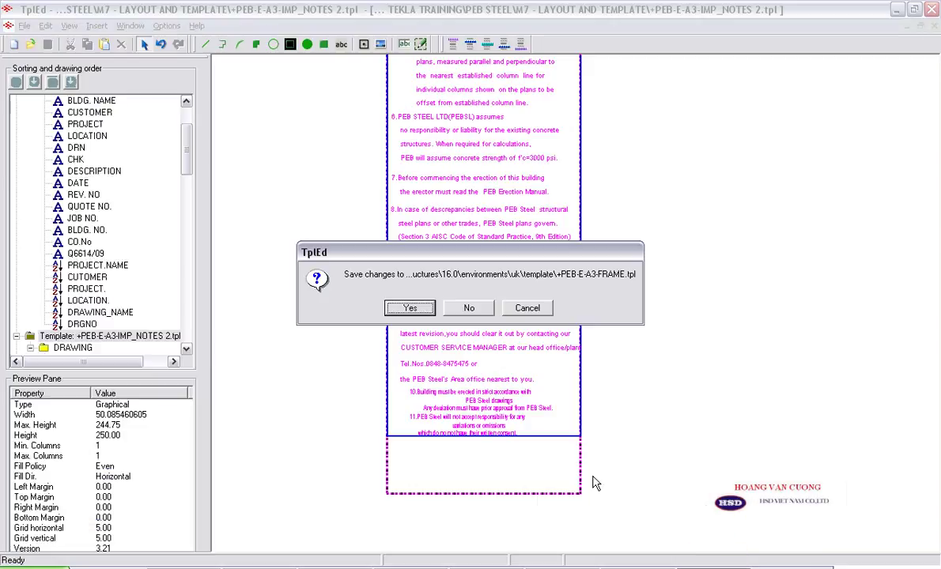
# Step: Save the A3 frame template changes and zoom in on the drawing's title block
pyautogui.click(433, 309)
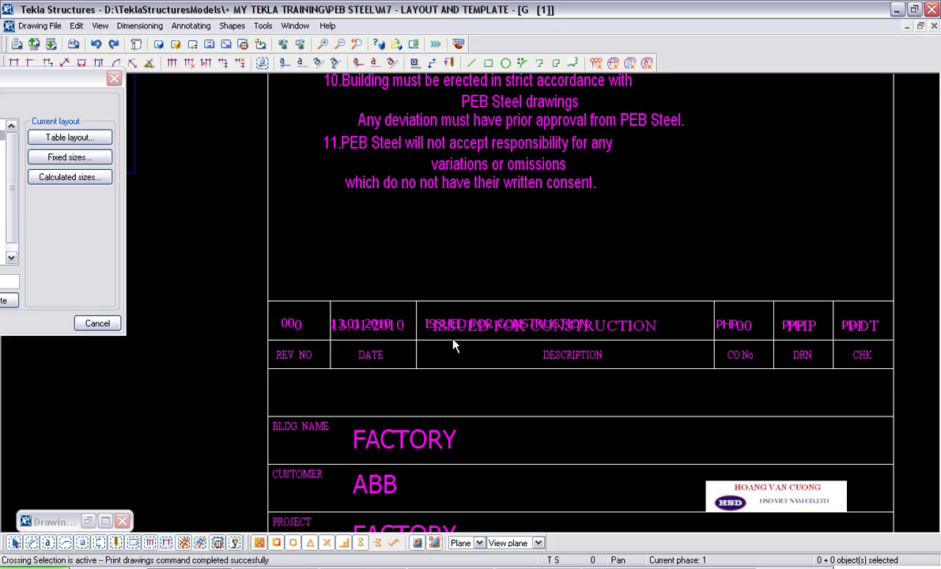
pyautogui.scroll(1, 443, 321)
pyautogui.scroll(1, 408, 349)
pyautogui.scroll(1, 408, 350)
pyautogui.scroll(1, 387, 329)
pyautogui.scroll(1, 392, 332)
pyautogui.moveTo(371, 318); pyautogui.dragTo(366, 313, button='middle')
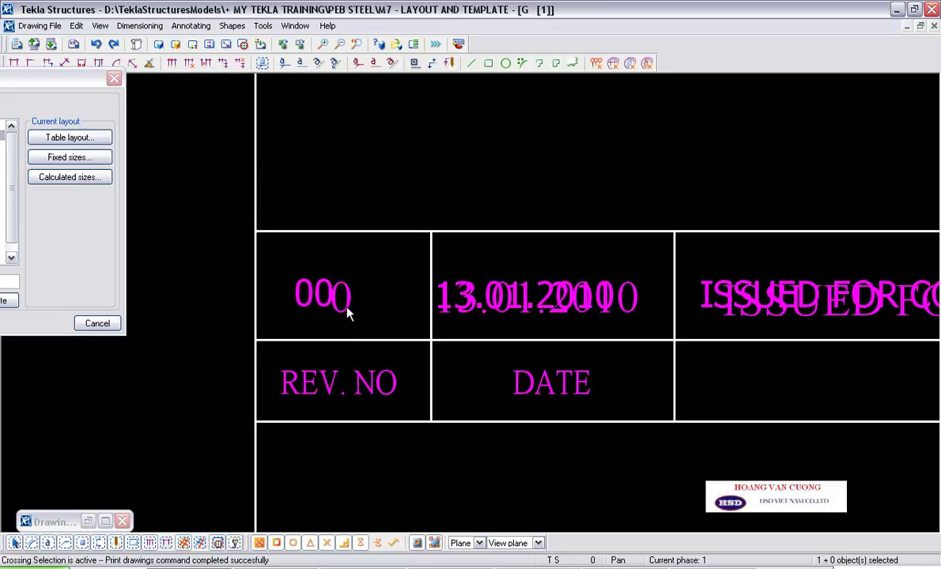
# Step: Open the title block's frame template in TplEd, then close it and exit the editor
pyautogui.click(316, 299)
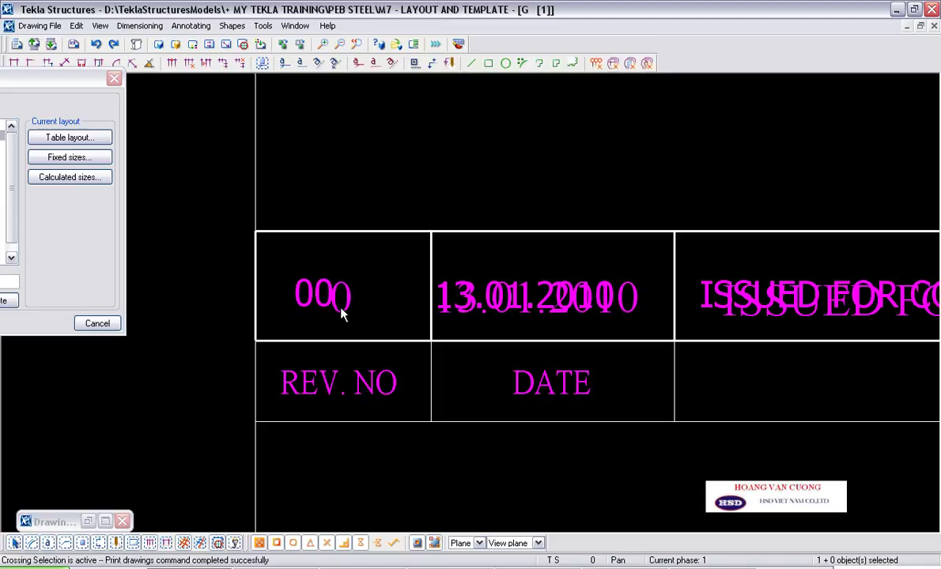
pyautogui.doubleClick(341, 315)
pyautogui.click(440, 340)
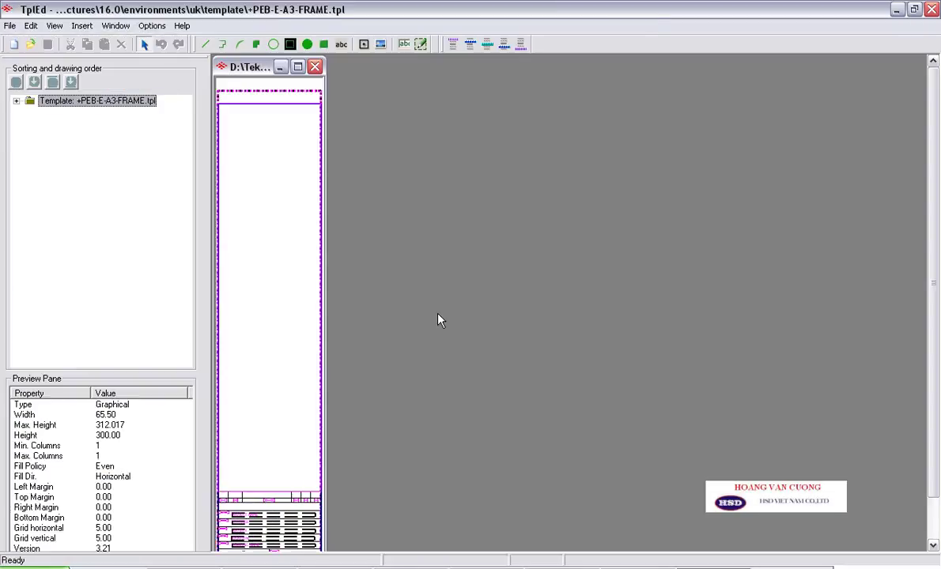
pyautogui.click(298, 66)
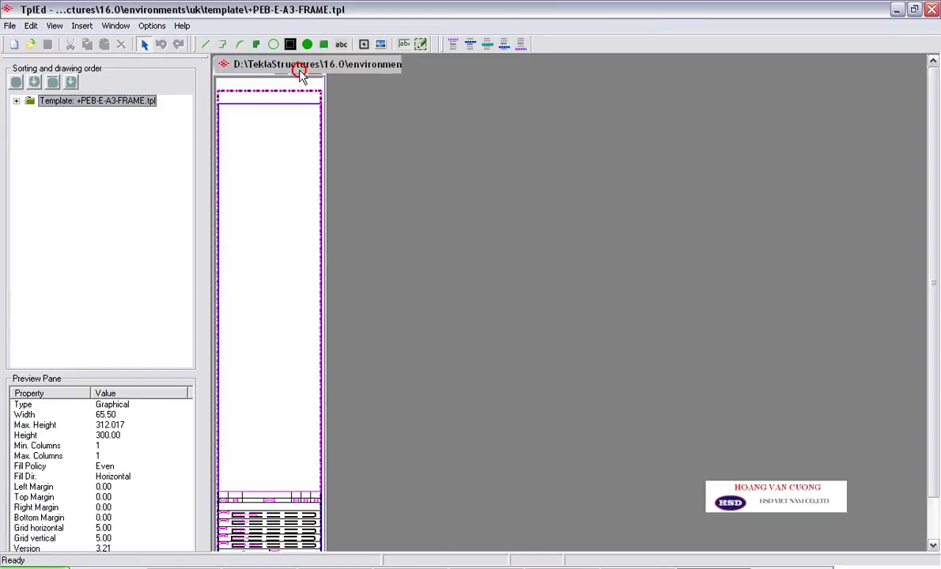
pyautogui.scroll(3, 458, 382)
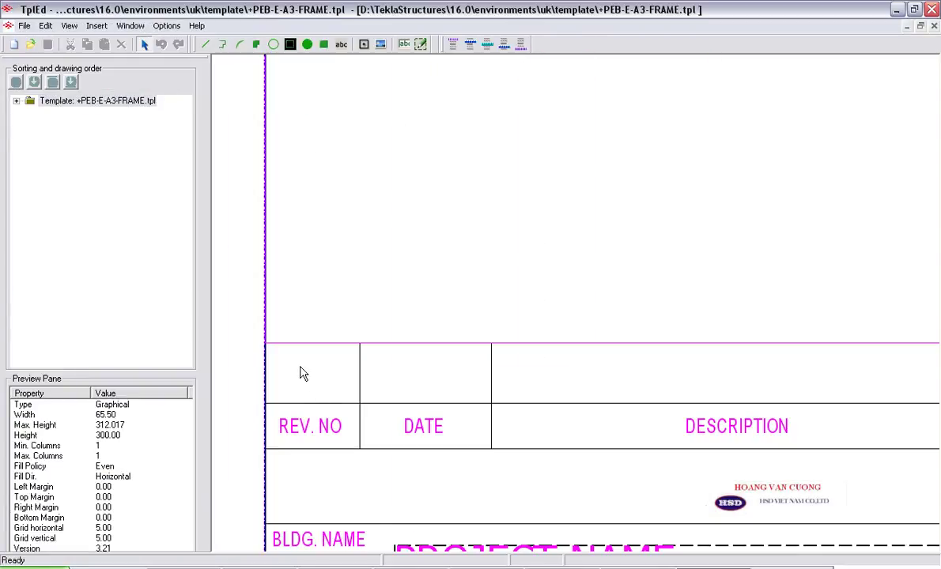
pyautogui.scroll(-1, 300, 374)
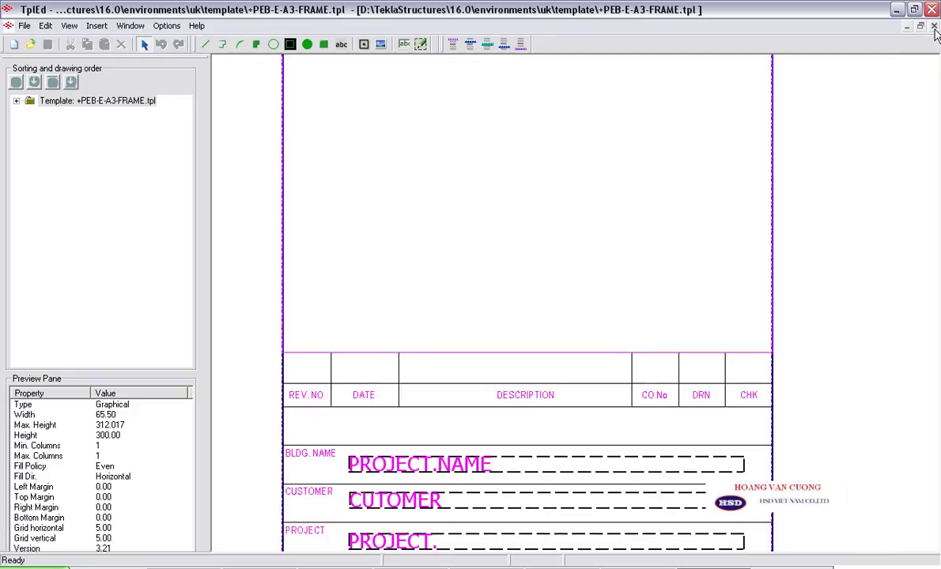
pyautogui.click(933, 26)
pyautogui.hotkey('alt', 'F4')
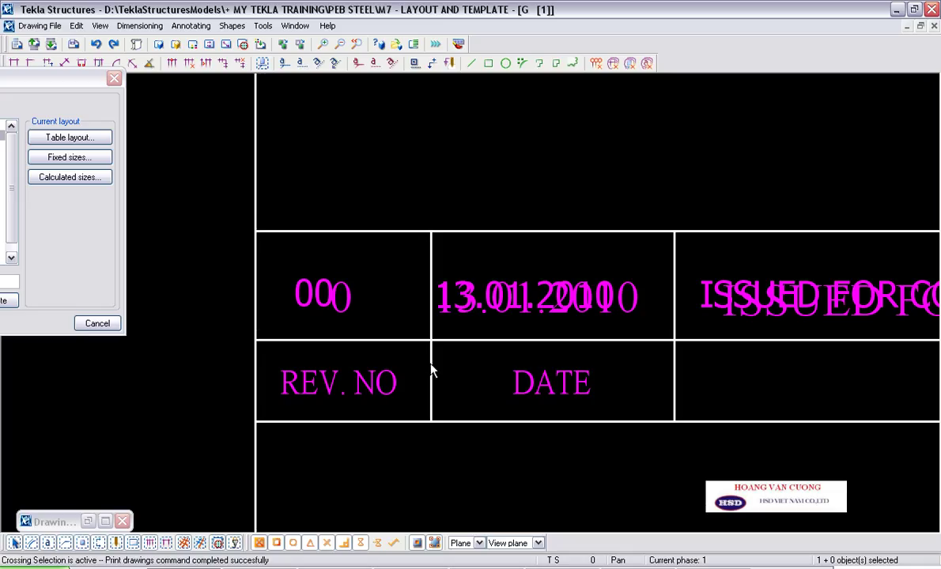
# Step: Pan across the revision row's DESCRIPTION, DRN and CHK columns, then close the Layout settings and open the Drawing List
pyautogui.scroll(1, 380, 315)
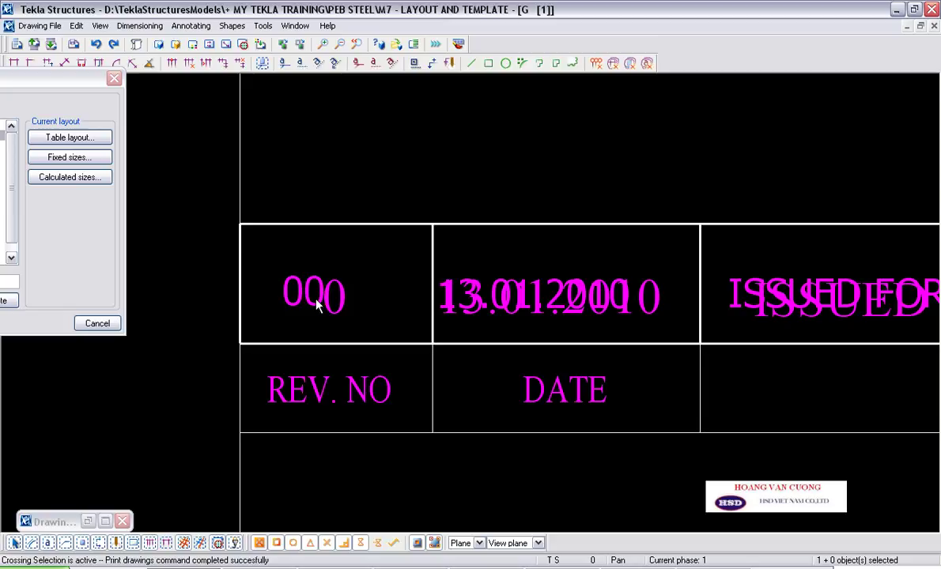
pyautogui.scroll(-3, 316, 304)
pyautogui.moveTo(343, 320); pyautogui.dragTo(480, 324, button='middle')
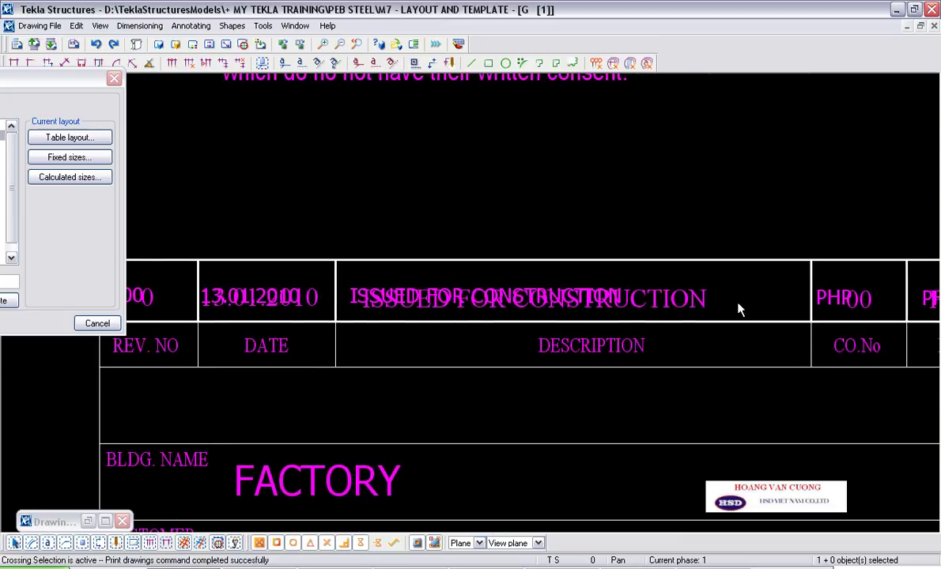
pyautogui.moveTo(684, 280); pyautogui.dragTo(452, 298, button='middle')
pyautogui.scroll(2, 787, 295)
pyautogui.click(426, 318)
pyautogui.doubleClick(422, 315)
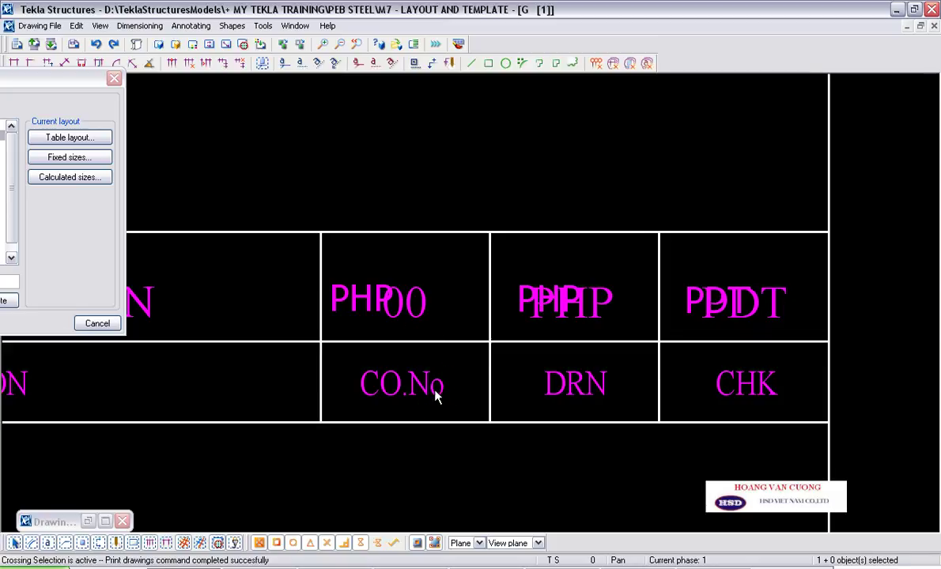
pyautogui.scroll(-2, 397, 148)
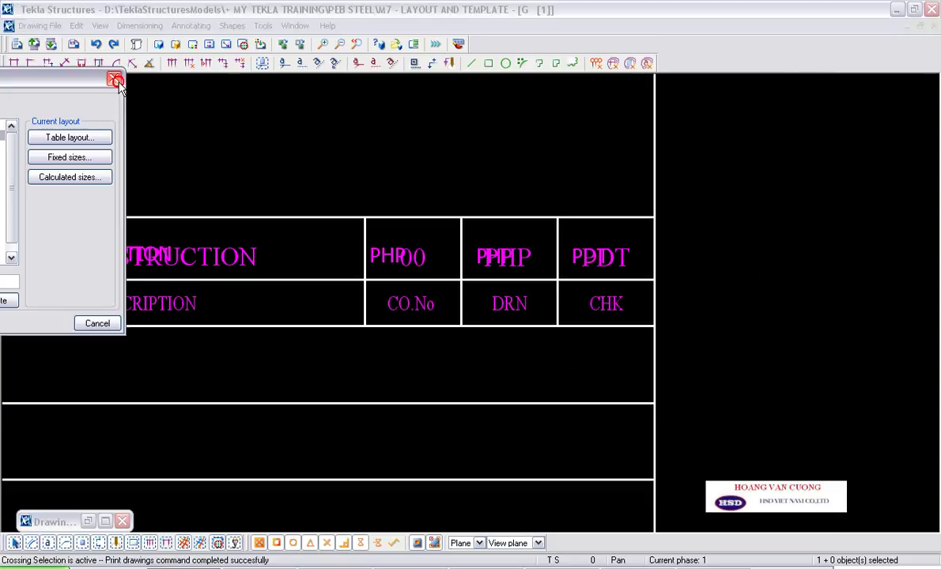
pyautogui.click(114, 78)
pyautogui.click(16, 44)
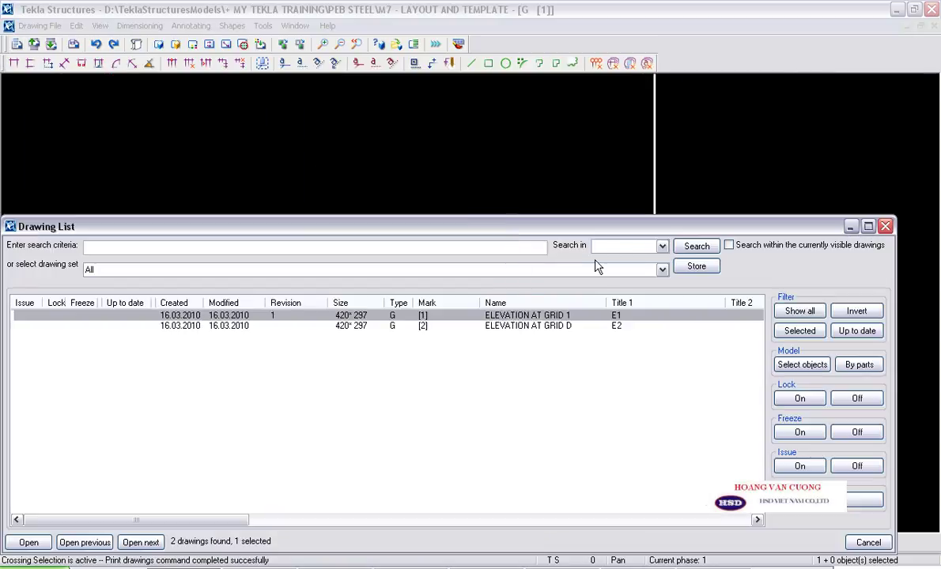
# Step: Create revision 01 ISSUED AS CHANGED, 17.01.2010, initials ABC and DEF, saving the settings as IFCH
pyautogui.moveTo(553, 227); pyautogui.dragTo(542, 95)
pyautogui.click(816, 367)
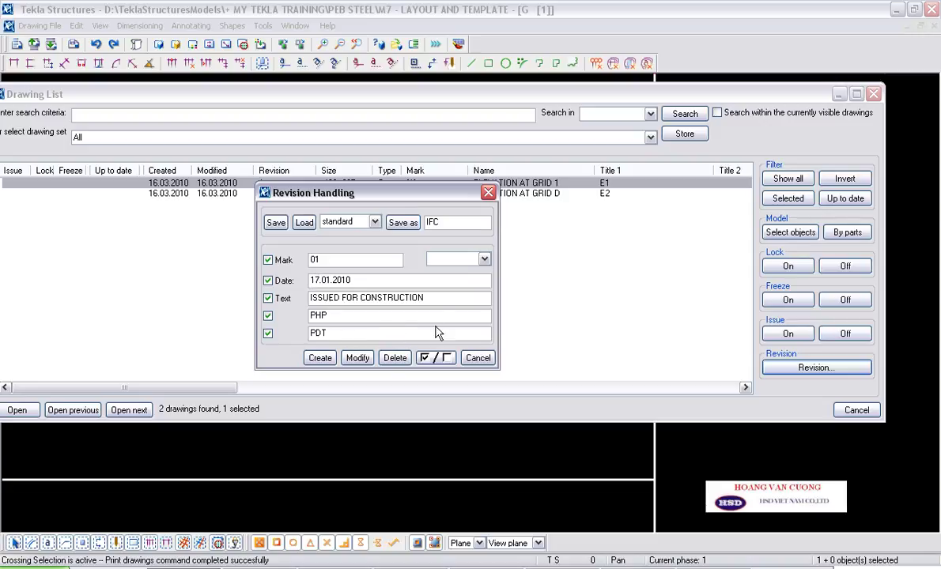
pyautogui.moveTo(440, 303); pyautogui.dragTo(341, 298)
pyautogui.write('AS CHANGED')
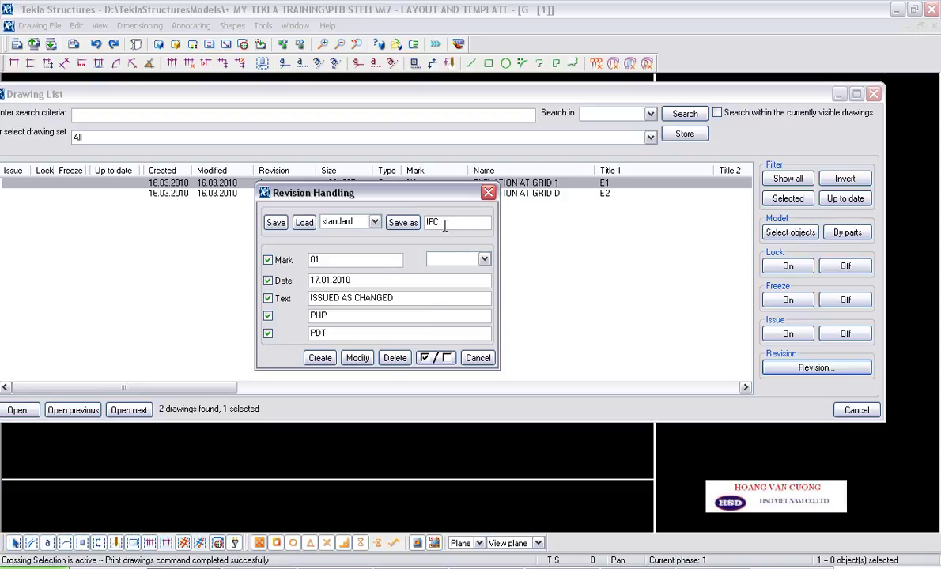
pyautogui.write('C')
pyautogui.doubleClick(335, 317)
pyautogui.write('AB')
pyautogui.doubleClick(317, 333)
pyautogui.write('DEF')
pyautogui.click(402, 222)
pyautogui.click(320, 358)
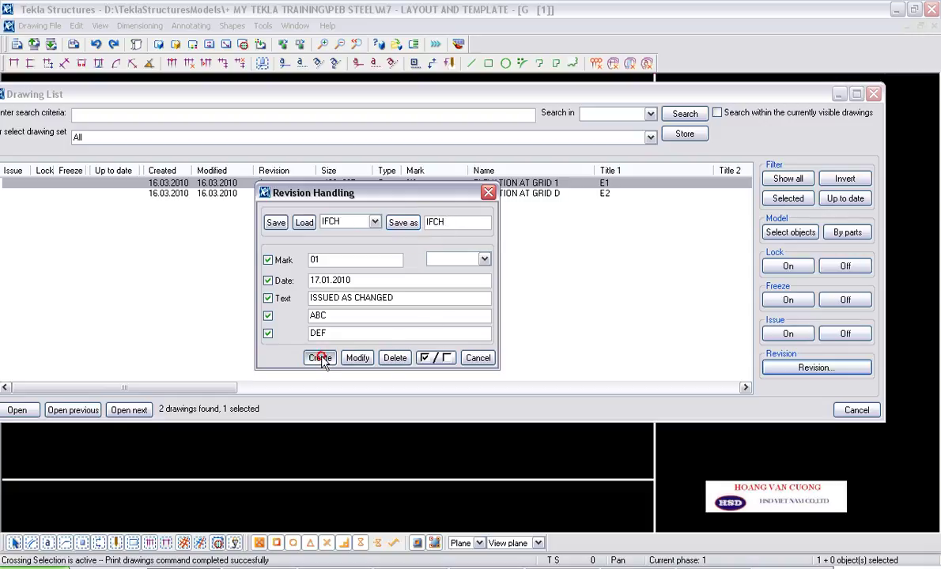
pyautogui.click(471, 358)
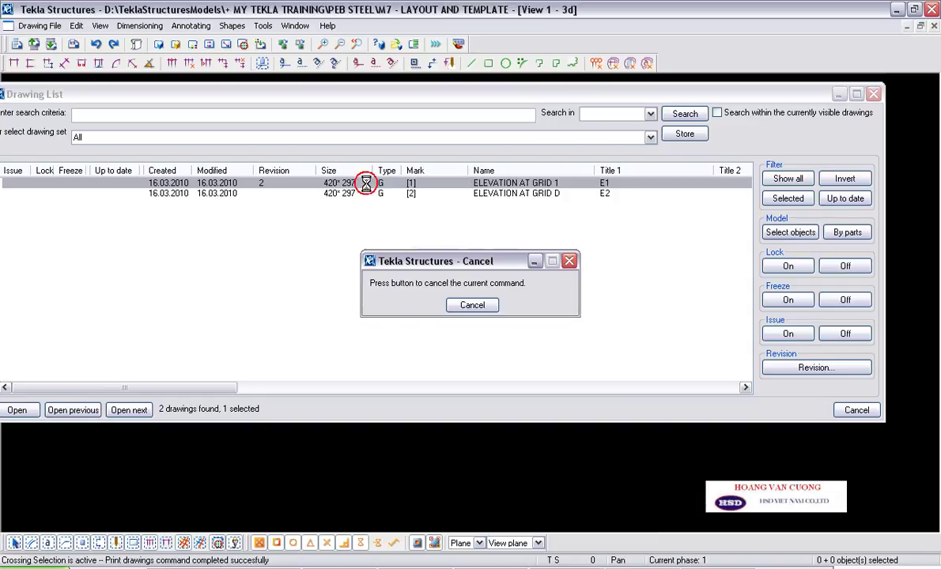
# Step: Open the Grid 1 elevation, zoom to the revision table listing 00 and 01, and select it
pyautogui.click(839, 95)
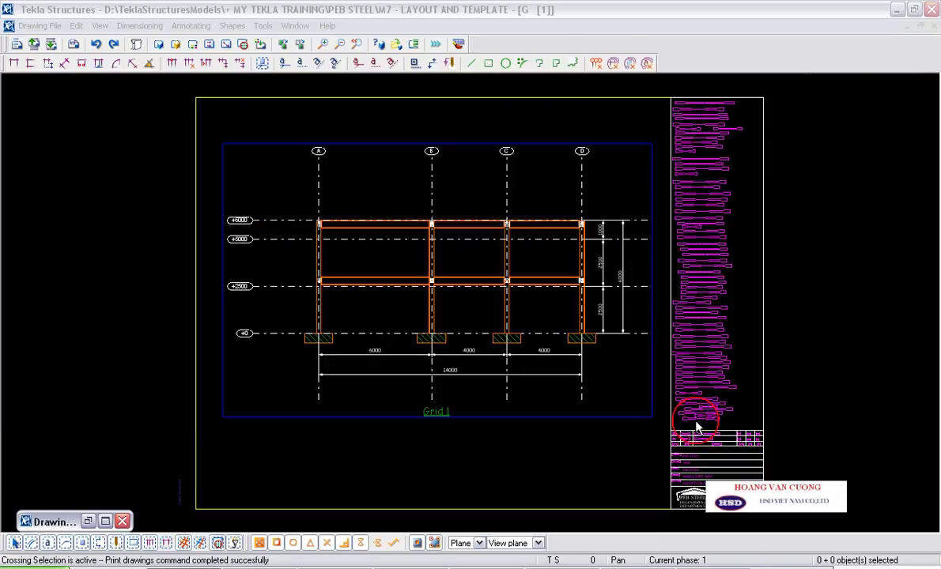
pyautogui.scroll(2, 578, 406)
pyautogui.scroll(2, 415, 288)
pyautogui.scroll(2, 332, 332)
pyautogui.scroll(2, 287, 370)
pyautogui.moveTo(287, 369)
pyautogui.mouseDown(button='middle')
pyautogui.moveTo(241, 315)
pyautogui.moveTo(204, 312)
pyautogui.mouseUp(button='middle')
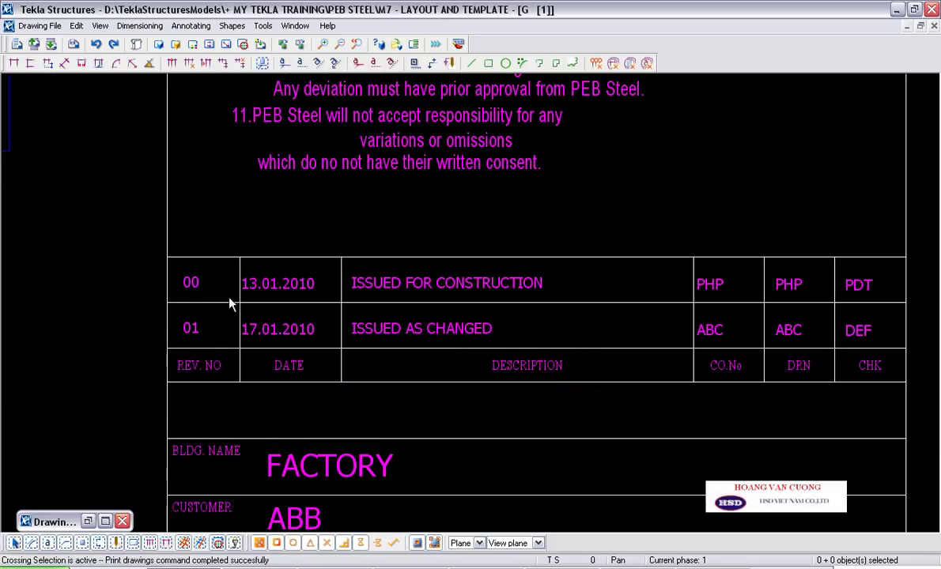
pyautogui.moveTo(846, 329); pyautogui.dragTo(745, 320, button='middle')
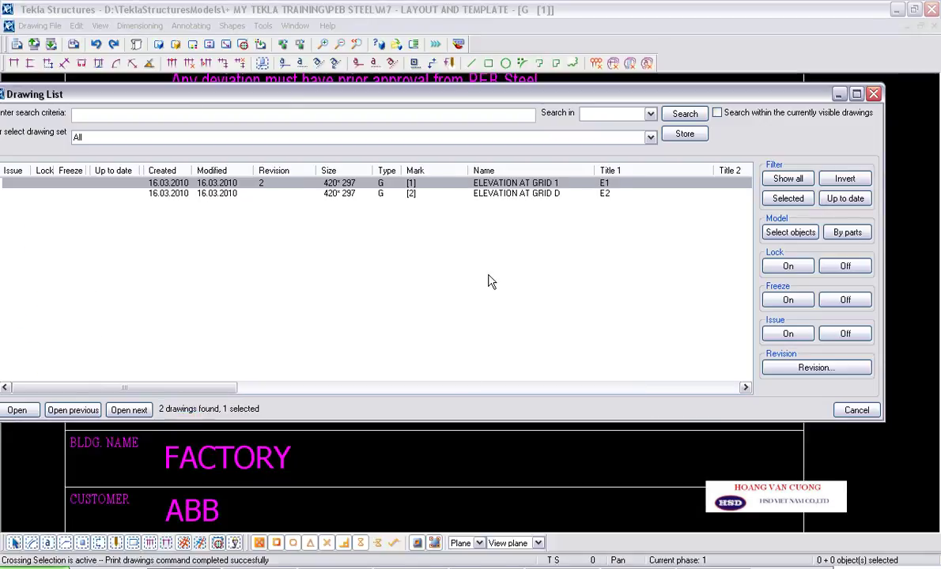
pyautogui.click(873, 94)
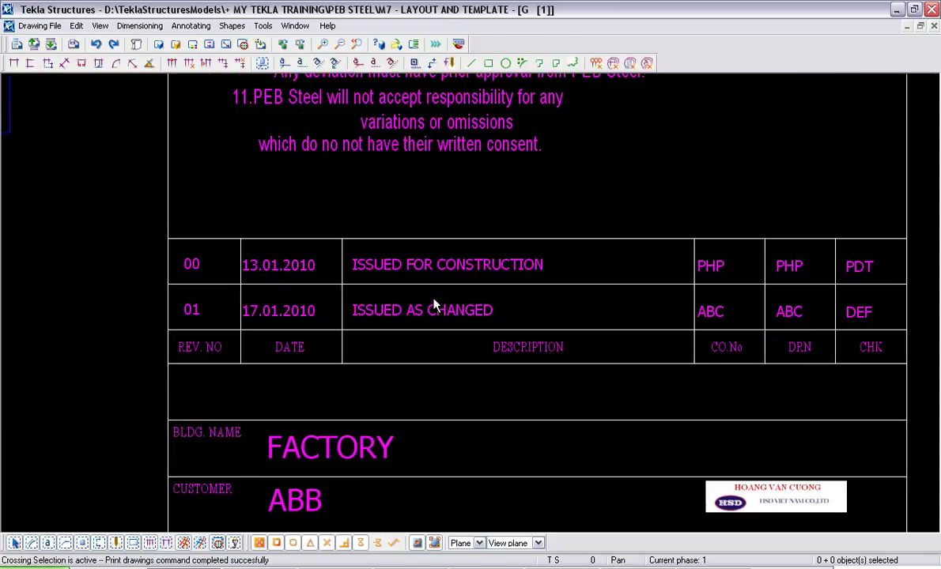
pyautogui.click(421, 273)
# Step: Open the revision table's template in TplEd, enlarge its window and select the MARK value field
pyautogui.doubleClick(381, 247)
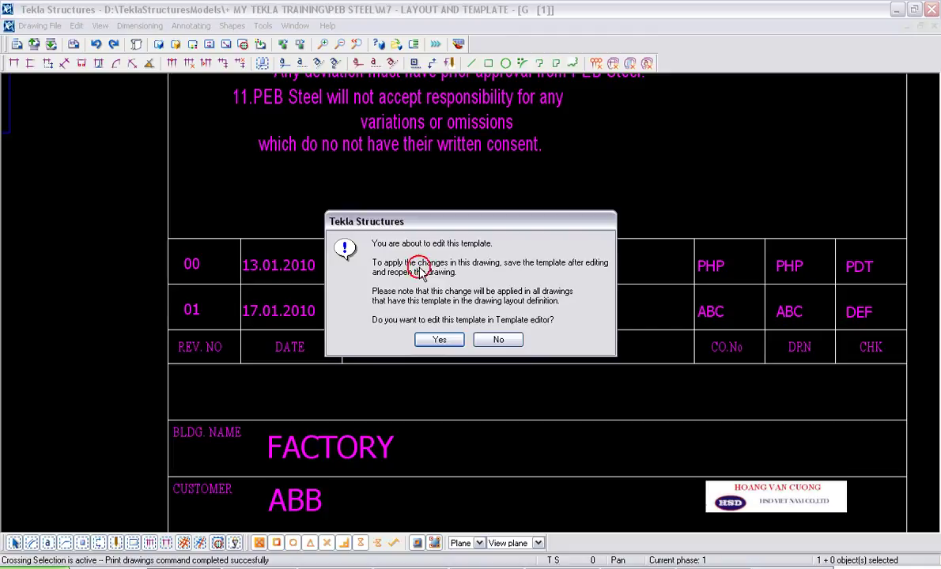
pyautogui.click(435, 339)
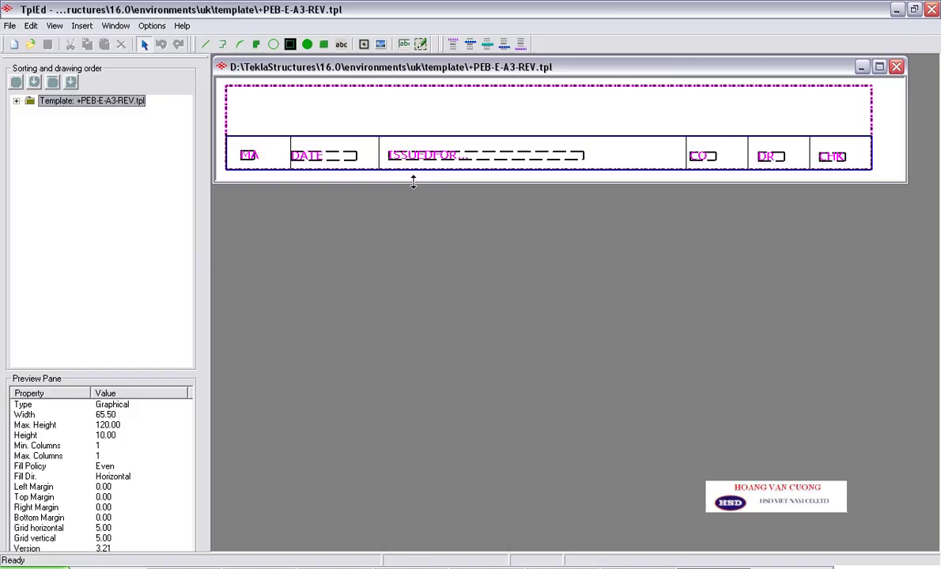
pyautogui.moveTo(413, 182); pyautogui.dragTo(406, 433)
pyautogui.moveTo(358, 326); pyautogui.dragTo(402, 338, button='middle')
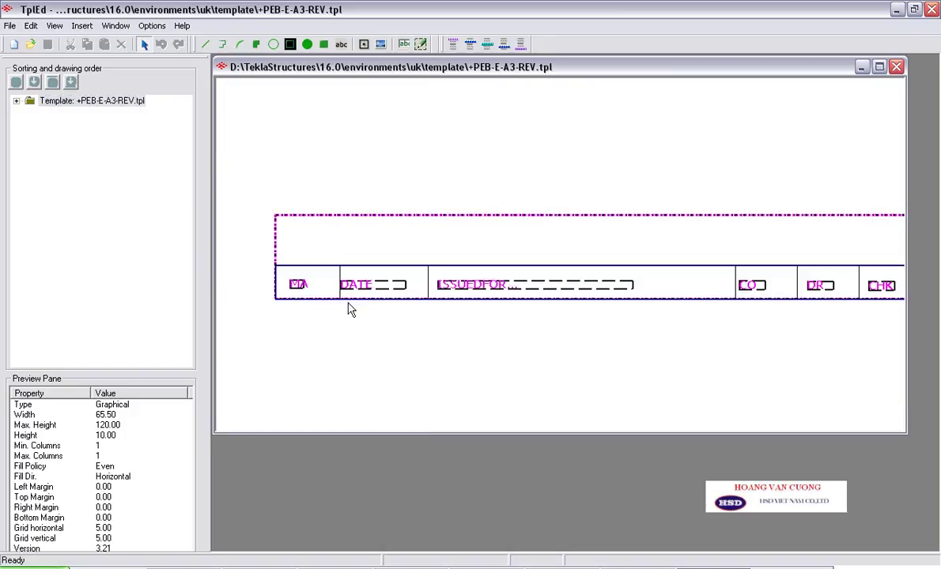
pyautogui.click(303, 286)
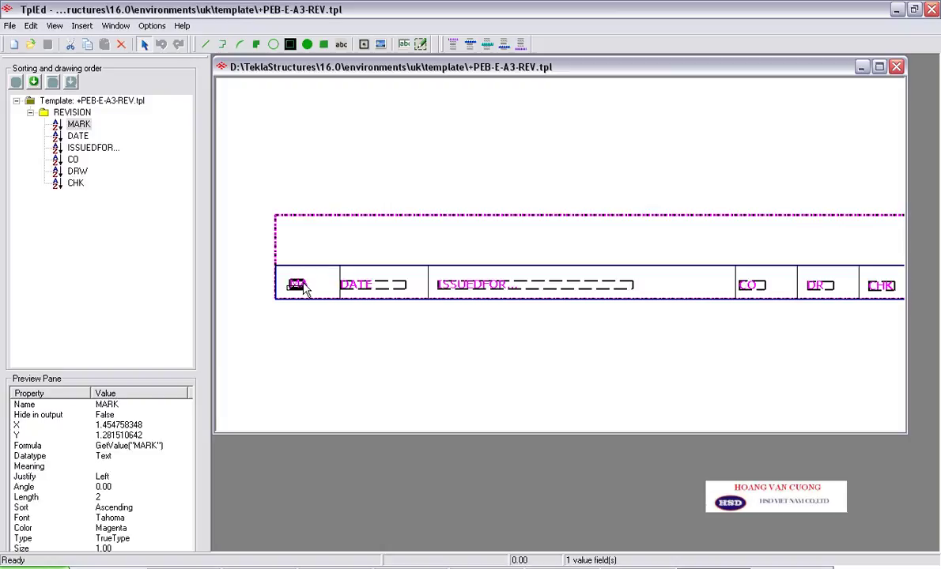
pyautogui.doubleClick(303, 286)
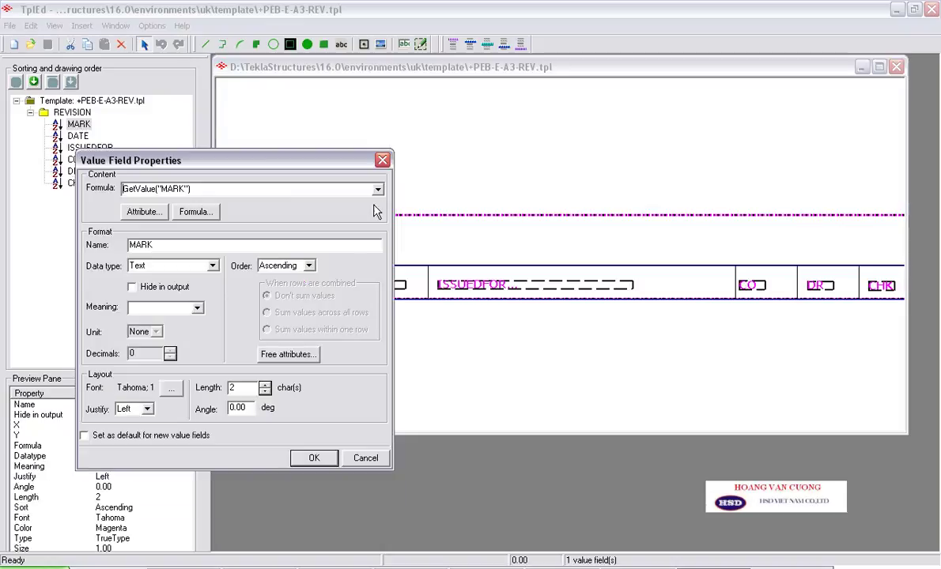
pyautogui.click(382, 162)
pyautogui.scroll(2, 308, 294)
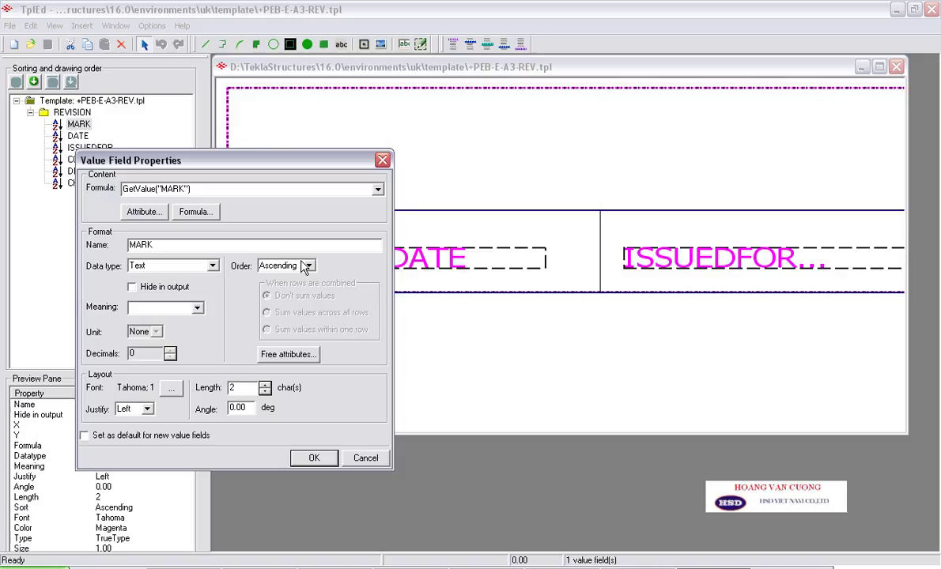
pyautogui.hotkey('alt', 'Tab')
pyautogui.hotkey('alt', 'Tab')
# Step: Set the MARK field's sort order to Descending and confirm
pyautogui.click(306, 266)
pyautogui.click(294, 269)
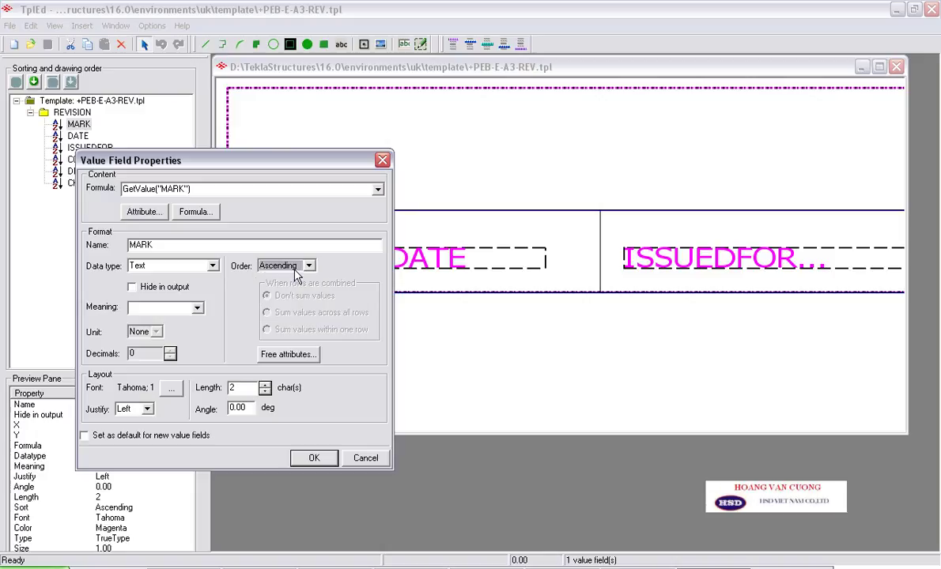
pyautogui.click(296, 271)
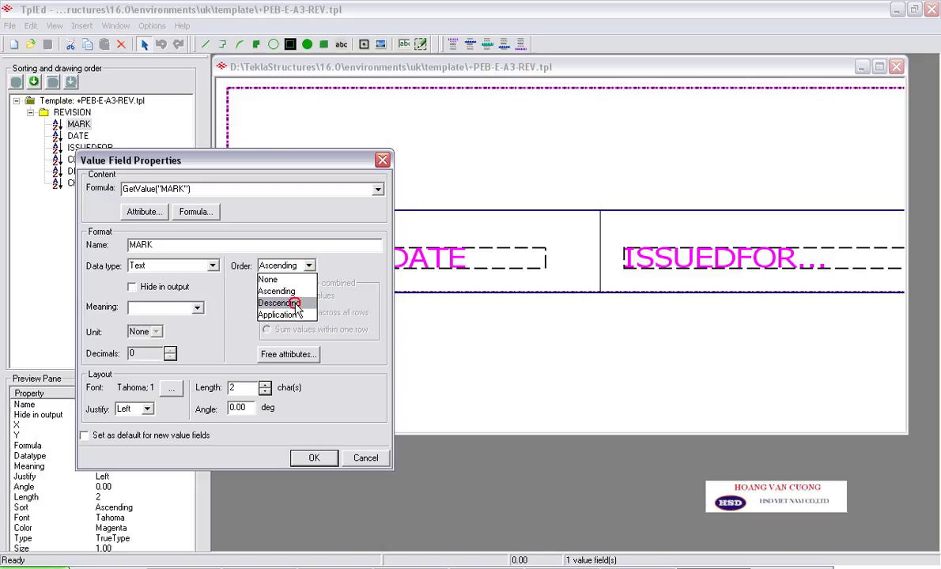
pyautogui.click(278, 303)
pyautogui.click(314, 458)
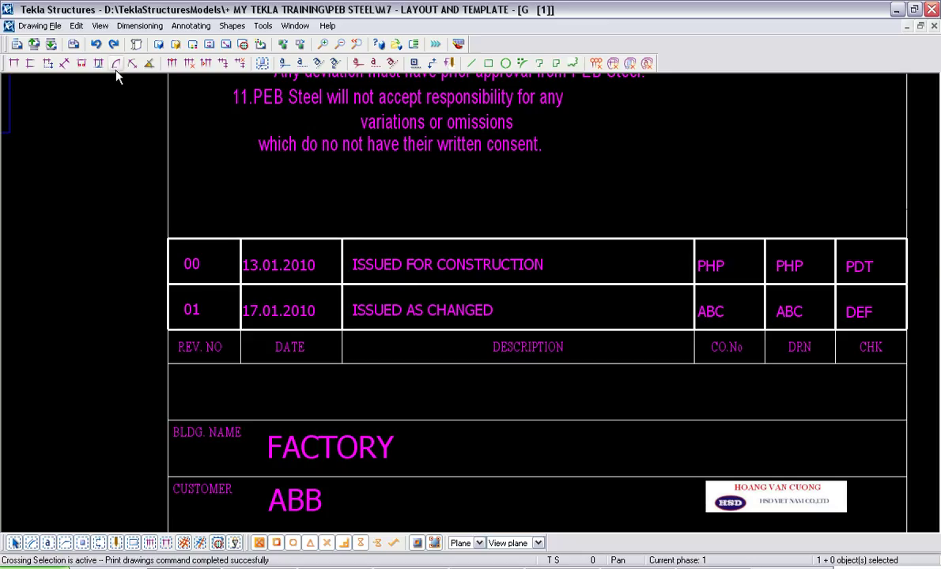
# Step: Reopen ELEVATION AT GRID 1 and zoom to its revision table, now showing 01 above 00
pyautogui.click(26, 46)
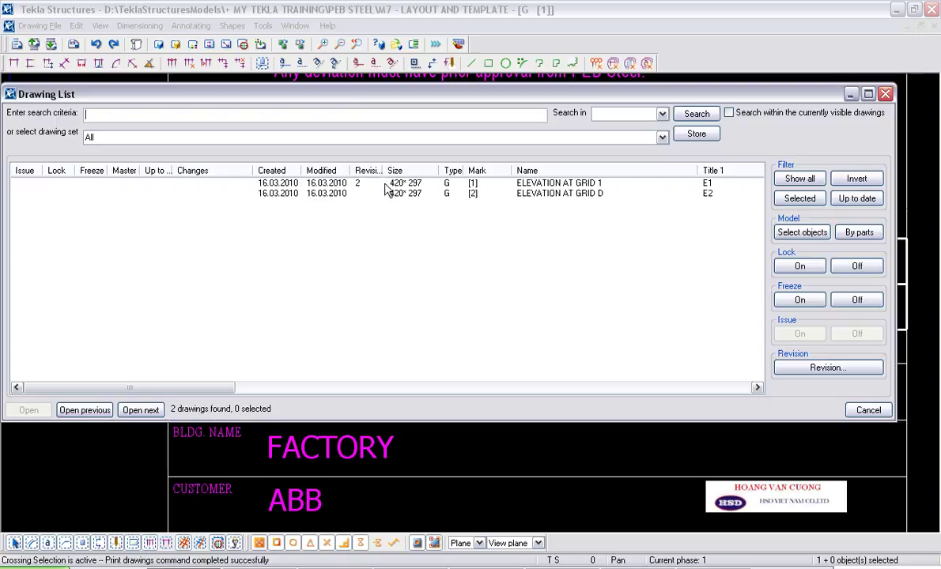
pyautogui.doubleClick(384, 184)
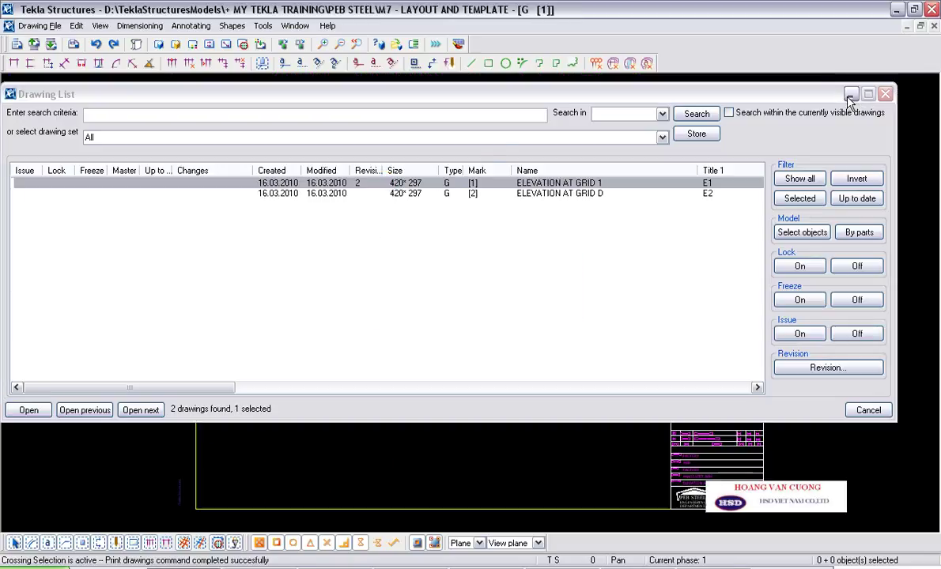
pyautogui.scroll(2, 497, 342)
pyautogui.scroll(2, 473, 311)
pyautogui.scroll(2, 468, 336)
pyautogui.scroll(2, 464, 340)
pyautogui.scroll(1, 464, 340)
pyautogui.scroll(1, 419, 326)
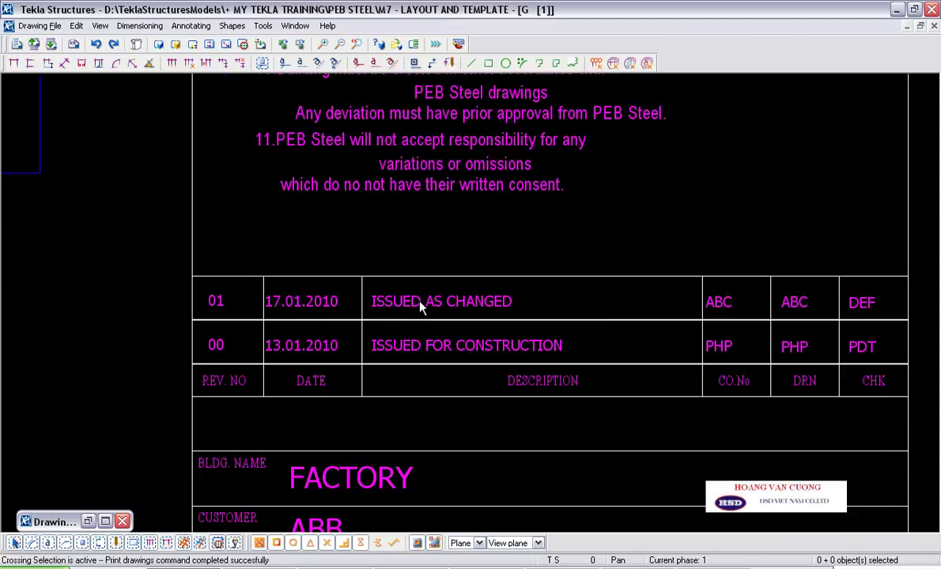
pyautogui.moveTo(695, 315); pyautogui.dragTo(644, 302, button='middle')
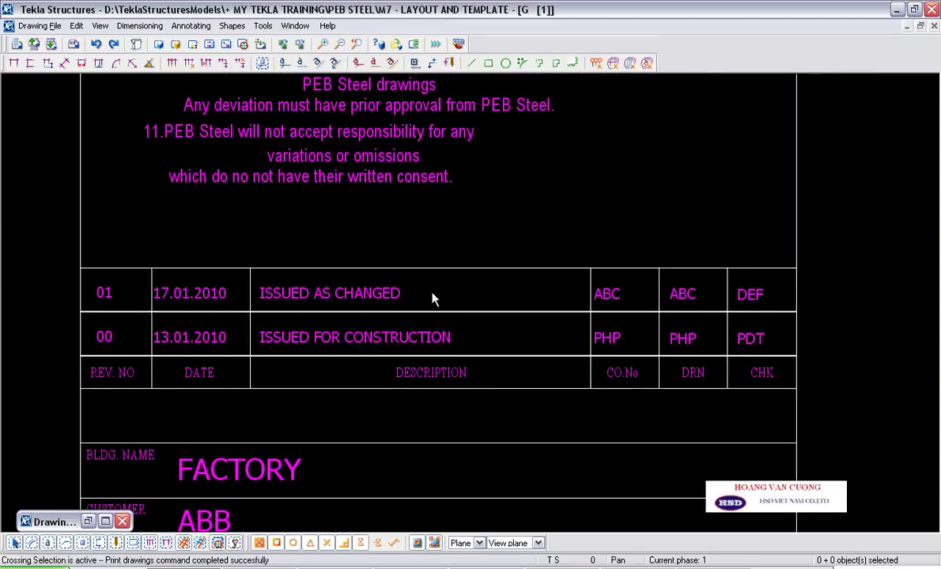
pyautogui.moveTo(433, 299); pyautogui.dragTo(432, 296, button='middle')
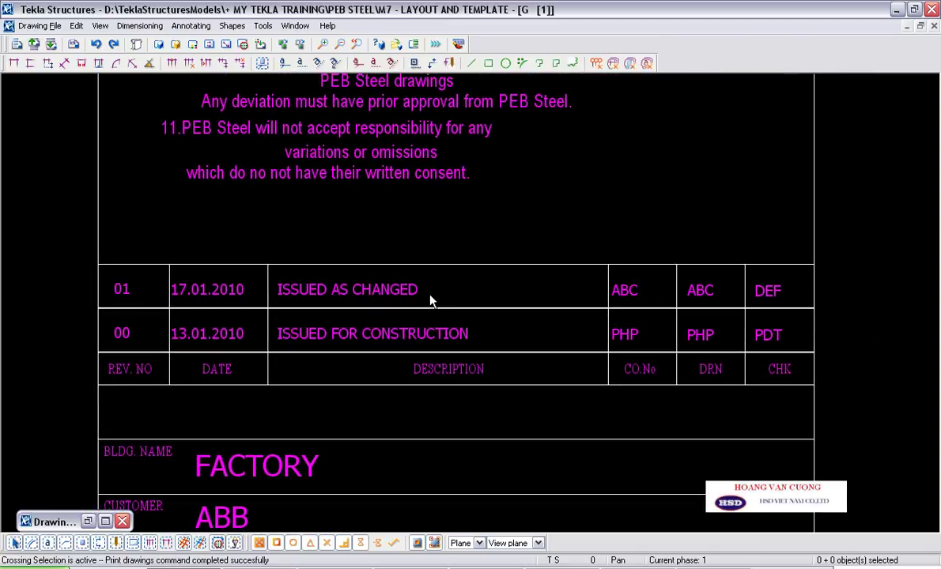
# Step: Pan across the ABC, DEF and CHK columns, then close the drawing
pyautogui.scroll(1, 205, 311)
pyautogui.scroll(1, 157, 291)
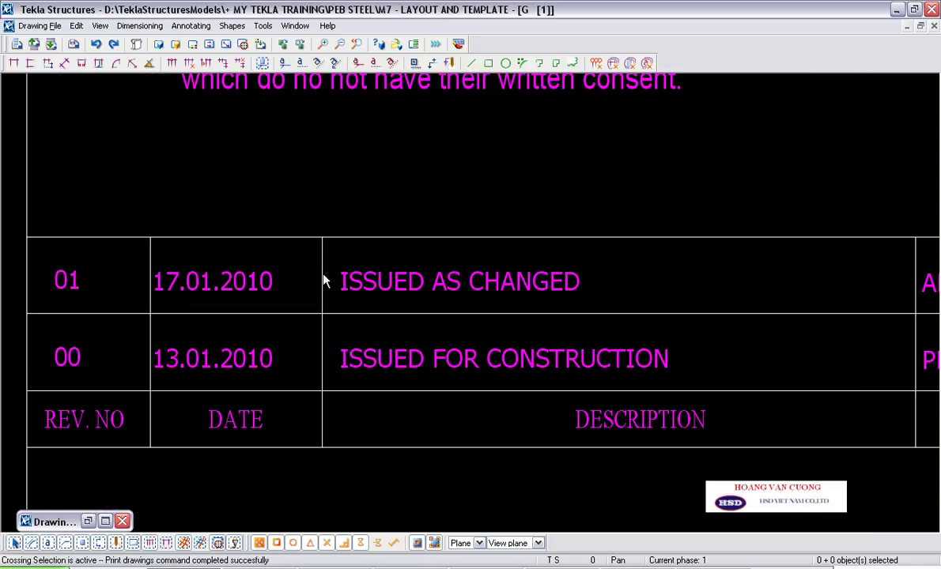
pyautogui.moveTo(499, 292); pyautogui.dragTo(210, 282, button='middle')
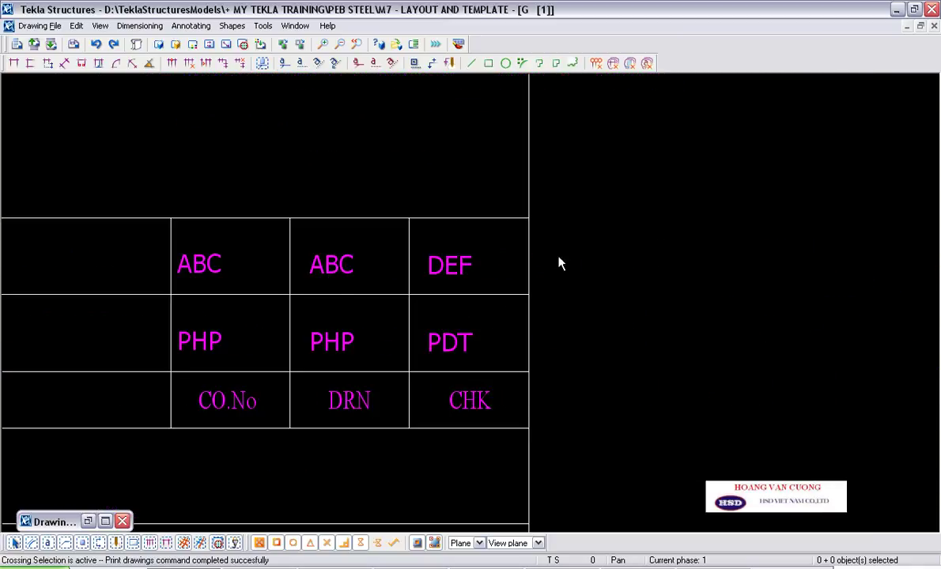
pyautogui.scroll(-1, 601, 316)
pyautogui.click(858, 73)
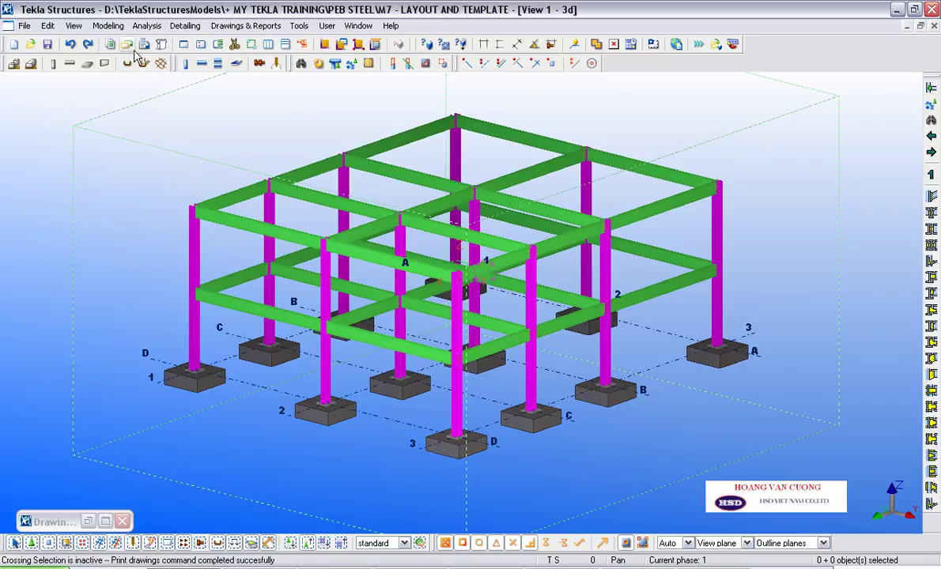
# Step: Add revision 00 to ELEVATION AT GRID D using the IFC preset
pyautogui.click(145, 45)
pyautogui.click(456, 195)
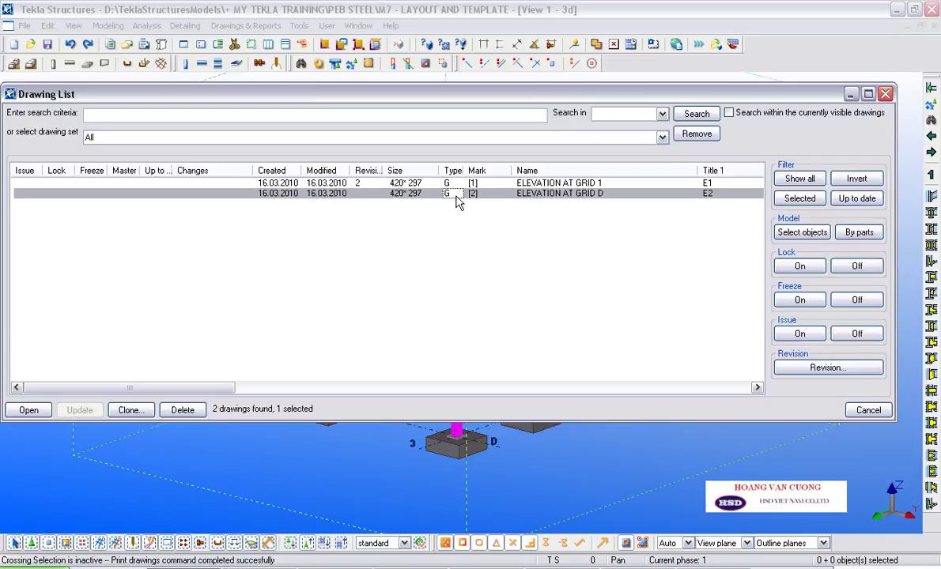
pyautogui.rightClick(456, 199)
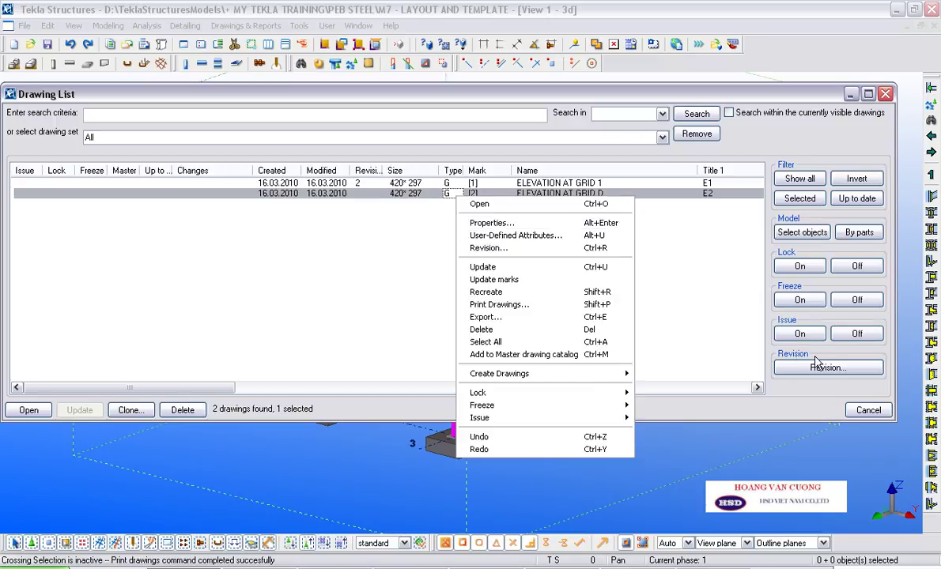
pyautogui.click(823, 366)
pyautogui.click(556, 87)
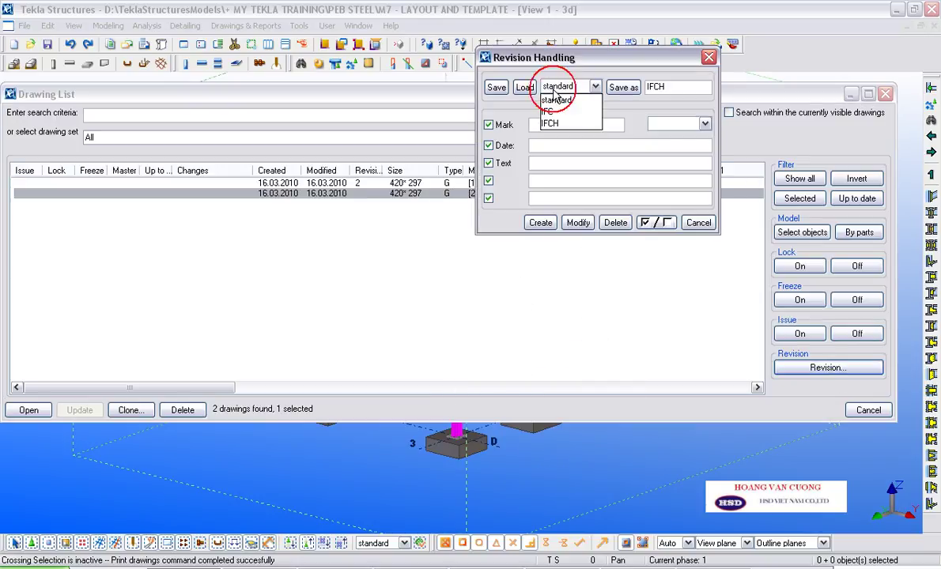
pyautogui.click(547, 112)
pyautogui.click(524, 87)
pyautogui.click(540, 223)
# Step: Add revision 01 from the IFCH preset with the date changed to 19.01.2010
pyautogui.click(563, 87)
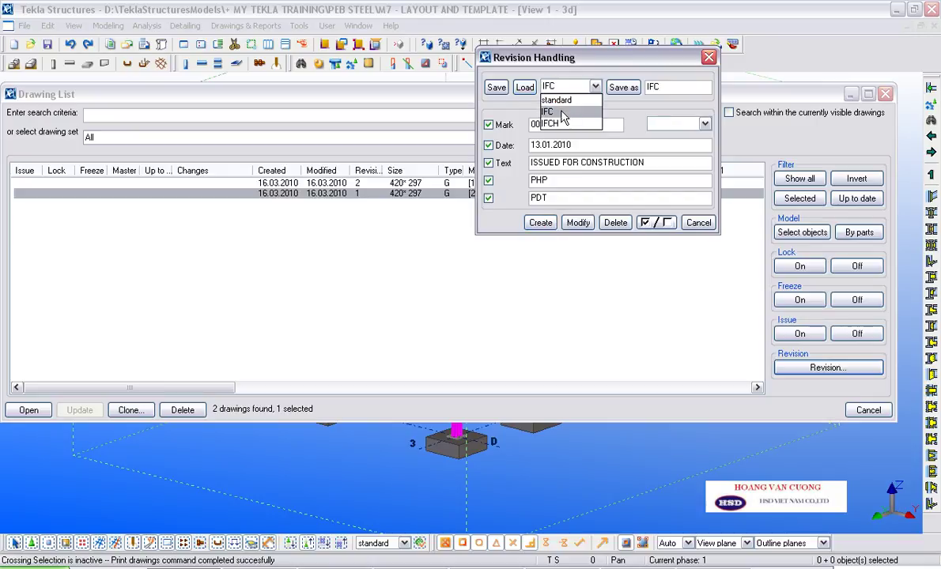
pyautogui.click(554, 123)
pyautogui.click(524, 87)
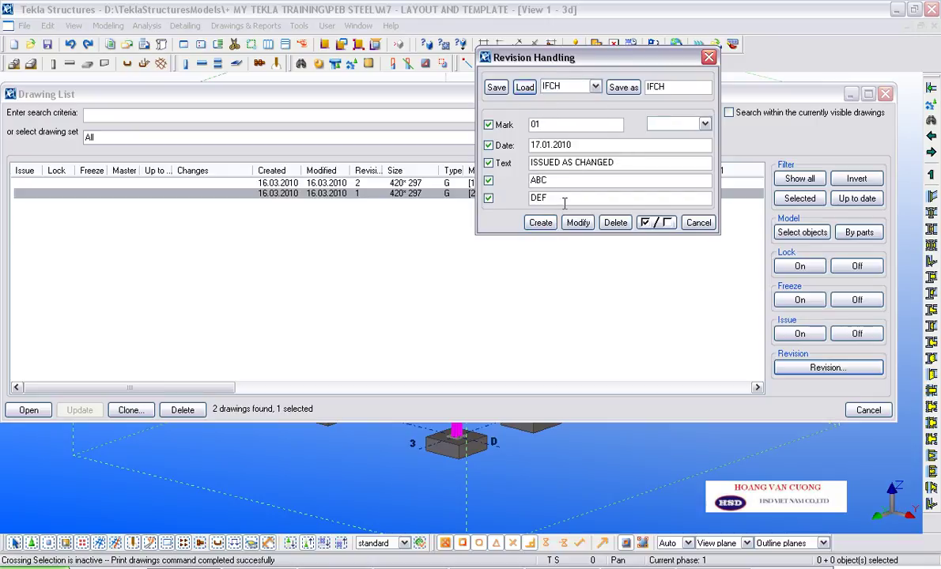
pyautogui.click(538, 144)
pyautogui.press('BackSpace')
pyautogui.write('9')
pyautogui.click(540, 222)
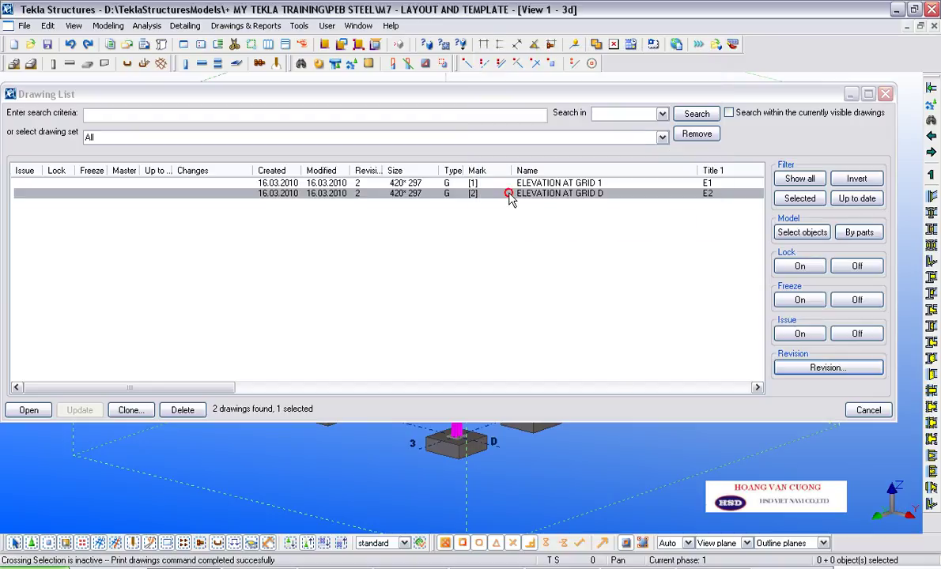
# Step: Open ELEVATION AT GRID D, zoom to its title block showing 01 above 00, then close it
pyautogui.doubleClick(510, 195)
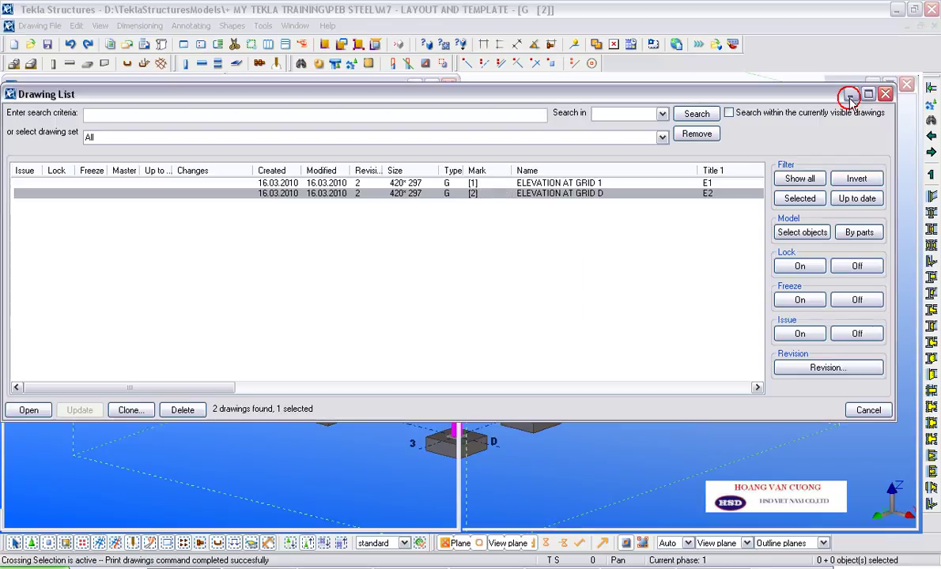
pyautogui.click(850, 95)
pyautogui.scroll(2, 275, 243)
pyautogui.scroll(3, 464, 202)
pyautogui.scroll(2, 442, 192)
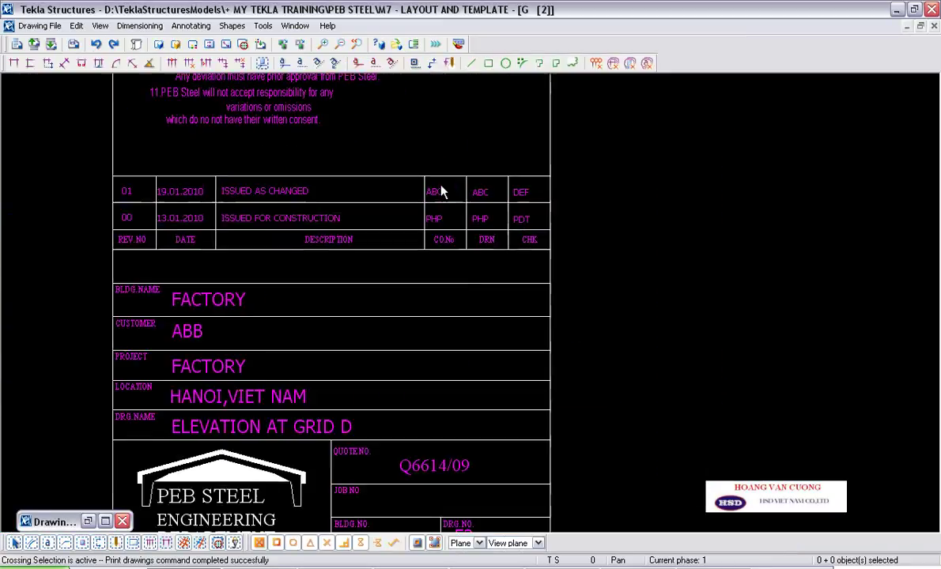
pyautogui.scroll(2, 443, 192)
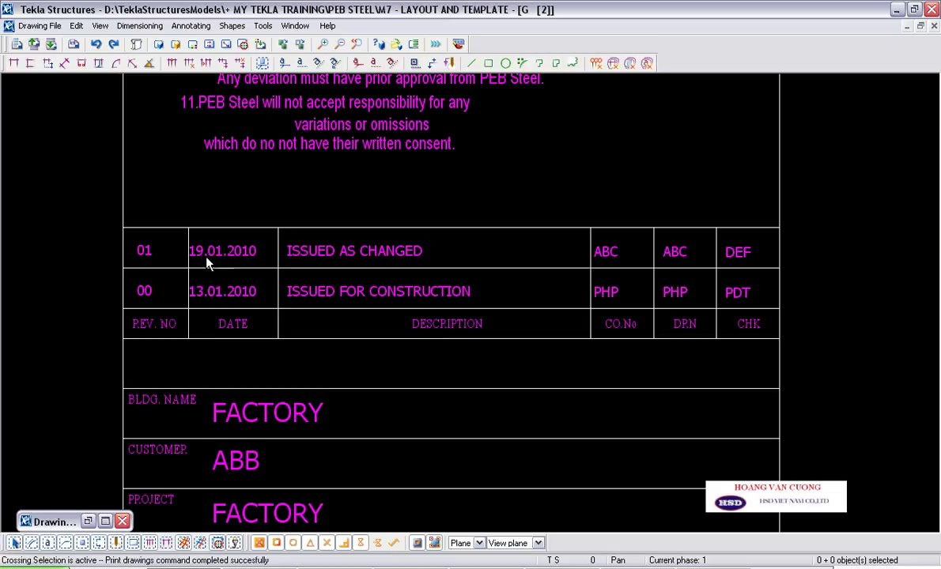
pyautogui.click(16, 44)
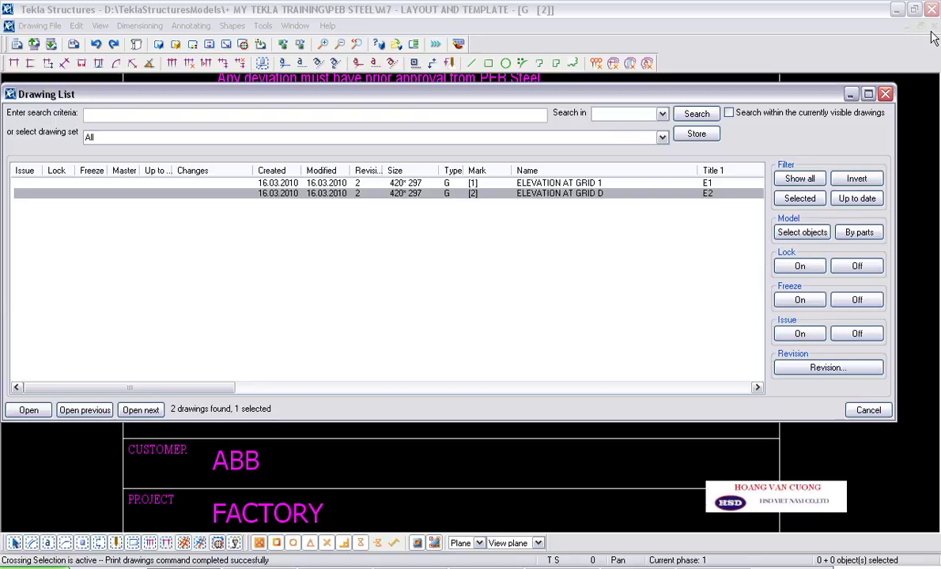
pyautogui.click(934, 26)
# Step: Try deleting revision 00 from the Grid D drawing and dismiss the only-last-revision error
pyautogui.click(839, 368)
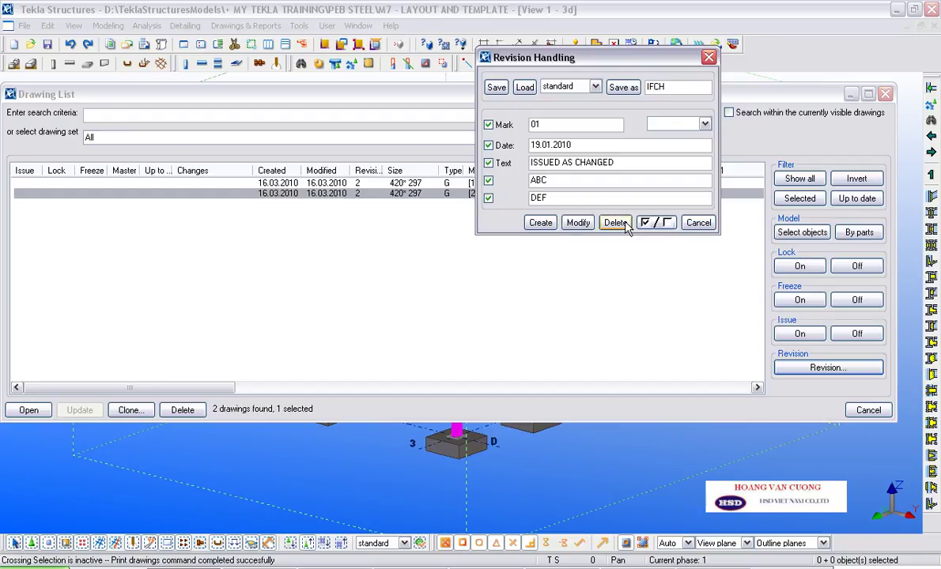
pyautogui.click(654, 123)
pyautogui.click(656, 136)
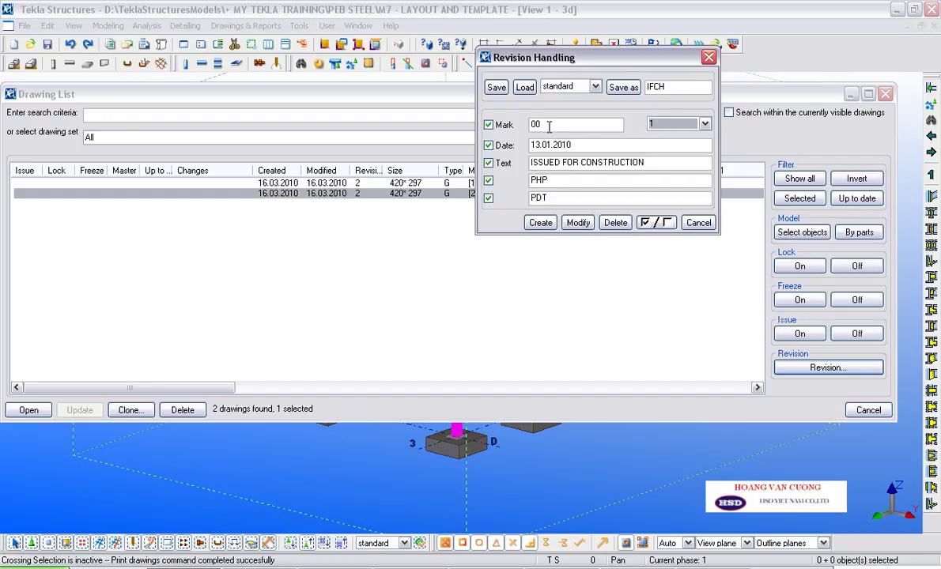
pyautogui.click(621, 224)
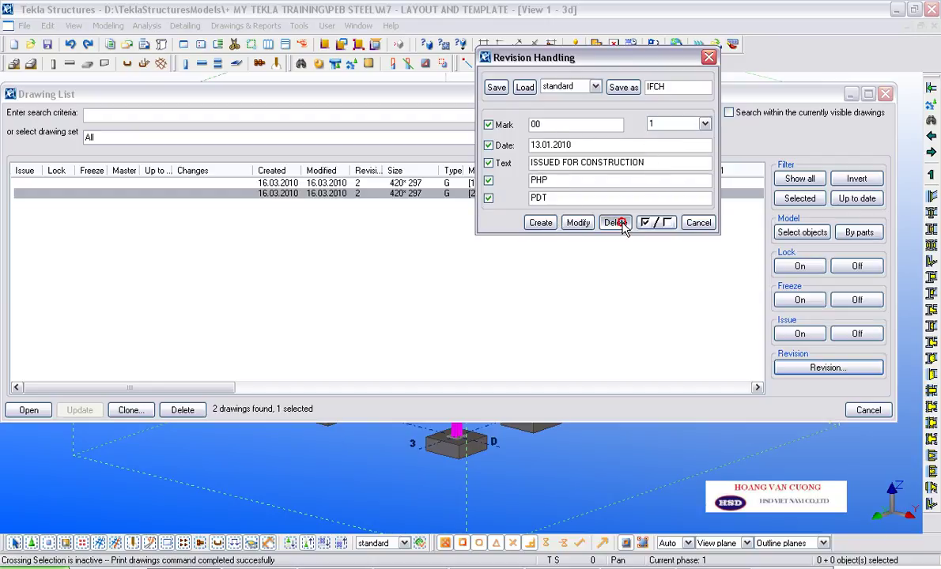
pyautogui.click(627, 222)
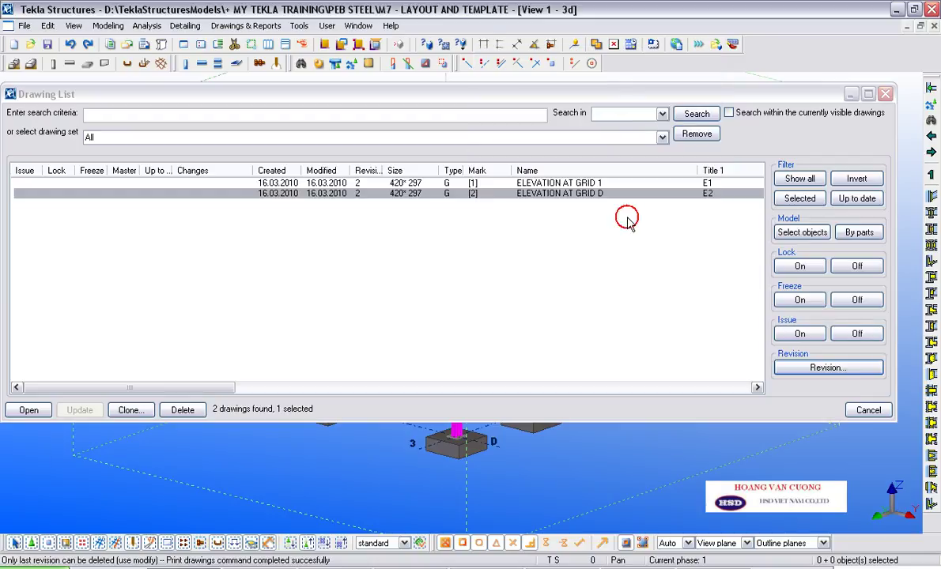
# Step: Open the Grid D drawing to check its revisions, then close it and return to the model
pyautogui.doubleClick(472, 194)
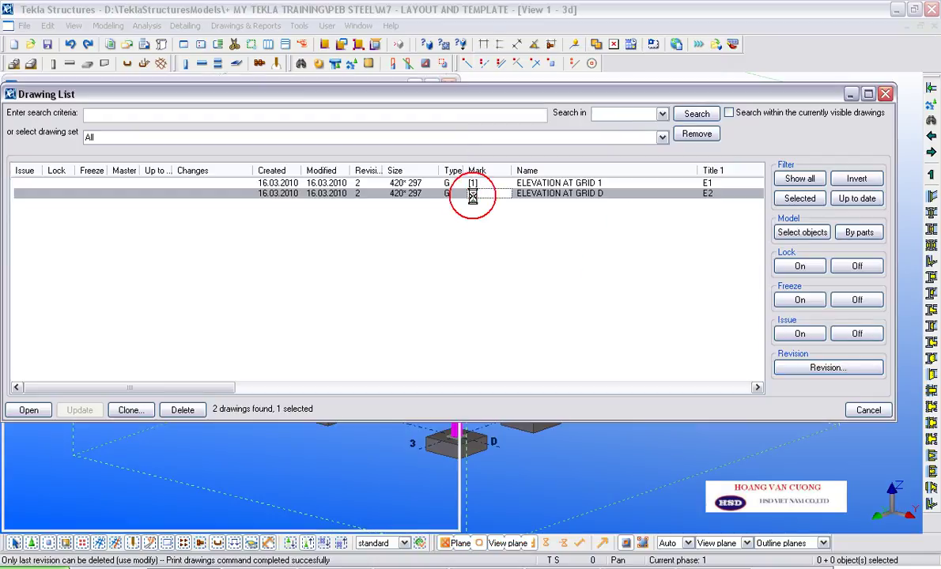
pyautogui.moveTo(695, 94)
pyautogui.mouseDown()
pyautogui.moveTo(565, 396)
pyautogui.moveTo(526, 284)
pyautogui.mouseUp()
pyautogui.scroll(3, 684, 310)
pyautogui.scroll(3, 511, 259)
pyautogui.click(515, 393)
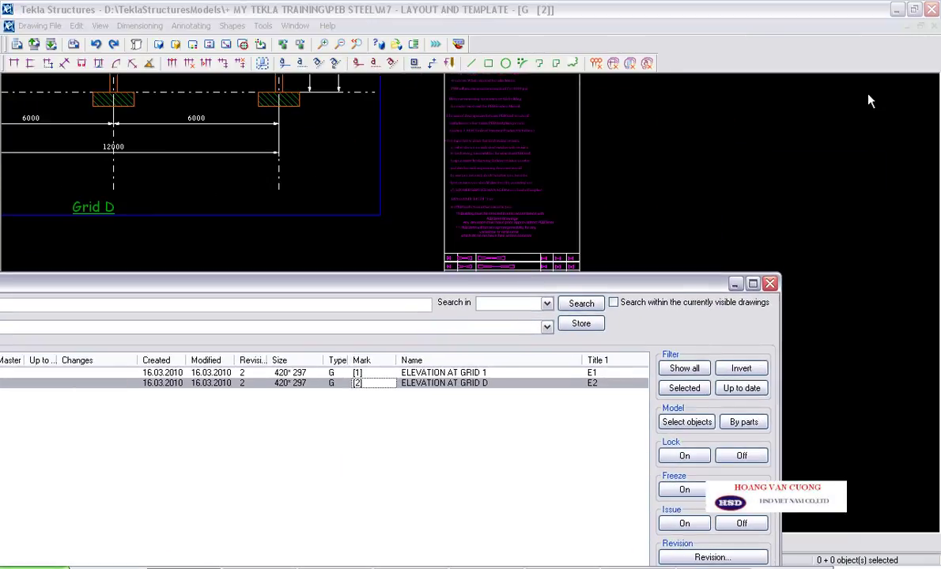
pyautogui.click(934, 26)
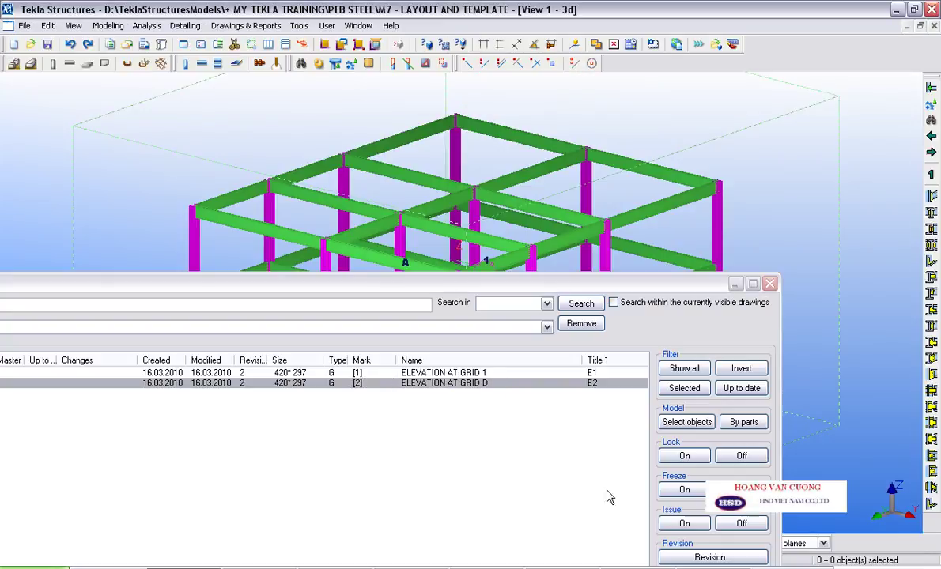
# Step: Delete the latest revision 01 from ELEVATION AT GRID D in Revision Handling
pyautogui.click(712, 557)
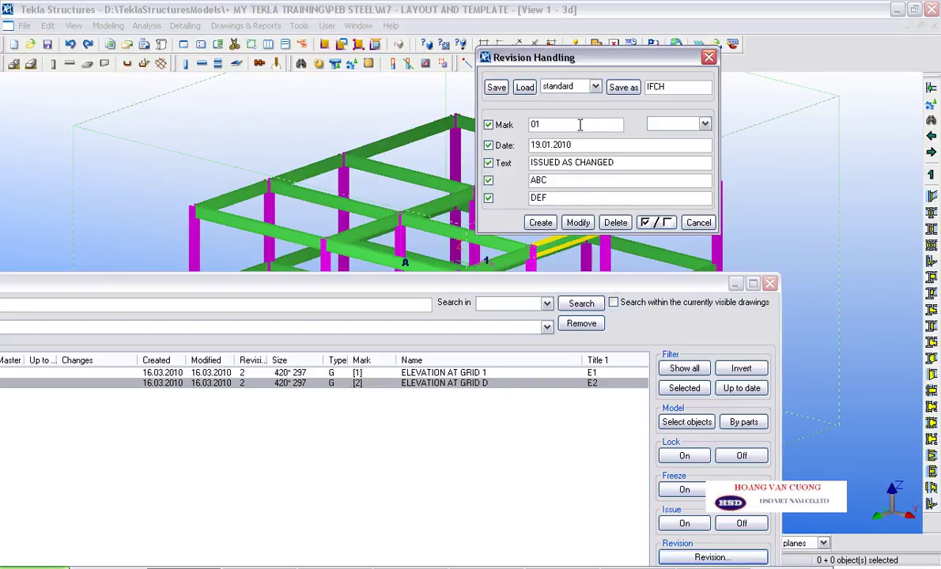
pyautogui.click(676, 124)
pyautogui.click(672, 135)
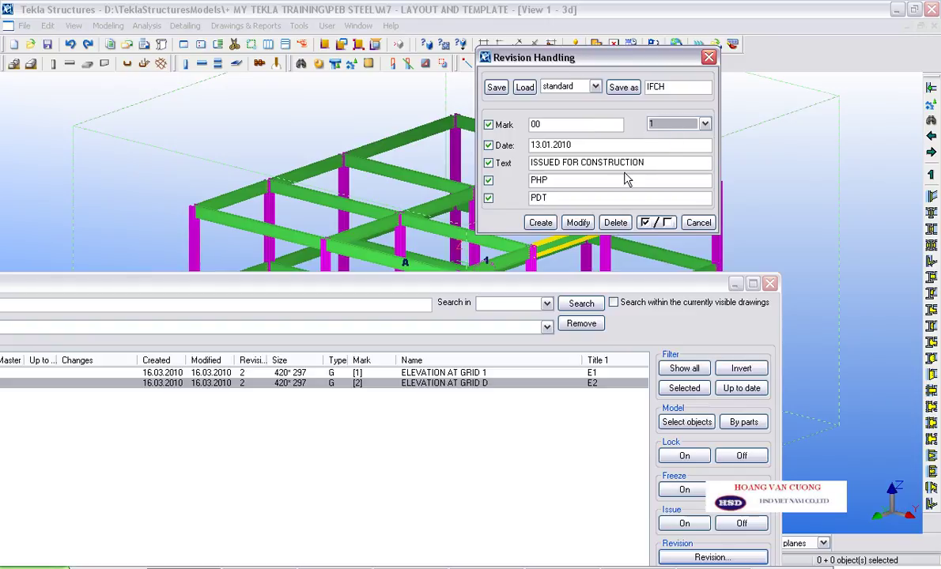
pyautogui.click(615, 222)
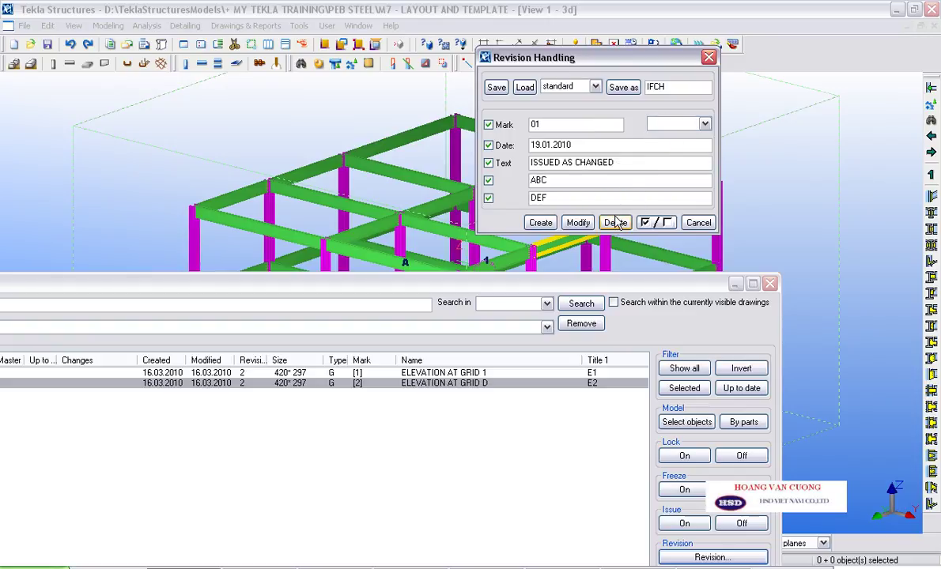
pyautogui.click(620, 224)
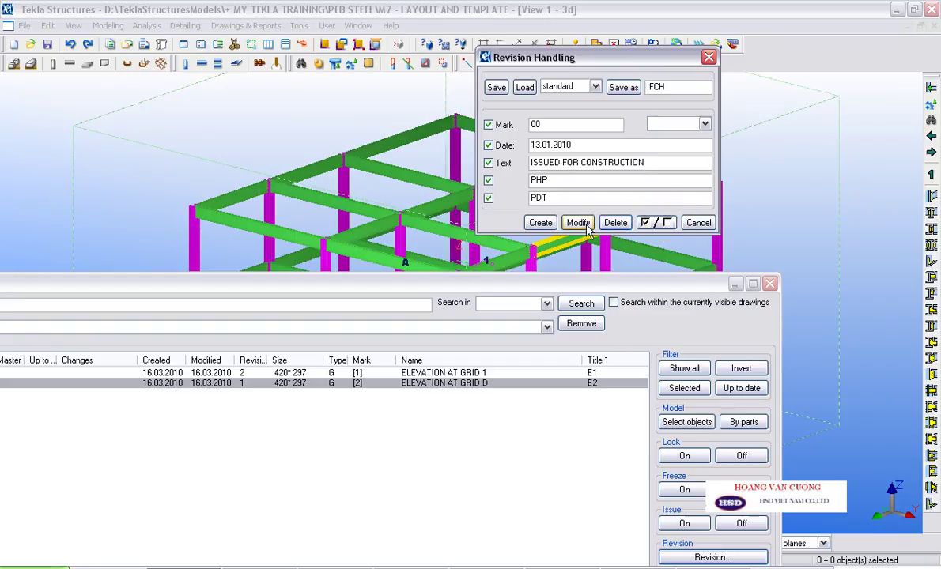
pyautogui.click(698, 223)
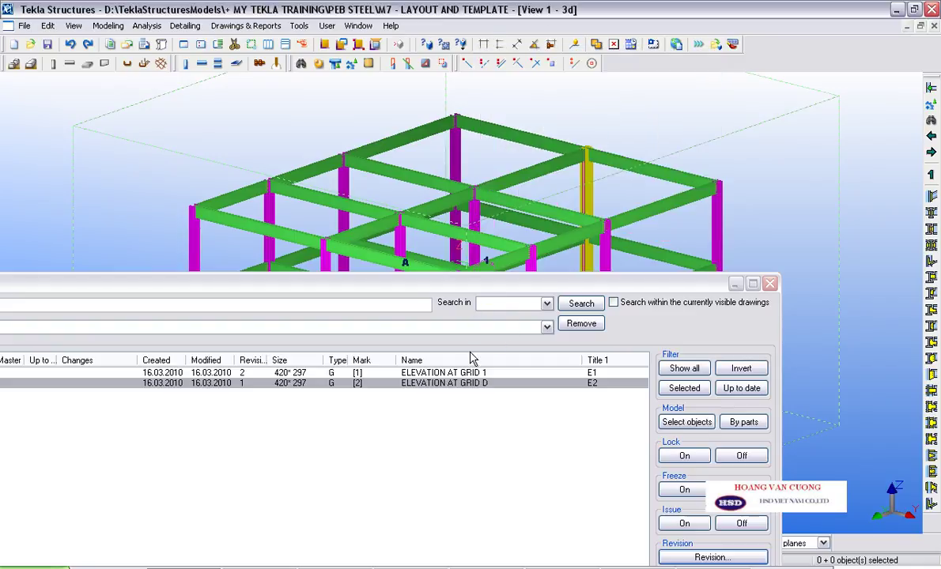
pyautogui.click(458, 385)
pyautogui.doubleClick(458, 386)
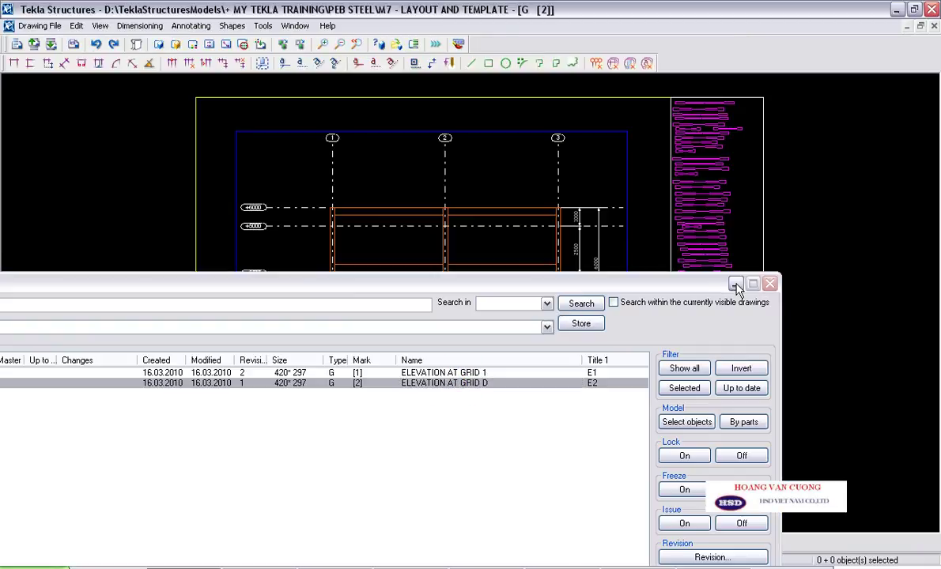
# Step: Move the Drawing List aside and zoom to the revision table showing only 00, ISSUED FOR CONSTRUCTION
pyautogui.click(735, 287)
pyautogui.scroll(2, 691, 329)
pyautogui.scroll(2, 605, 308)
pyautogui.scroll(2, 503, 314)
pyautogui.scroll(2, 504, 313)
pyautogui.scroll(2, 439, 299)
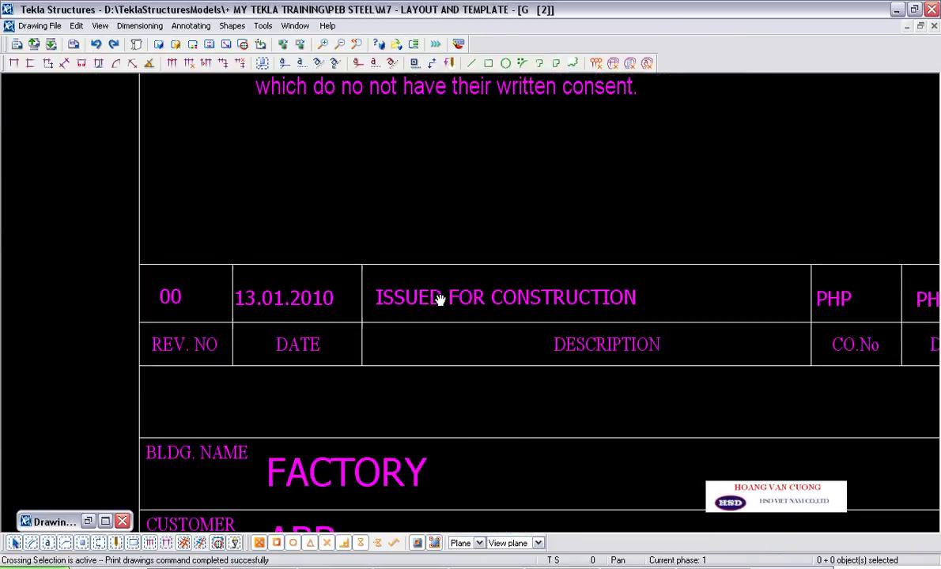
pyautogui.scroll(-2, 193, 234)
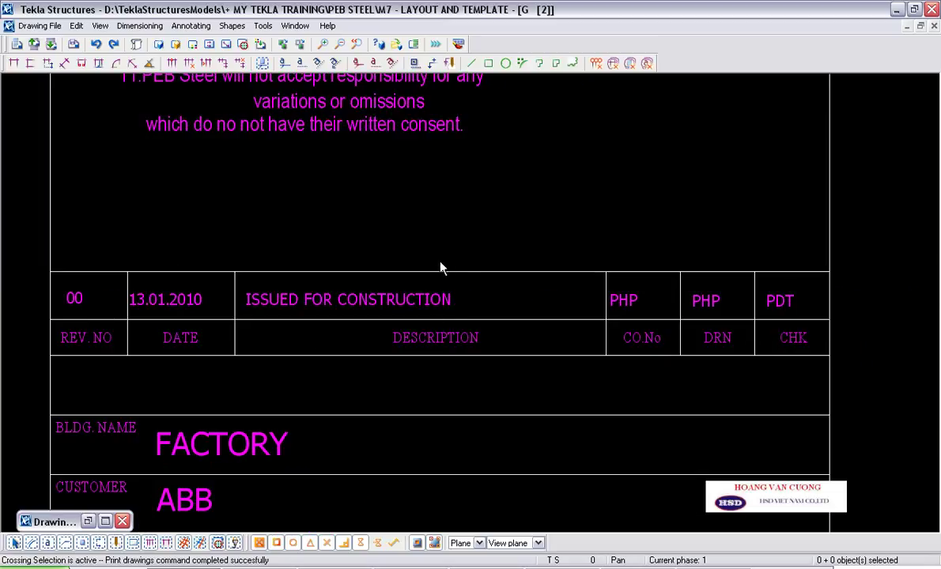
pyautogui.scroll(-2, 497, 271)
pyautogui.scroll(-2, 515, 304)
pyautogui.scroll(2, 609, 300)
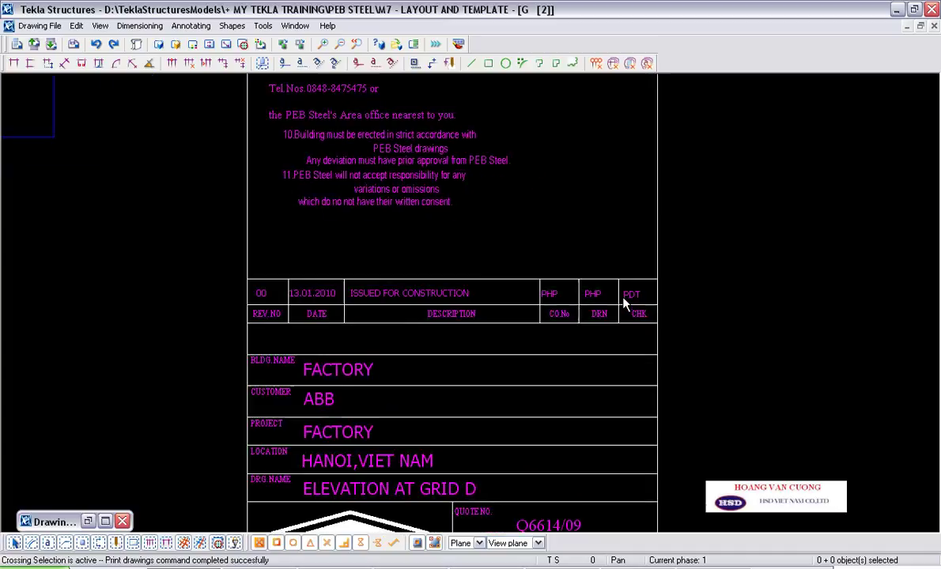
pyautogui.scroll(2, 624, 304)
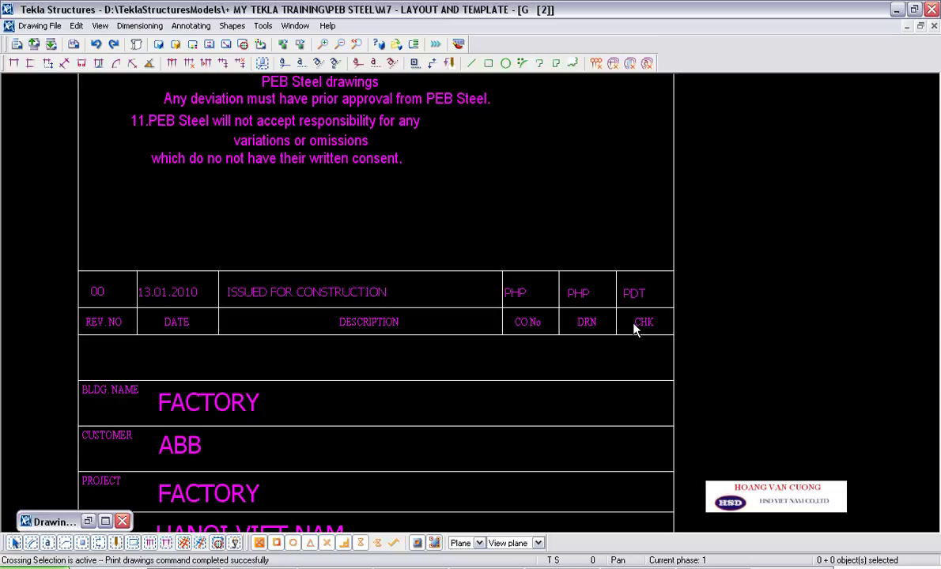
# Step: Open the Drawing List with ELEVATION AT GRID 1 and GRID D, and reposition its window
pyautogui.click(15, 46)
pyautogui.moveTo(332, 293)
pyautogui.mouseDown()
pyautogui.moveTo(328, 402)
pyautogui.moveTo(431, 380)
pyautogui.mouseUp()
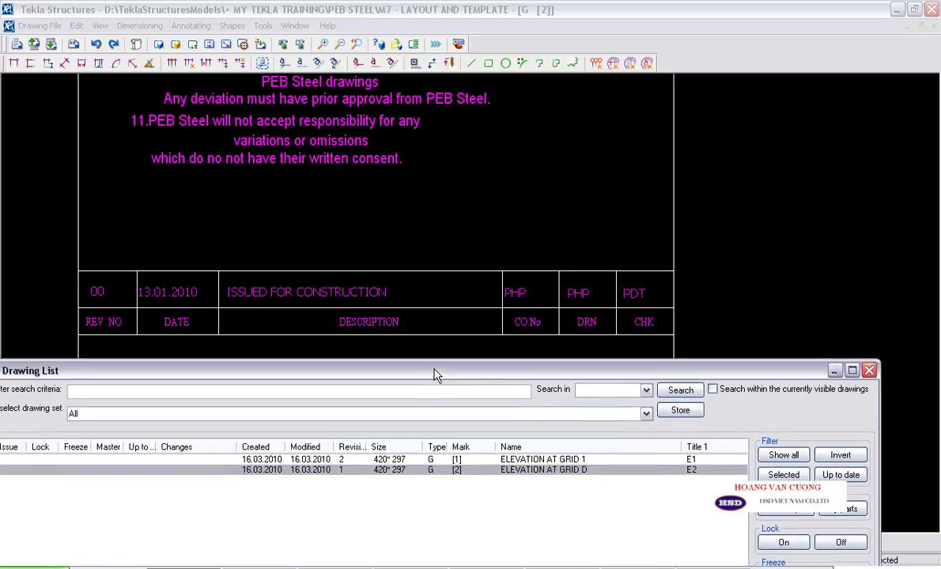
pyautogui.moveTo(447, 319); pyautogui.dragTo(457, 307, button='middle')
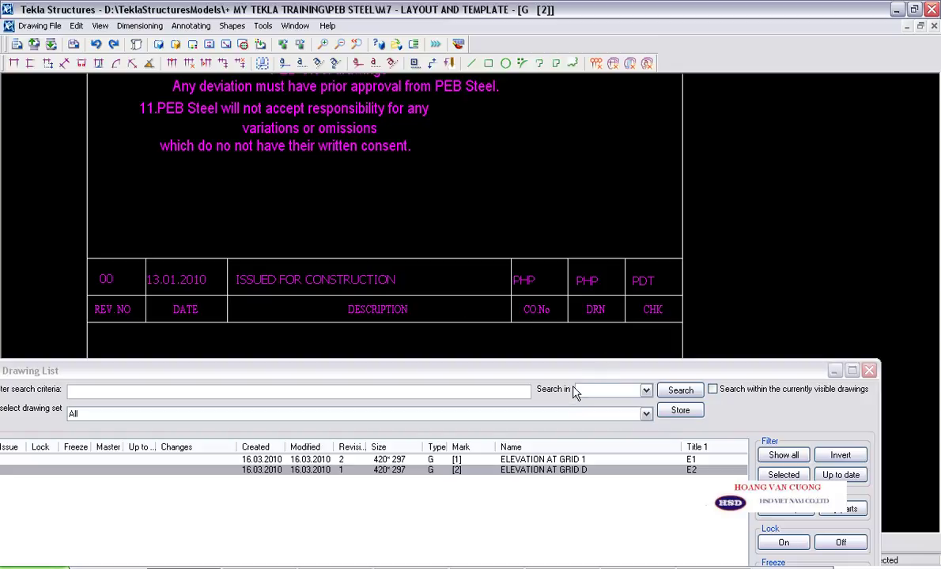
pyautogui.moveTo(566, 370); pyautogui.dragTo(565, 268)
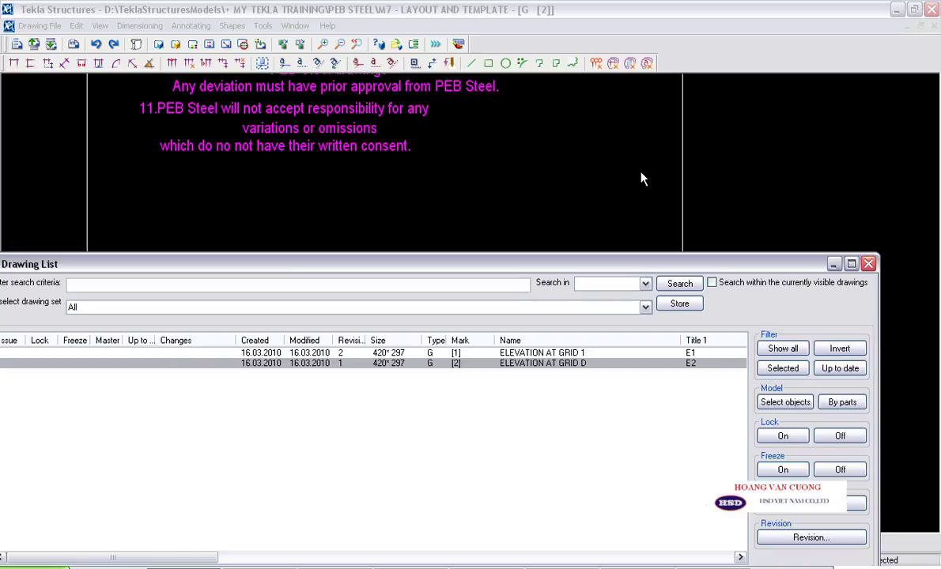
# Step: Close the Drawing List and shift the Grid D elevation sheet up and left
pyautogui.click(868, 264)
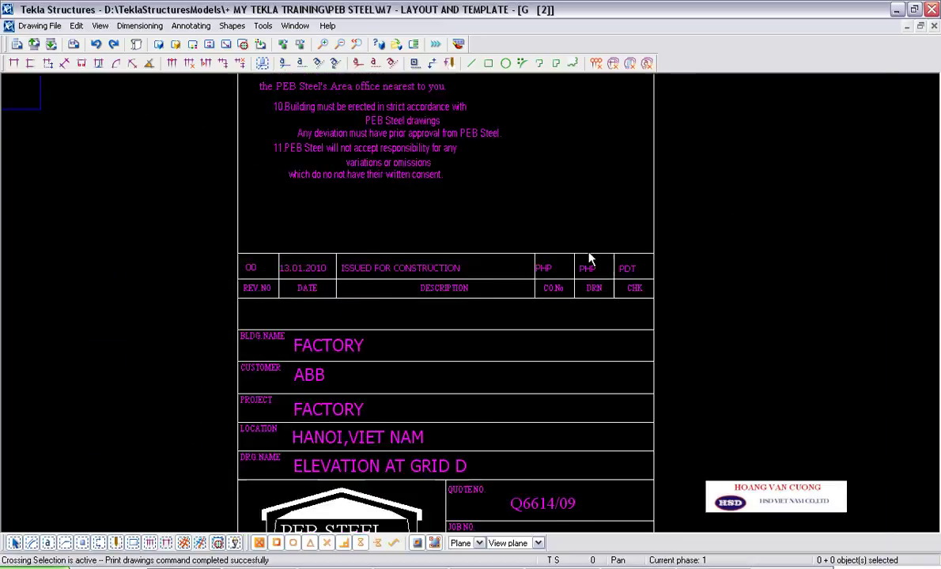
pyautogui.scroll(-2, 426, 292)
pyautogui.scroll(-1, 521, 359)
pyautogui.scroll(-1, 514, 234)
pyautogui.scroll(-1, 514, 235)
pyautogui.click(515, 423)
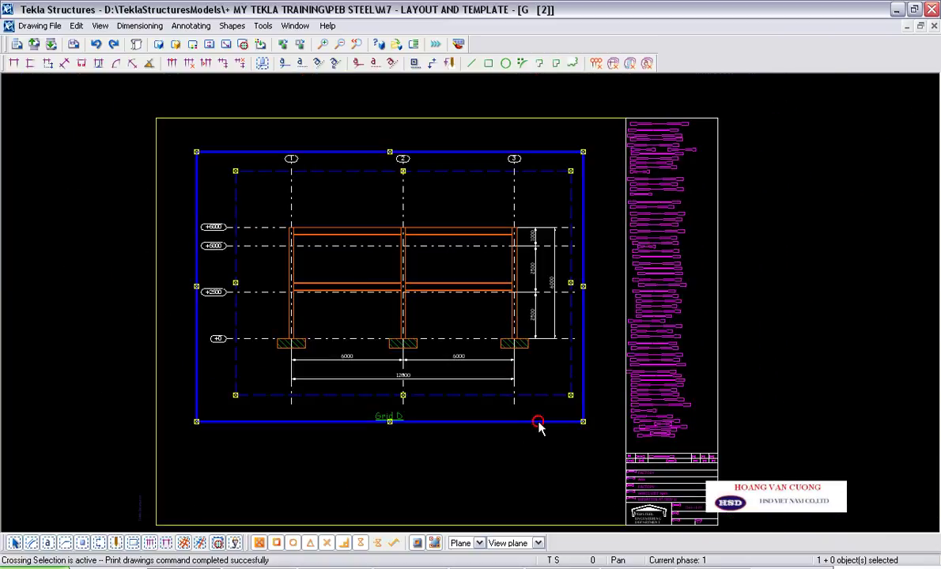
pyautogui.moveTo(537, 453); pyautogui.dragTo(512, 408, button='middle')
pyautogui.click(758, 292)
# Step: Zoom and pan to bring the top of the sheet and its notes into view
pyautogui.scroll(2, 603, 425)
pyautogui.scroll(3, 574, 416)
pyautogui.scroll(1, 552, 360)
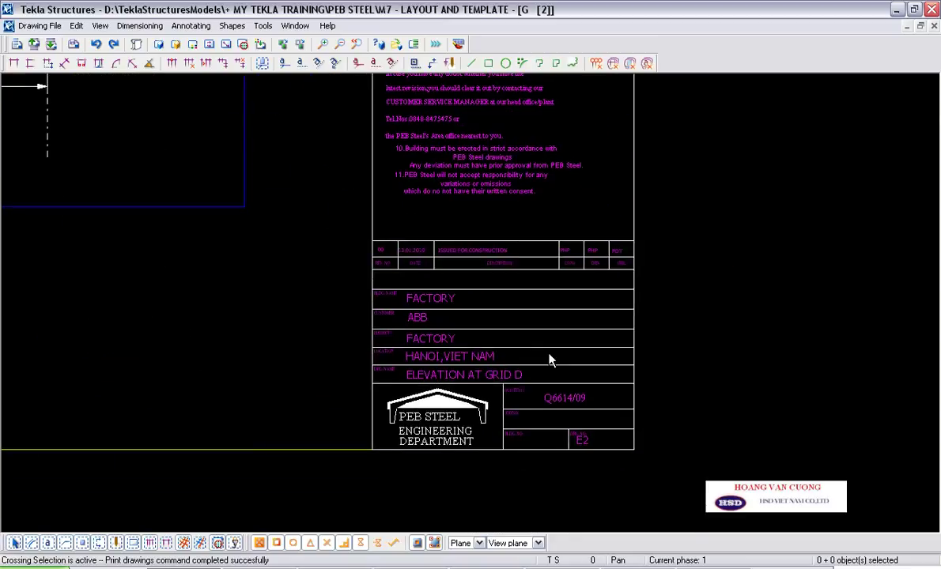
pyautogui.scroll(1, 546, 355)
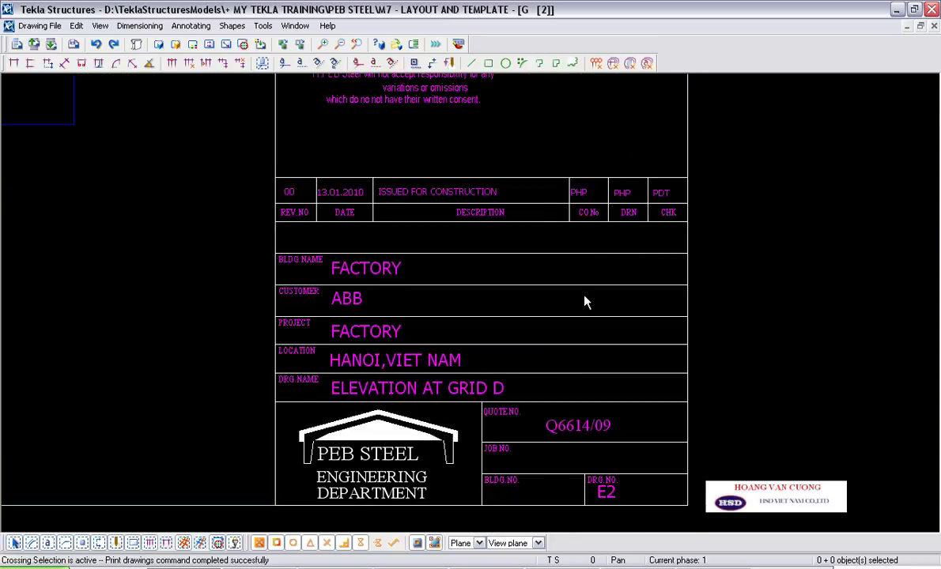
pyautogui.scroll(-2, 585, 303)
pyautogui.moveTo(533, 162)
pyautogui.mouseDown(button='middle')
pyautogui.moveTo(561, 470)
pyautogui.moveTo(541, 309)
pyautogui.mouseUp(button='middle')
pyautogui.scroll(-2, 635, 204)
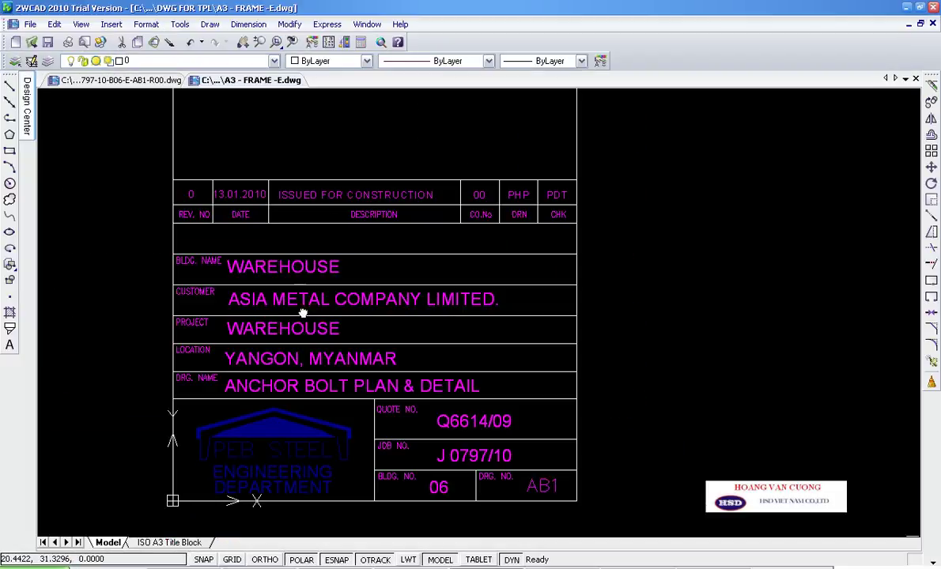
# Step: Switch to the AB1 anchor bolt drawing and bring the anchor bolt plan into view
pyautogui.hotkey('ctrl', 'Tab')
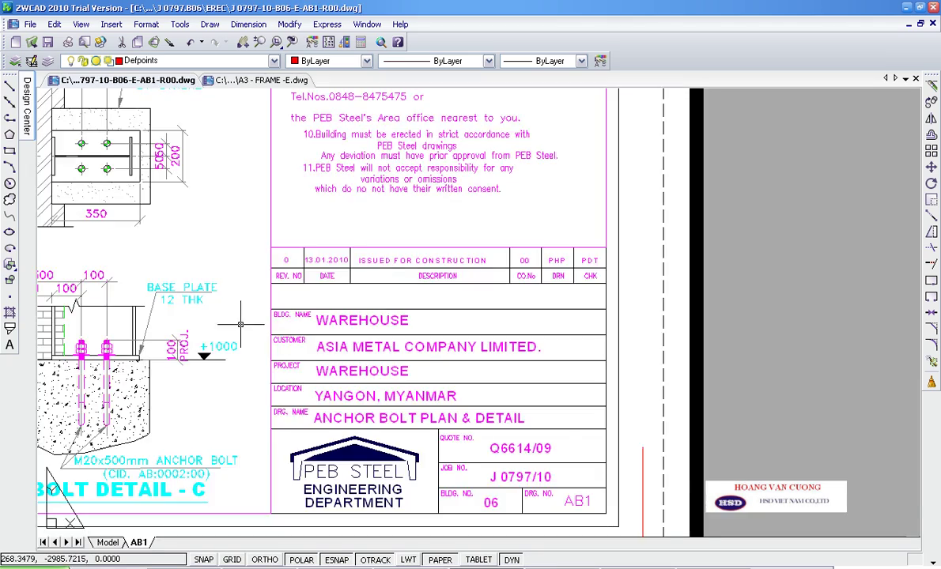
pyautogui.scroll(-2, 696, 218)
pyautogui.scroll(-1, 696, 218)
pyautogui.moveTo(558, 240); pyautogui.dragTo(516, 170, button='middle')
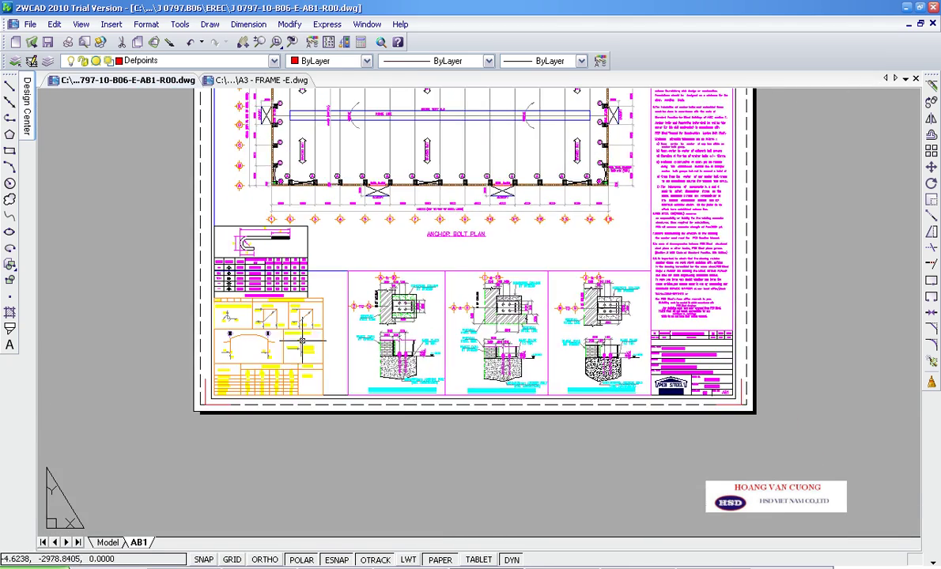
pyautogui.scroll(4, 282, 316)
pyautogui.scroll(3, 261, 321)
# Step: Center the J-bolt detail and window-select it with its A–D dimensions
pyautogui.moveTo(233, 326); pyautogui.dragTo(446, 348, button='middle')
pyautogui.scroll(-1, 446, 348)
pyautogui.scroll(2, 552, 323)
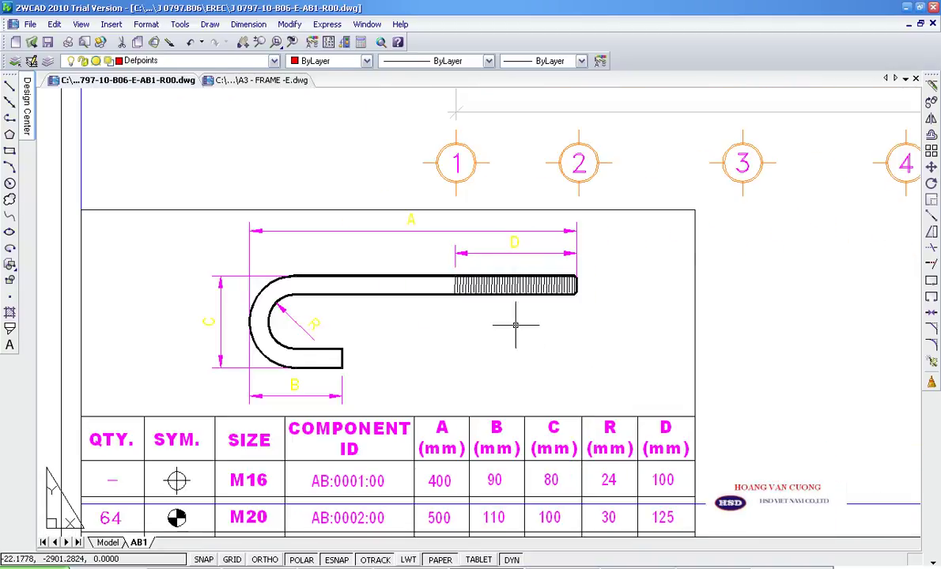
pyautogui.moveTo(427, 285); pyautogui.dragTo(506, 305, button='middle')
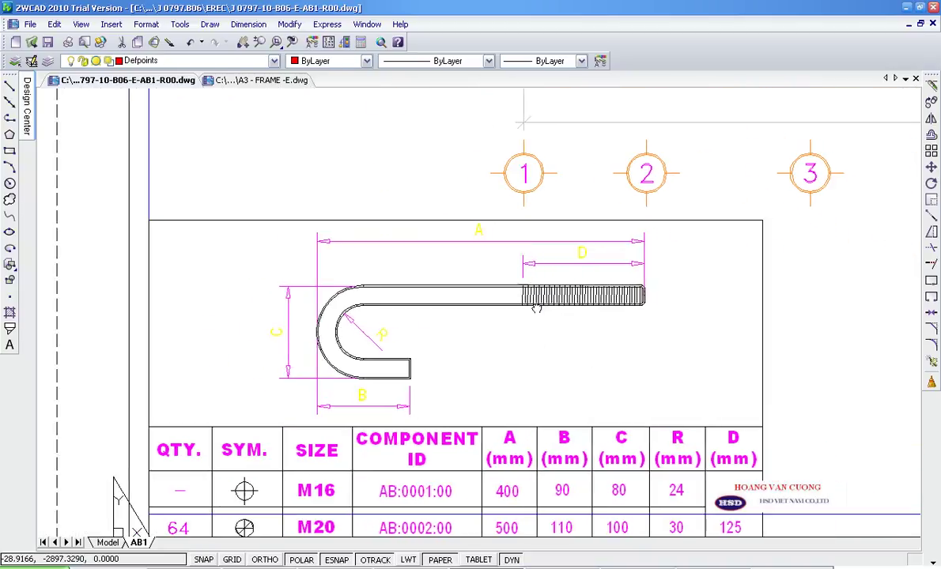
pyautogui.click(694, 407)
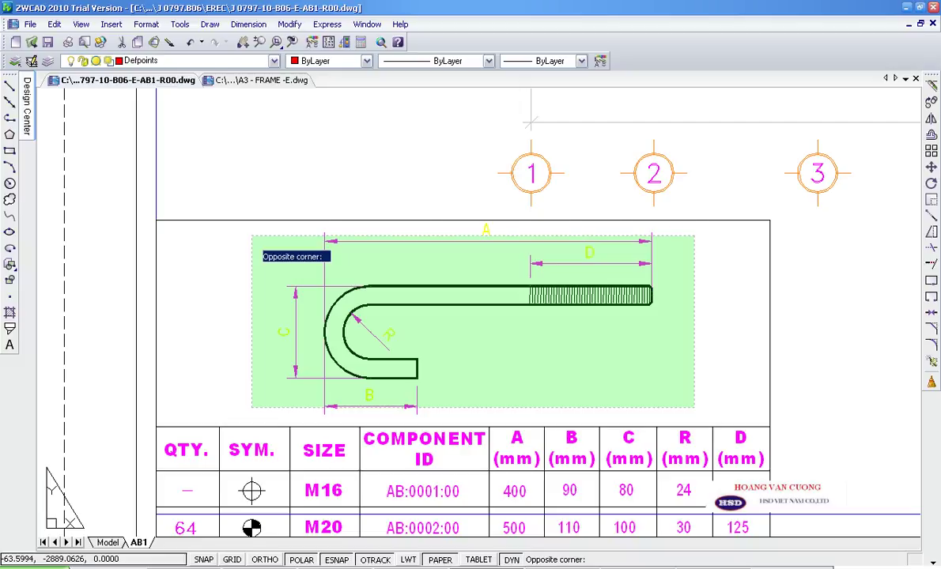
pyautogui.click(251, 235)
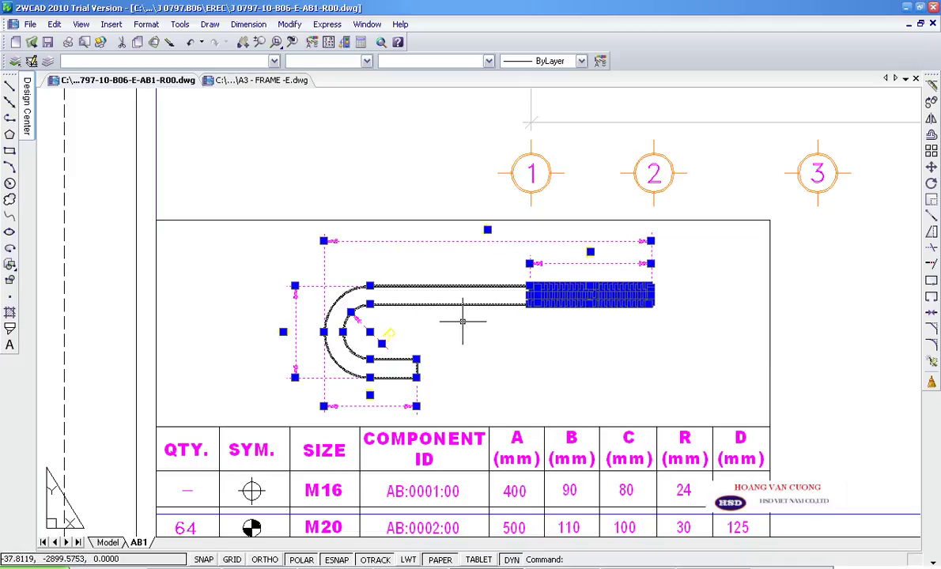
# Step: Look over the anchor bolt schedule and the other anchor bolt details
pyautogui.scroll(-3, 395, 316)
pyautogui.scroll(3, 431, 374)
pyautogui.moveTo(430, 374); pyautogui.dragTo(435, 308, button='middle')
pyautogui.scroll(-2, 437, 310)
pyautogui.scroll(1, 437, 310)
pyautogui.scroll(-2, 419, 310)
pyautogui.scroll(2, 403, 310)
pyautogui.scroll(1, 390, 311)
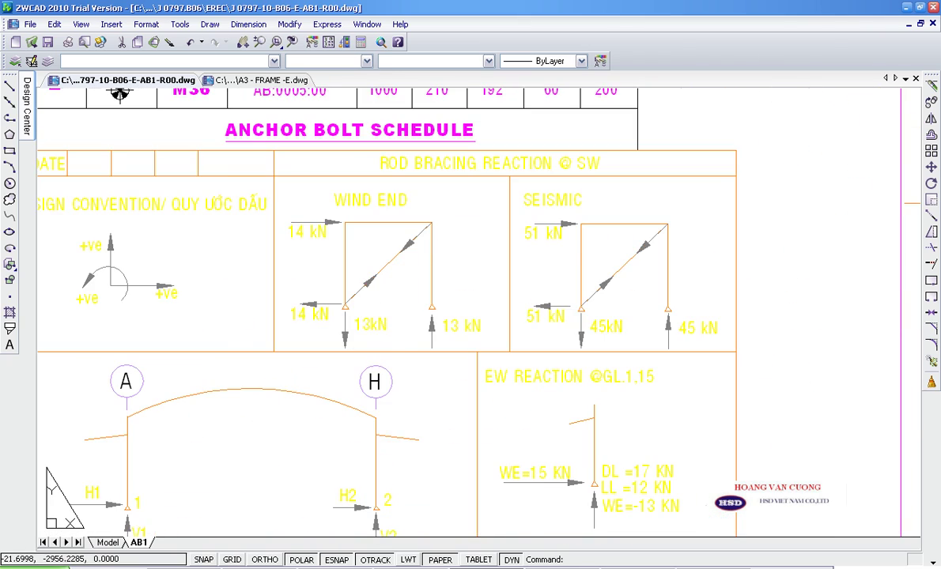
pyautogui.scroll(-10, 491, 269)
pyautogui.scroll(1, 909, 340)
pyautogui.scroll(1, 909, 340)
pyautogui.scroll(5, 909, 340)
pyautogui.scroll(1, 439, 295)
pyautogui.moveTo(438, 295); pyautogui.dragTo(71, 295, button='middle')
pyautogui.scroll(-4, 71, 294)
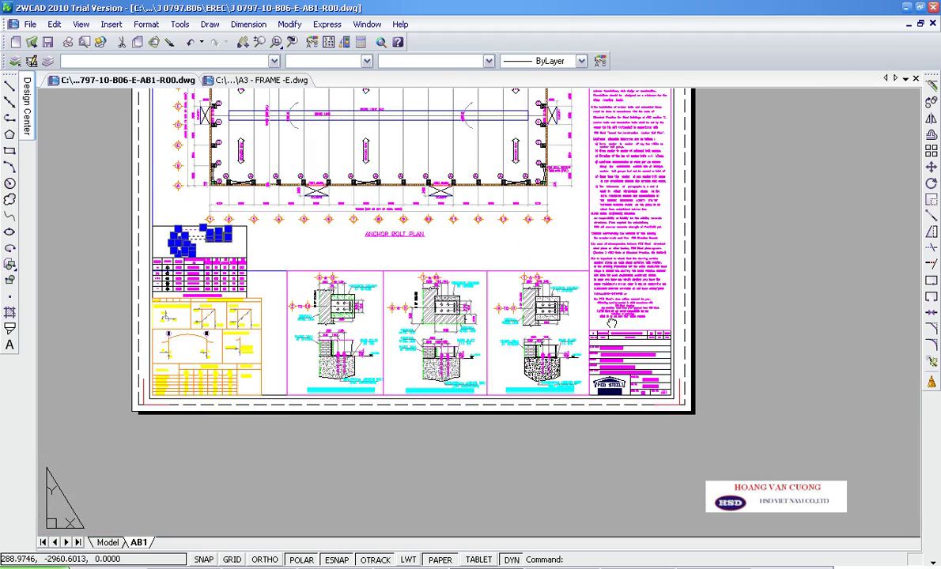
pyautogui.moveTo(611, 322); pyautogui.dragTo(619, 355, button='middle')
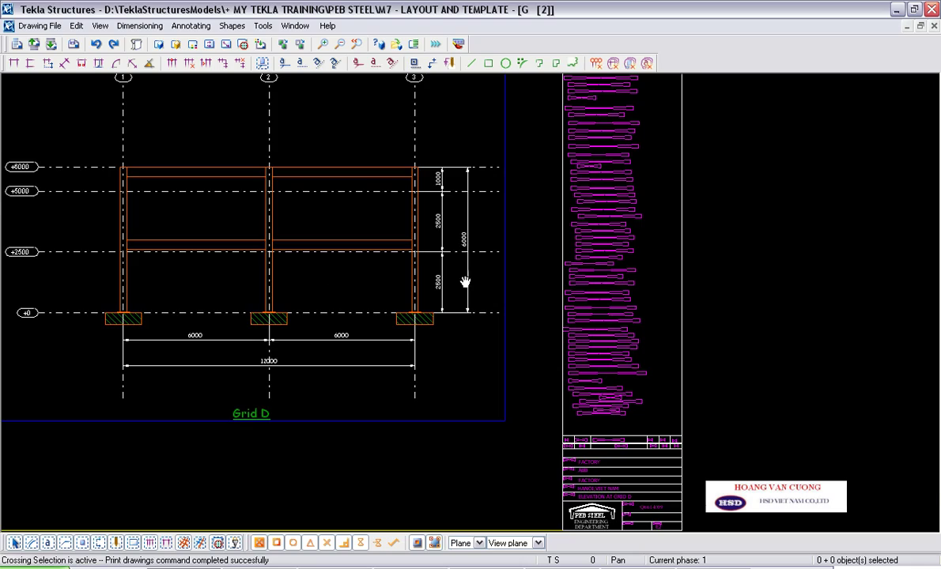
pyautogui.scroll(-2, 464, 282)
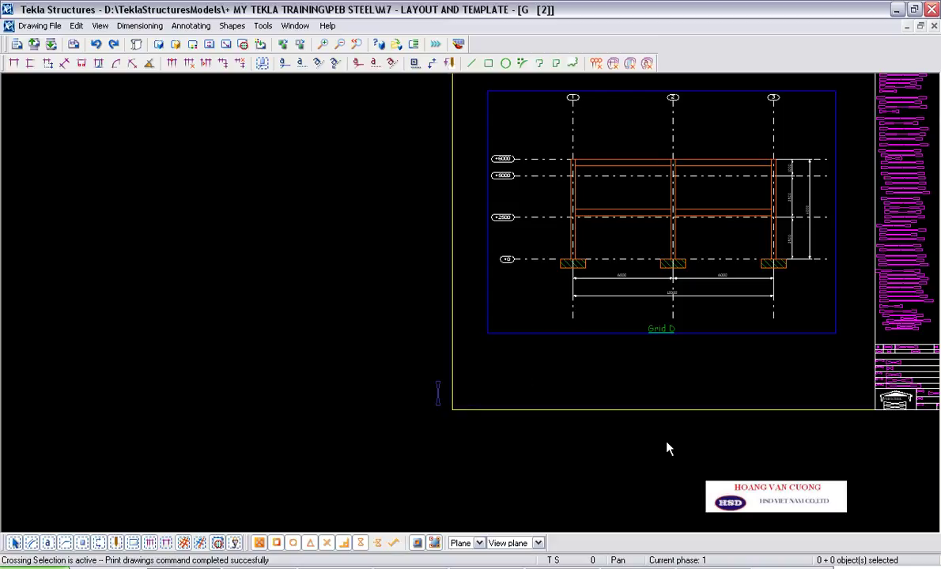
pyautogui.click(664, 531)
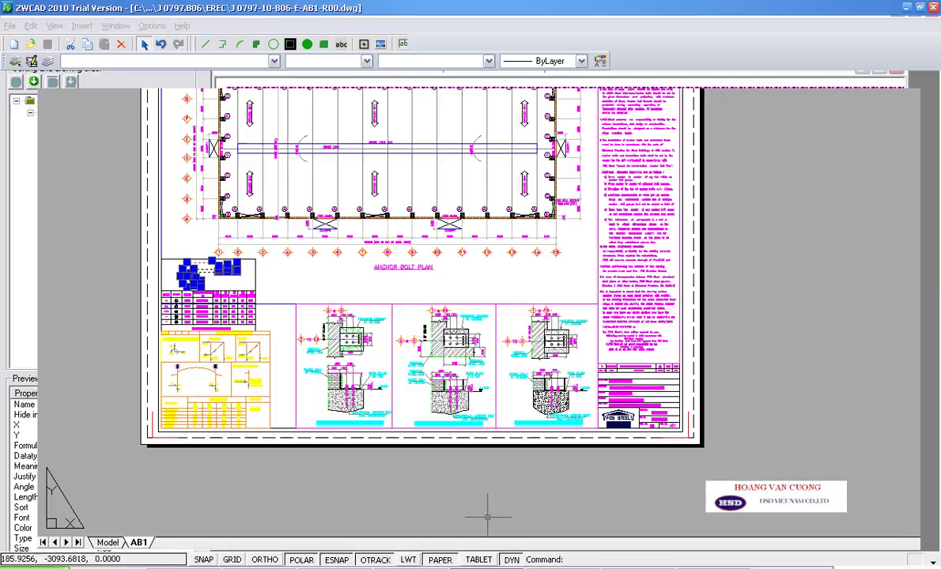
# Step: Create a new drawing from the template and paste the J-bolt detail into model space
pyautogui.hotkey('ctrl', 'n')
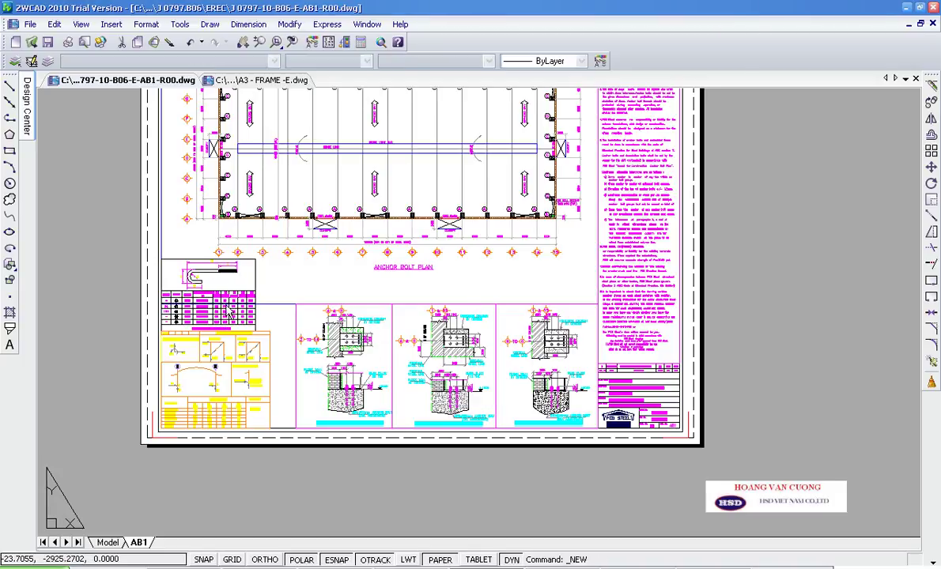
pyautogui.click(608, 316)
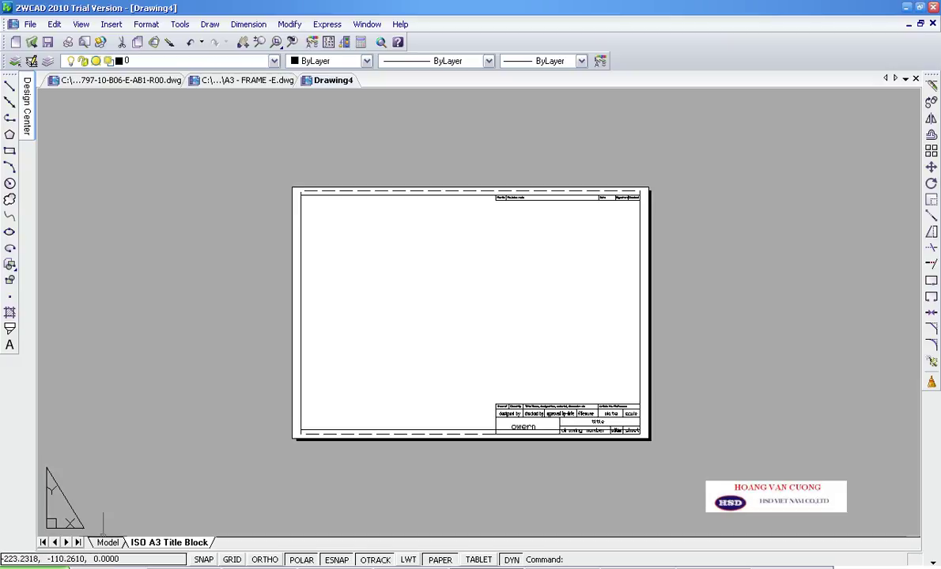
pyautogui.click(107, 543)
pyautogui.hotkey('ctrl', 'v')
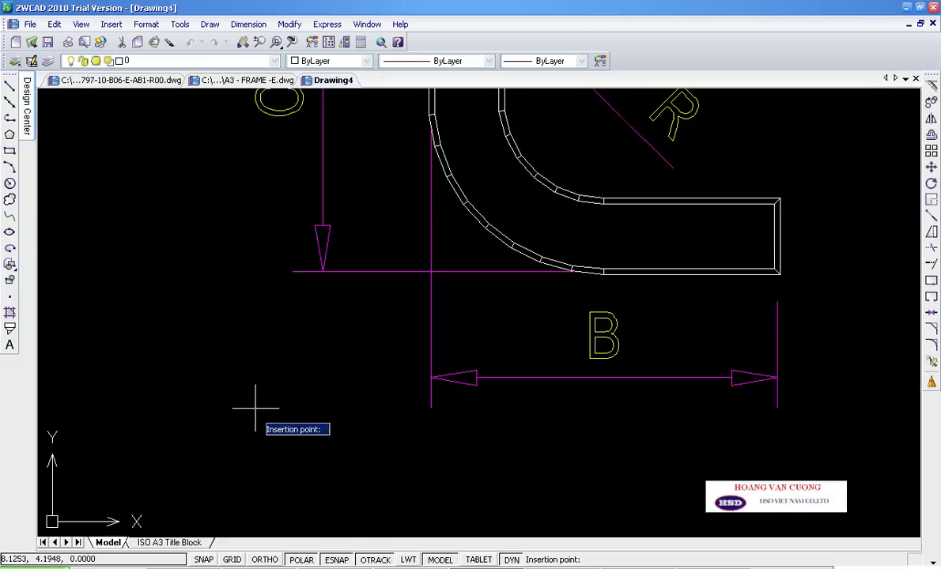
pyautogui.click(256, 401)
pyautogui.scroll(-5, 257, 399)
pyautogui.moveTo(415, 375); pyautogui.dragTo(380, 328, button='middle')
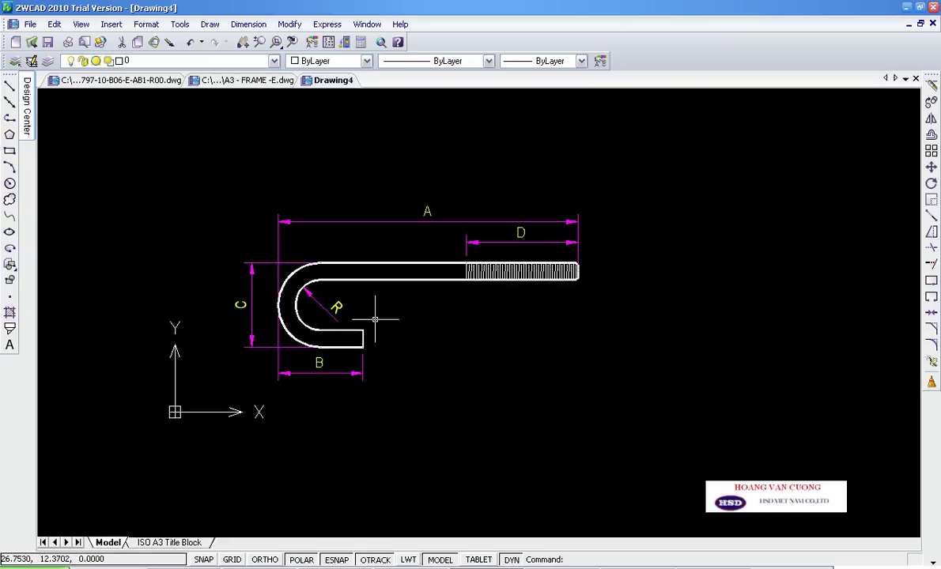
# Step: In Save Drawing As, browse to Desktop > 14-PEB March 2010
pyautogui.hotkey('alt', 'f')
pyautogui.press('a')
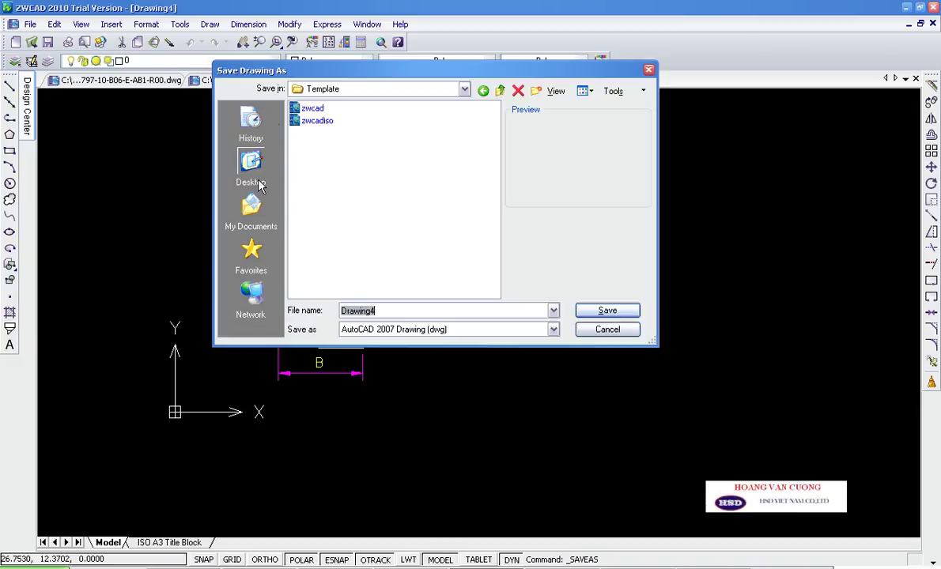
pyautogui.click(253, 172)
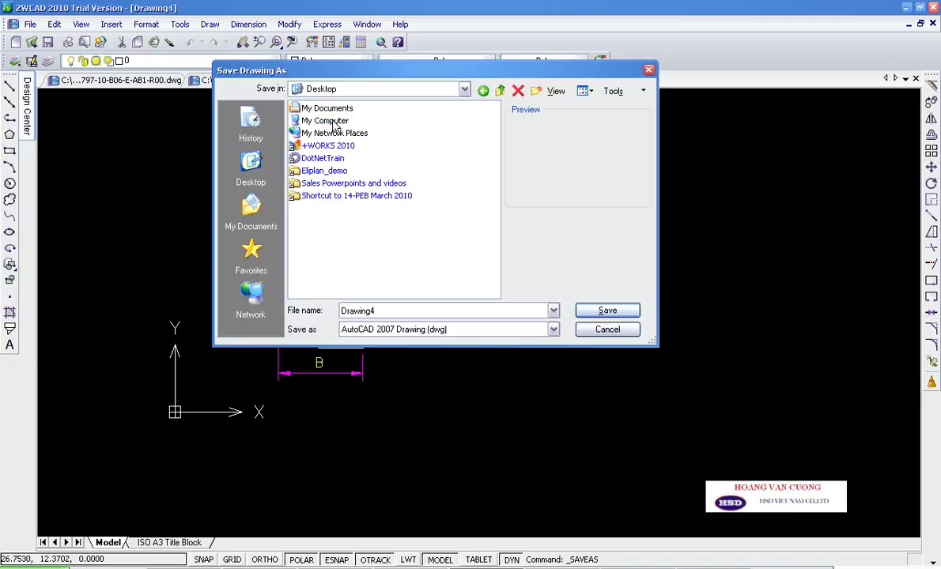
pyautogui.doubleClick(332, 196)
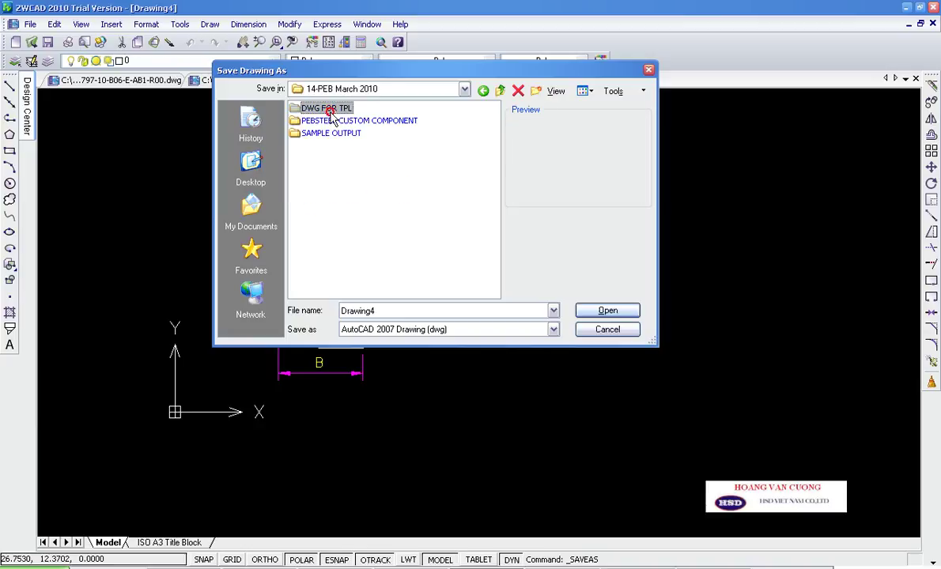
pyautogui.doubleClick(324, 109)
pyautogui.click(503, 92)
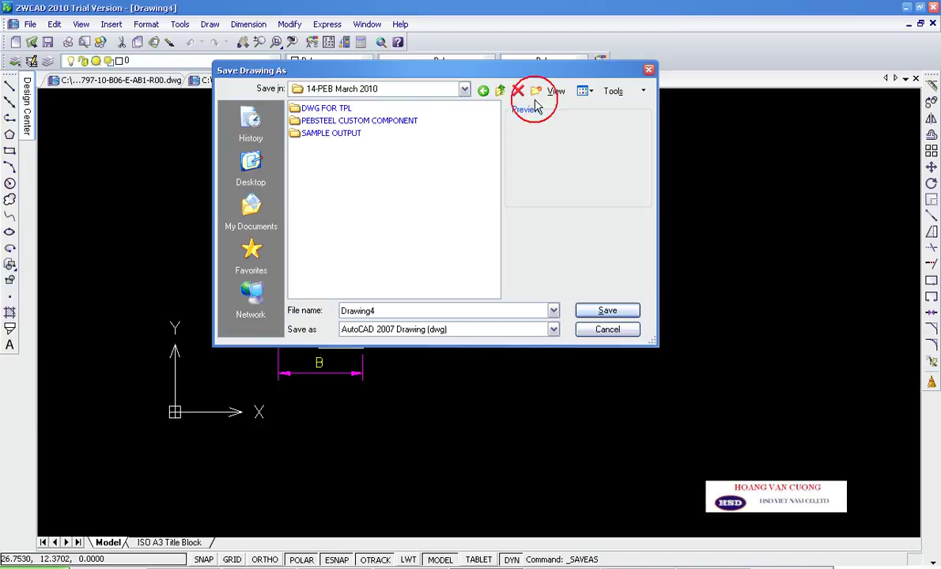
# Step: Create a DWG FOR SYMBOL folder and save the drawing there as ANCHOR BOLT.dwg
pyautogui.click(535, 92)
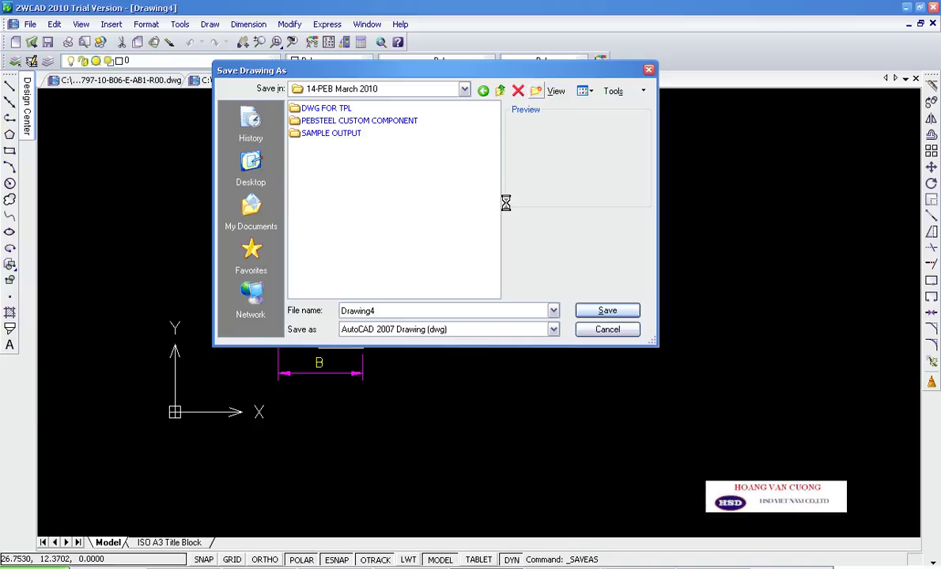
pyautogui.write('DWG FOR SYMBOL')
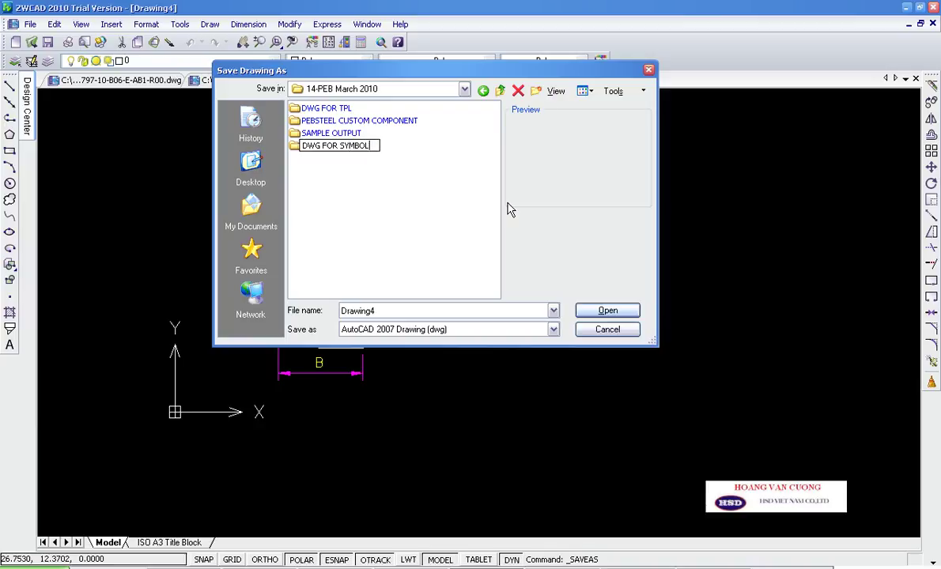
pyautogui.click(368, 164)
pyautogui.doubleClick(353, 147)
pyautogui.click(401, 310)
pyautogui.doubleClick(402, 310)
pyautogui.write('ANCHOR BOLT')
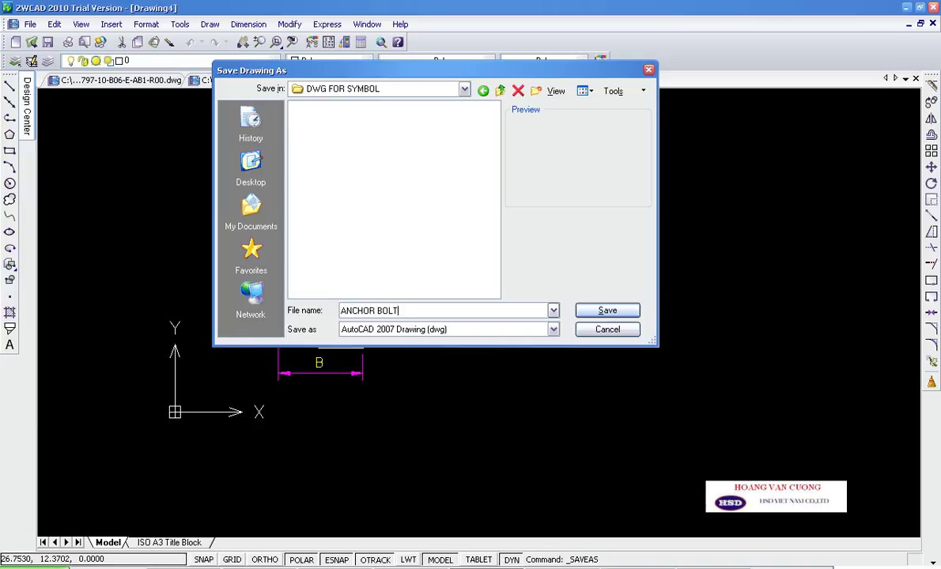
pyautogui.press('Return')
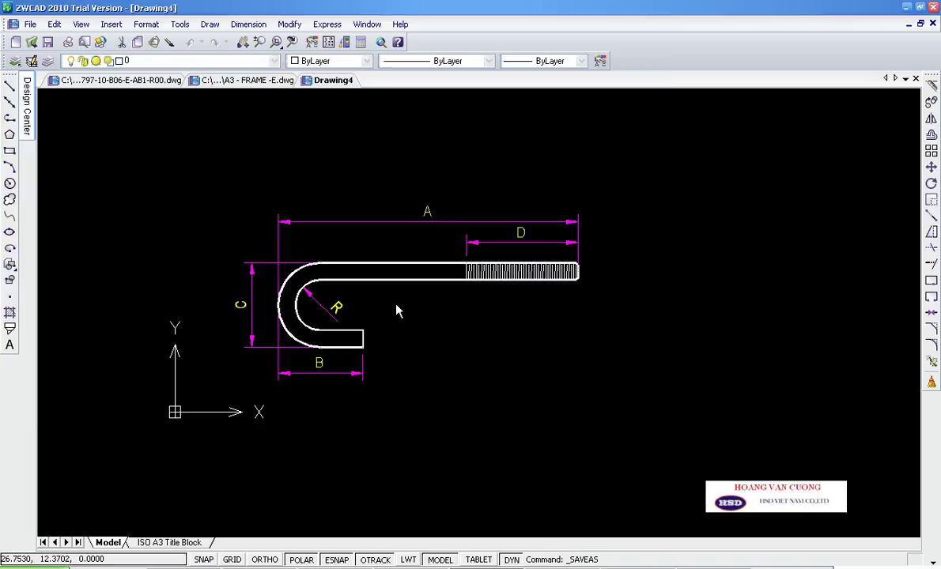
pyautogui.rightClick(355, 80)
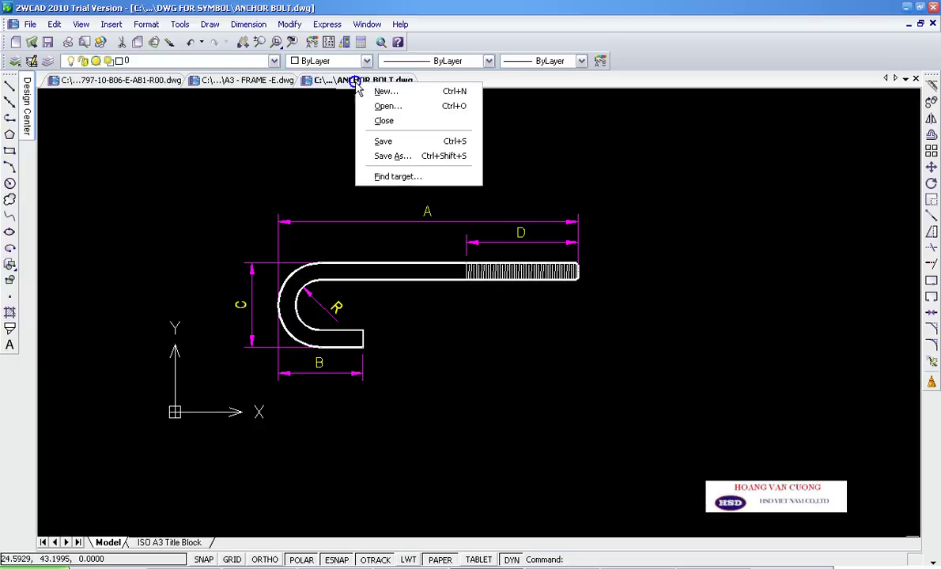
pyautogui.click(417, 154)
pyautogui.click(420, 329)
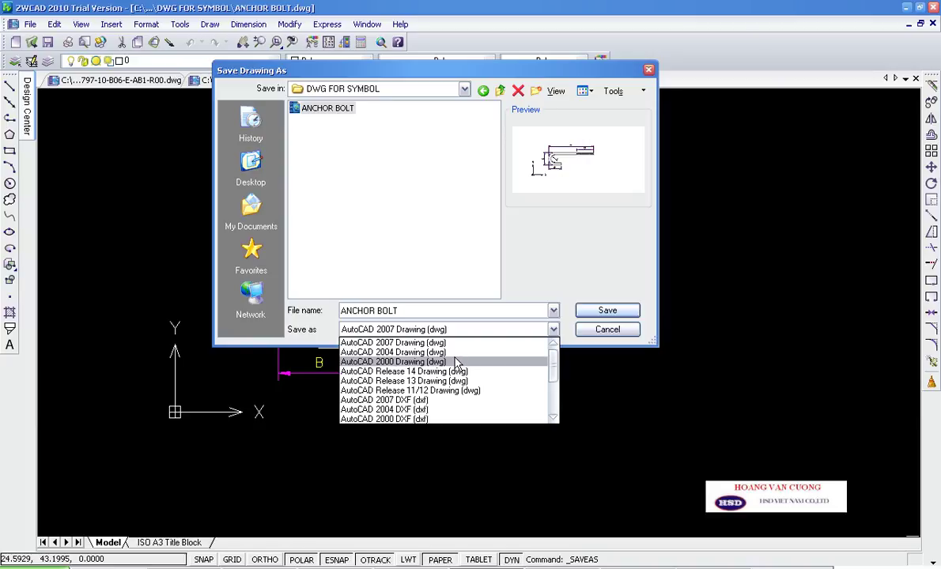
pyautogui.click(446, 418)
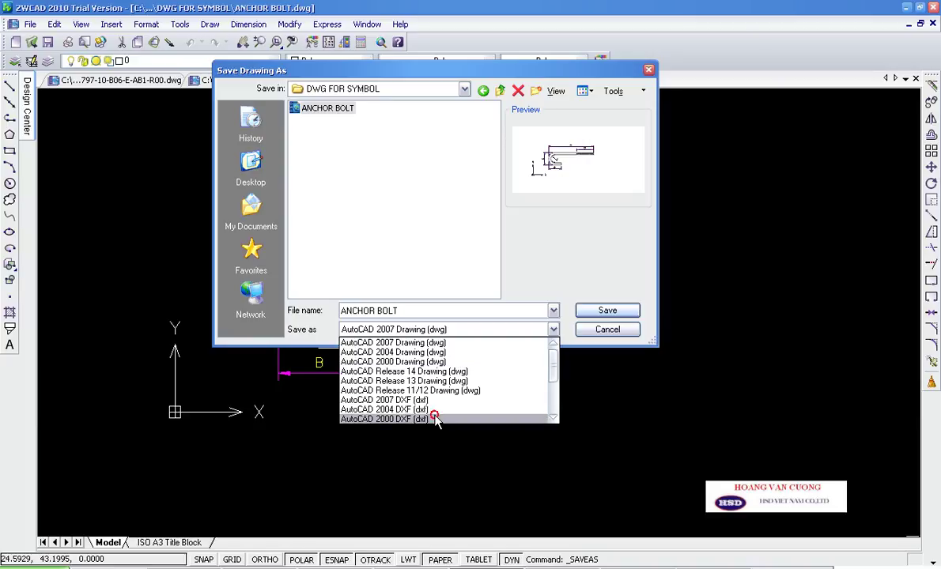
pyautogui.click(589, 312)
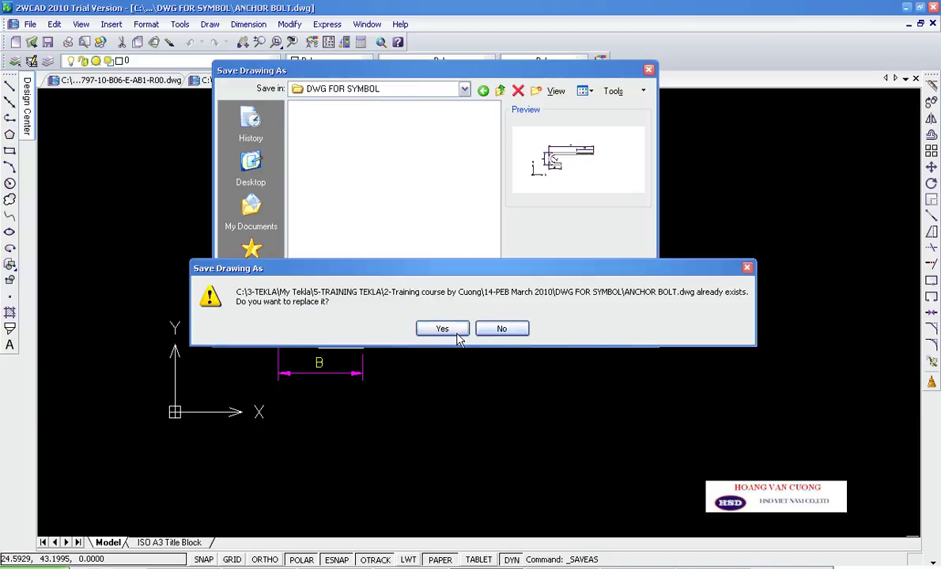
pyautogui.click(500, 328)
pyautogui.click(472, 330)
pyautogui.click(472, 334)
pyautogui.tripleClick(465, 310)
pyautogui.press('BackSpace')
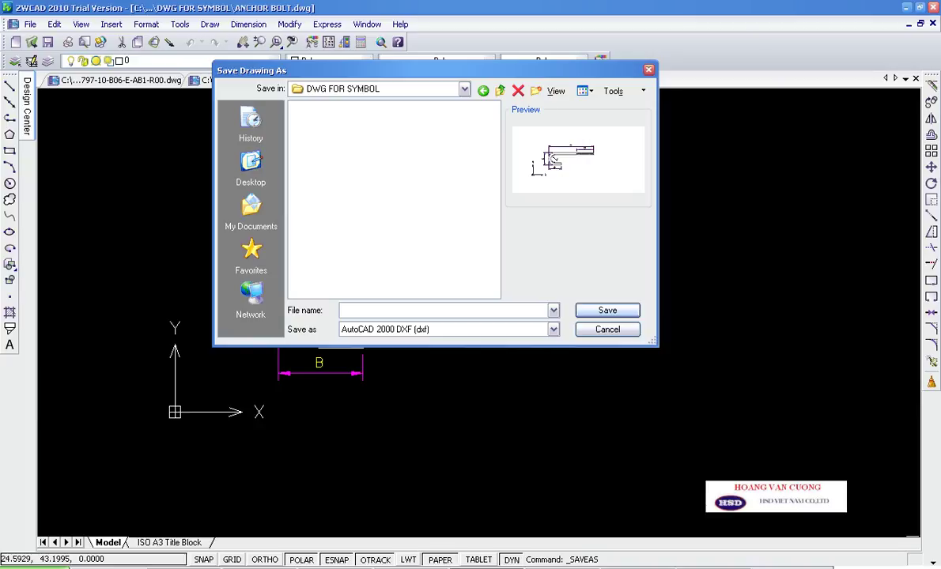
pyautogui.click(606, 311)
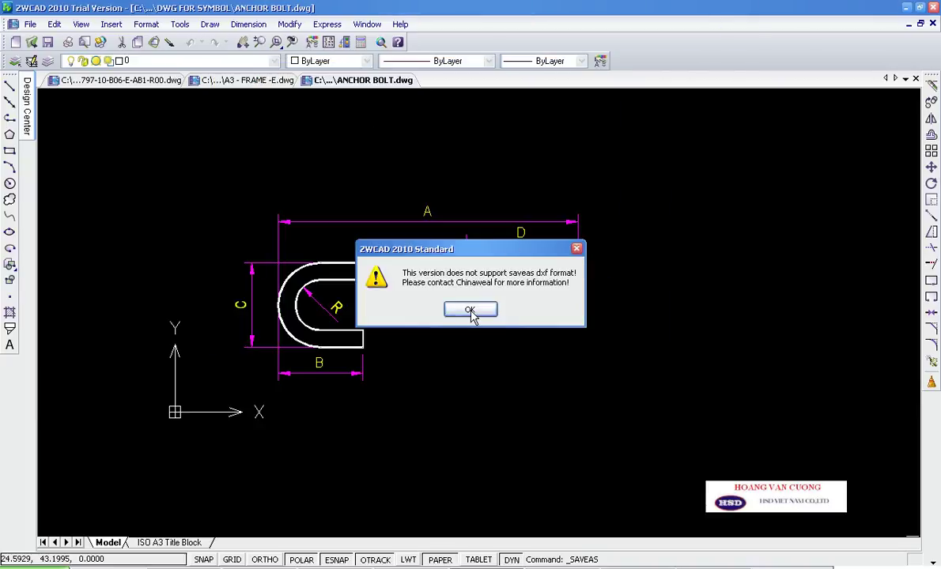
pyautogui.click(470, 311)
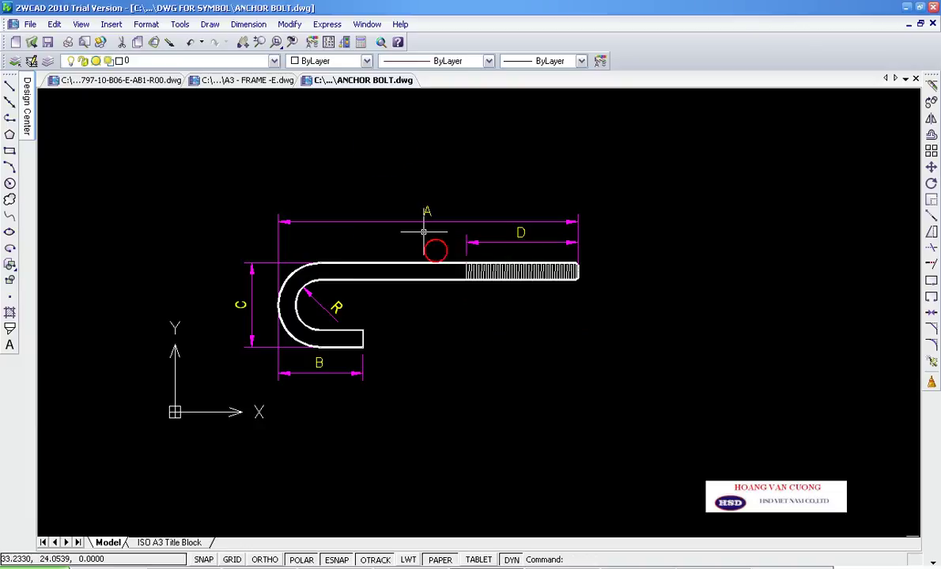
# Step: Attempt to close the ANCHOR BOLT drawing, accepting the save and cancelling the save-copy prompt
pyautogui.hotkey('alt', 'Tab')
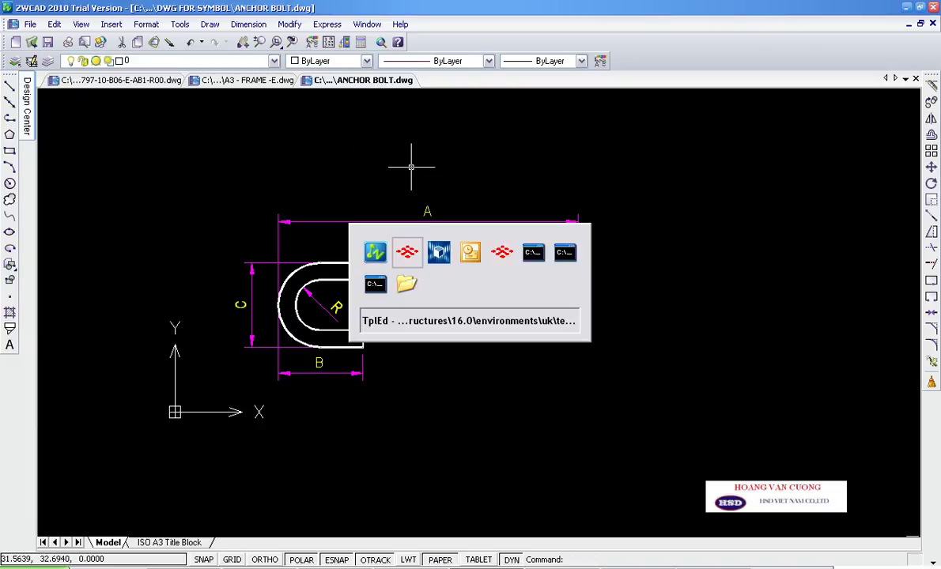
pyautogui.rightClick(364, 84)
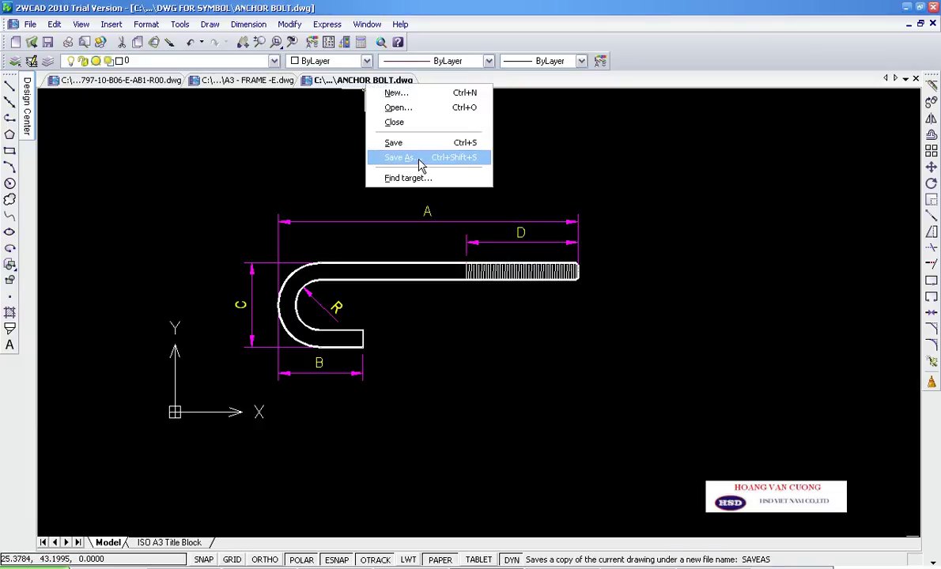
pyautogui.click(404, 121)
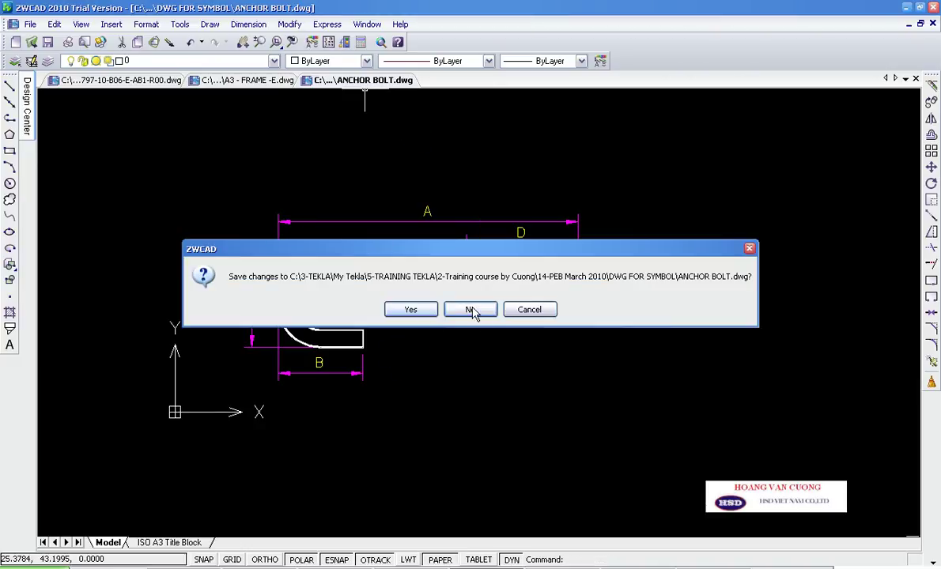
pyautogui.click(411, 313)
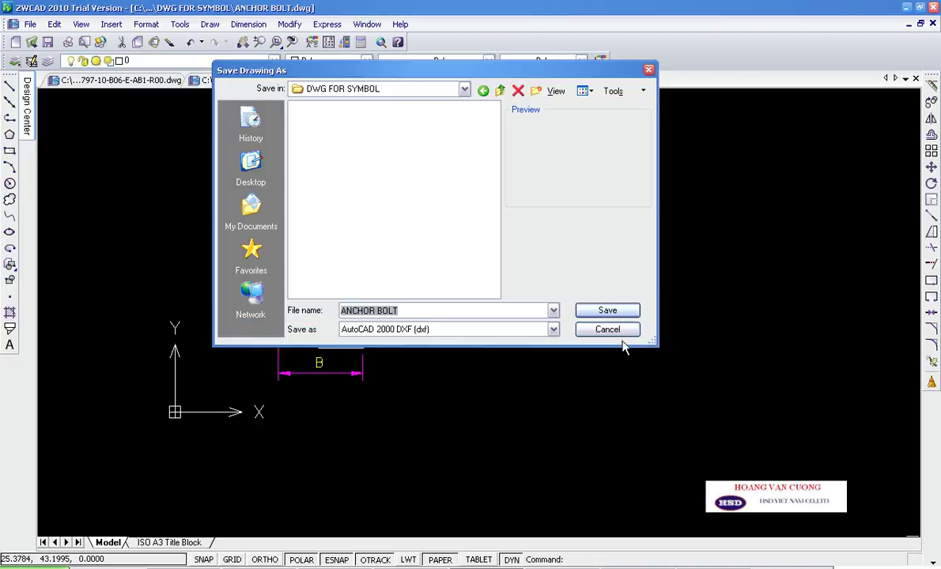
pyautogui.click(607, 328)
# Step: Save the ANCHOR BOLT drawing, declining to replace the existing file
pyautogui.rightClick(407, 81)
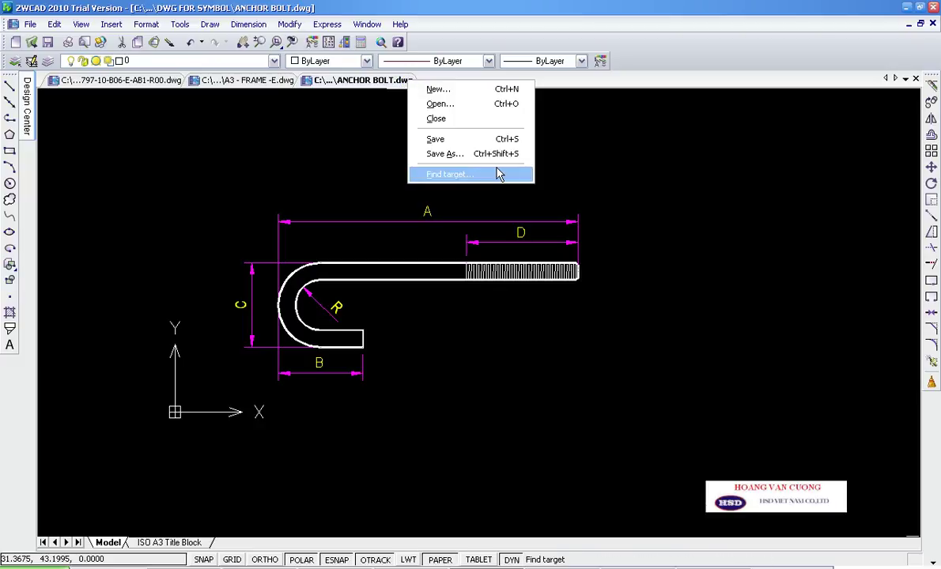
pyautogui.click(475, 138)
pyautogui.click(606, 314)
pyautogui.click(508, 330)
pyautogui.press('Escape')
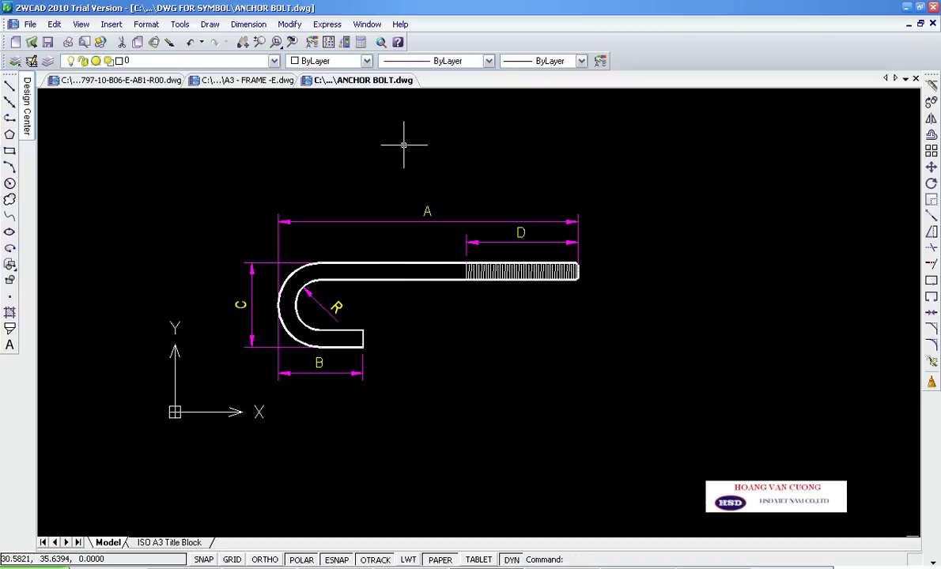
# Step: Close the ANCHOR BOLT drawing and return to Tekla Structures
pyautogui.rightClick(409, 83)
pyautogui.click(441, 117)
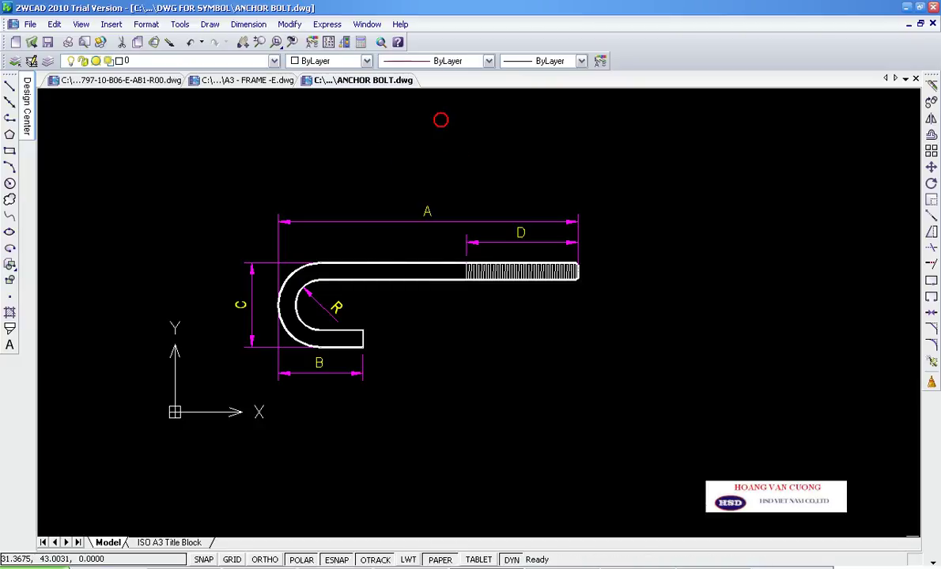
pyautogui.hotkey('alt', 'Tab')
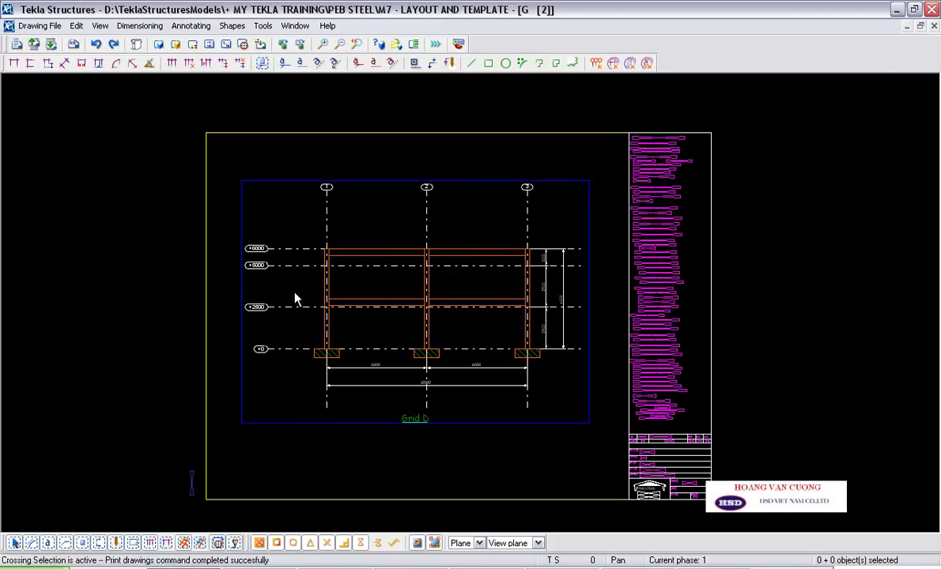
# Step: Zoom in and out on the Grid D elevation, then open the Tools menu with Template and Symbol Editor
pyautogui.scroll(2, 421, 342)
pyautogui.scroll(2, 361, 319)
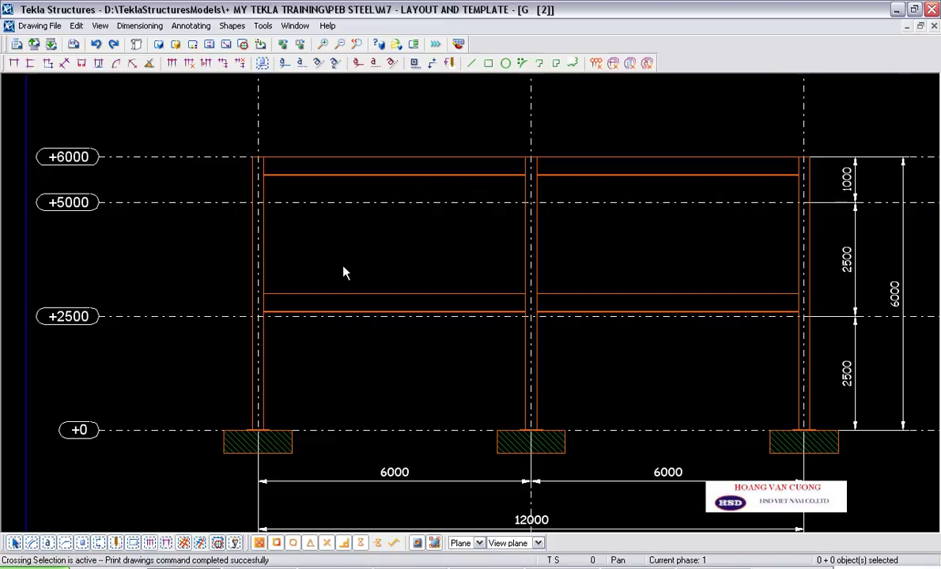
pyautogui.scroll(-2, 346, 248)
pyautogui.scroll(-1, 361, 246)
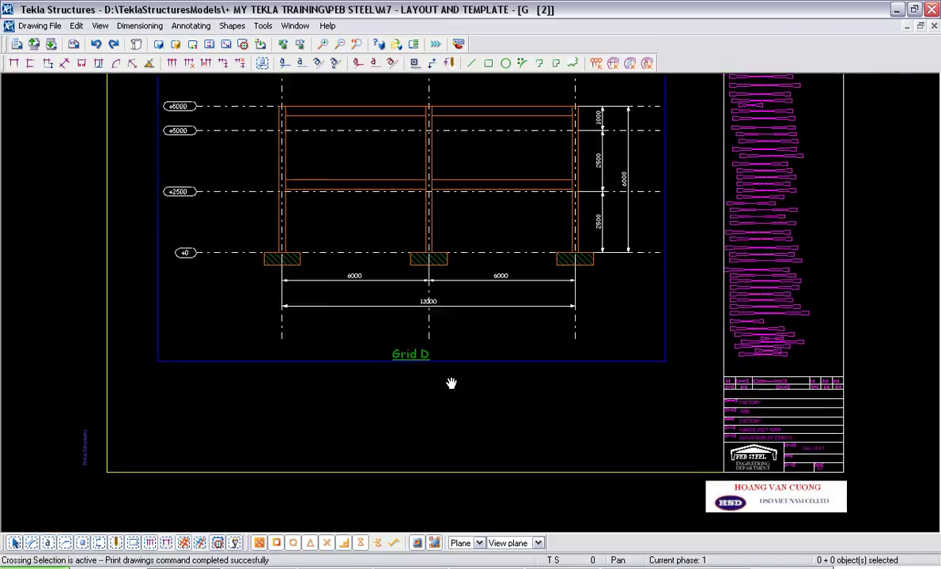
pyautogui.click(264, 27)
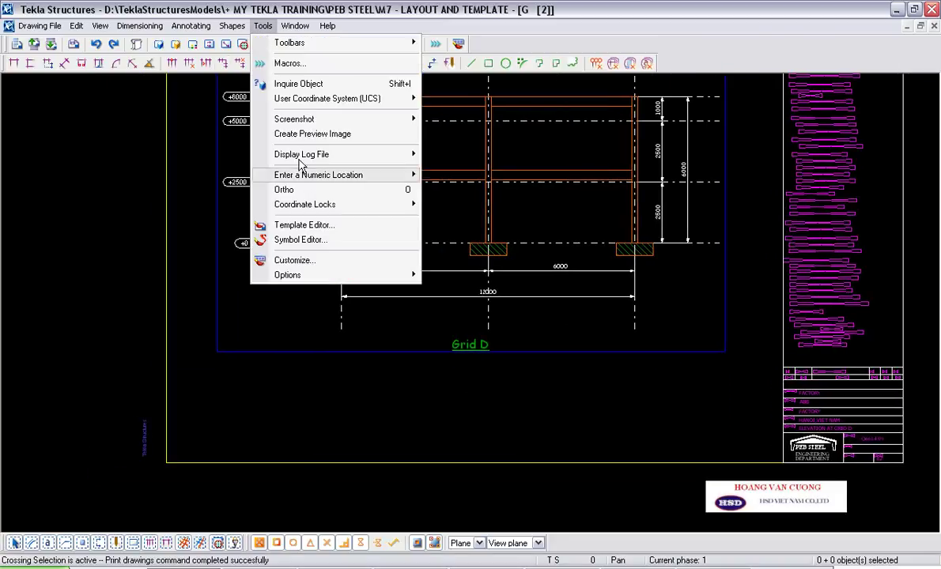